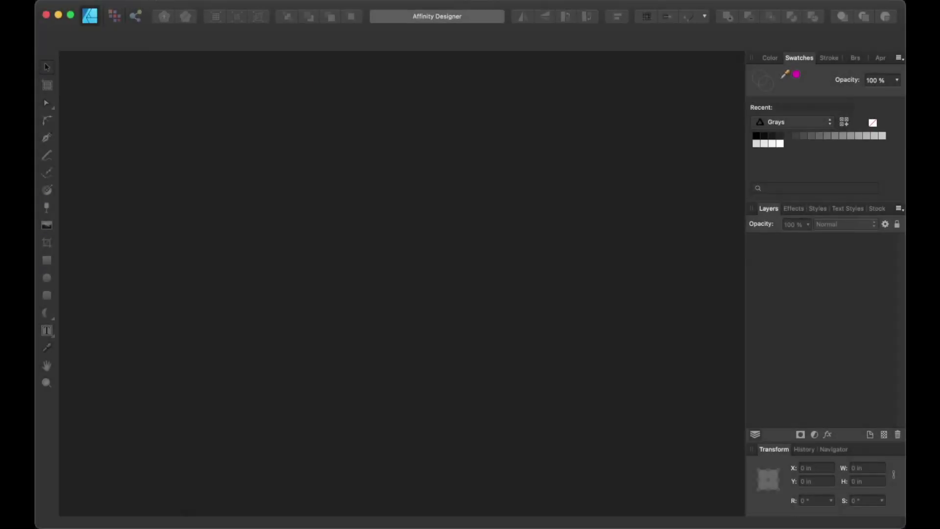
# Step: Start a new document from the Letter print preset, with an artboard and the CMYK/8 color format
pyautogui.click(155, 3)
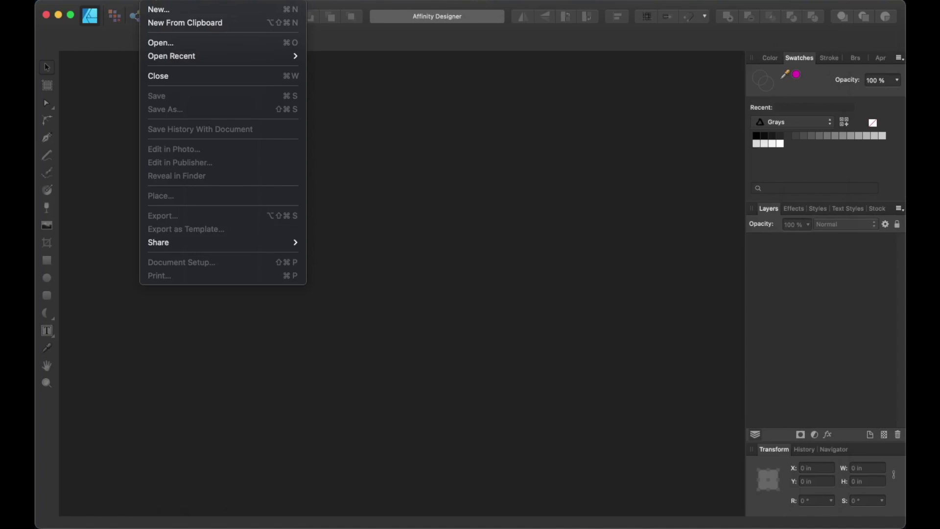
pyautogui.click(157, 9)
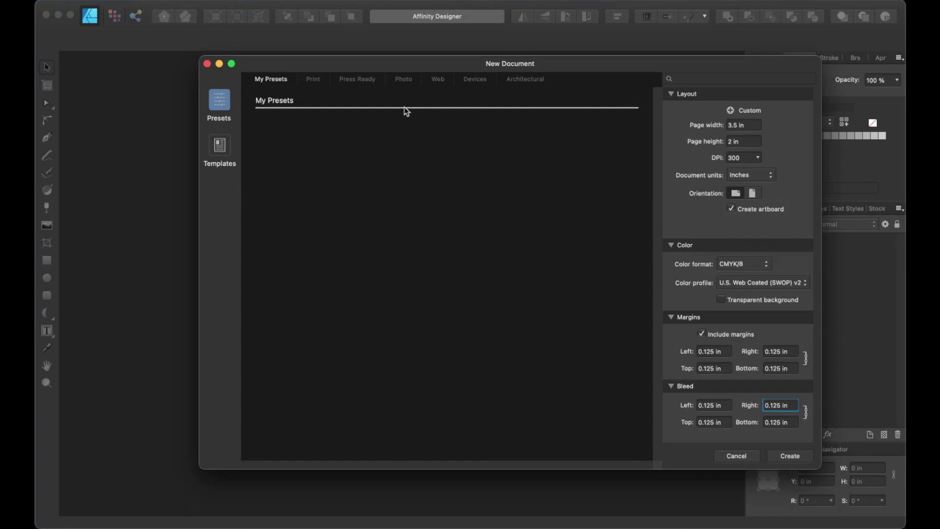
pyautogui.click(315, 81)
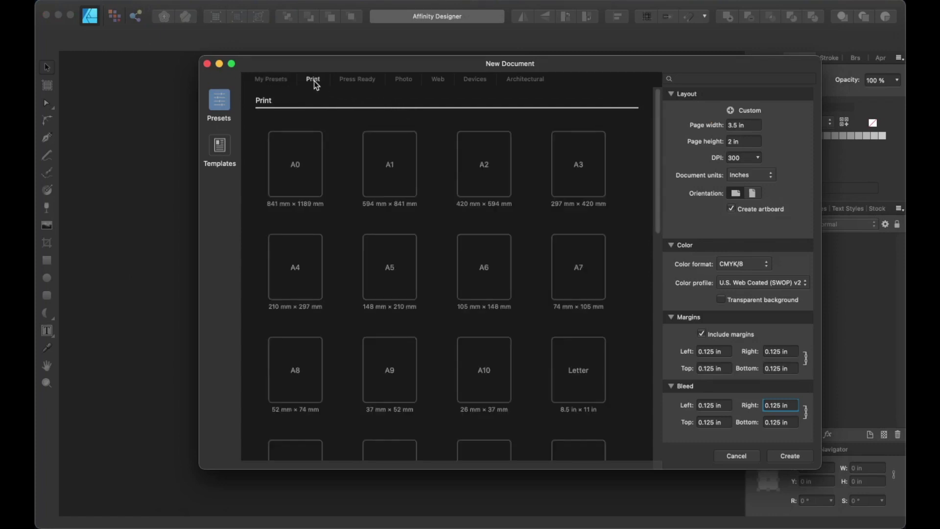
pyautogui.click(581, 377)
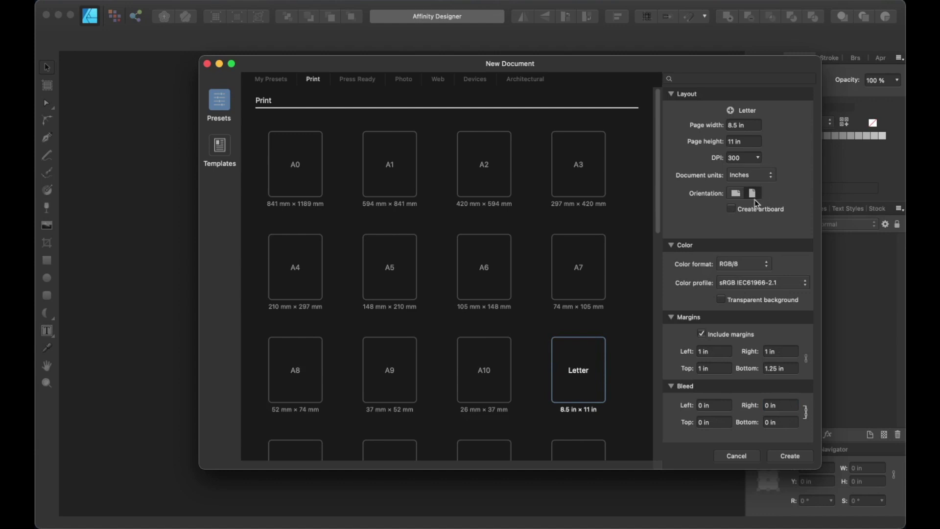
pyautogui.click(732, 210)
pyautogui.click(748, 265)
pyautogui.click(744, 326)
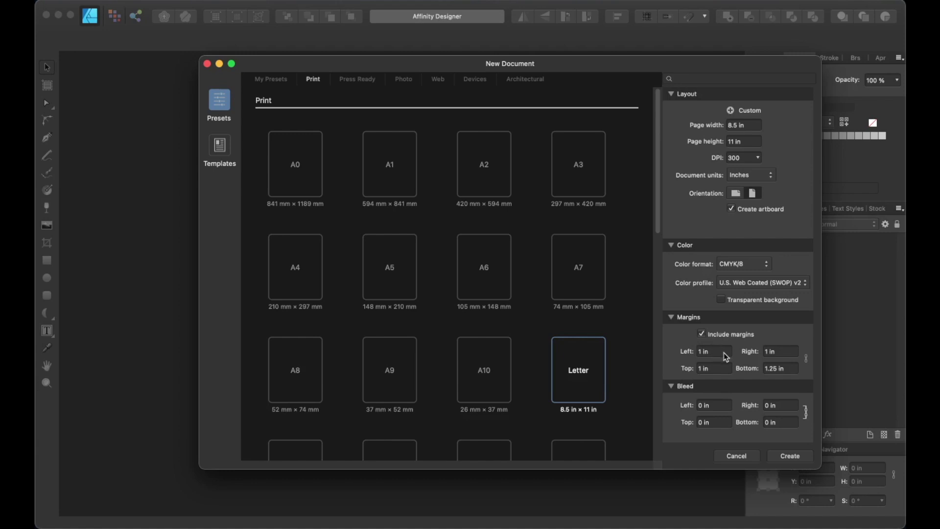
# Step: Set all the page margins to 0.5 in and create the letter-size document
pyautogui.click(705, 351)
pyautogui.write('0.5')
pyautogui.press('Tab')
pyautogui.click(787, 352)
pyautogui.press('cmd+a')
pyautogui.write('0.5')
pyautogui.press('Tab')
pyautogui.click(789, 457)
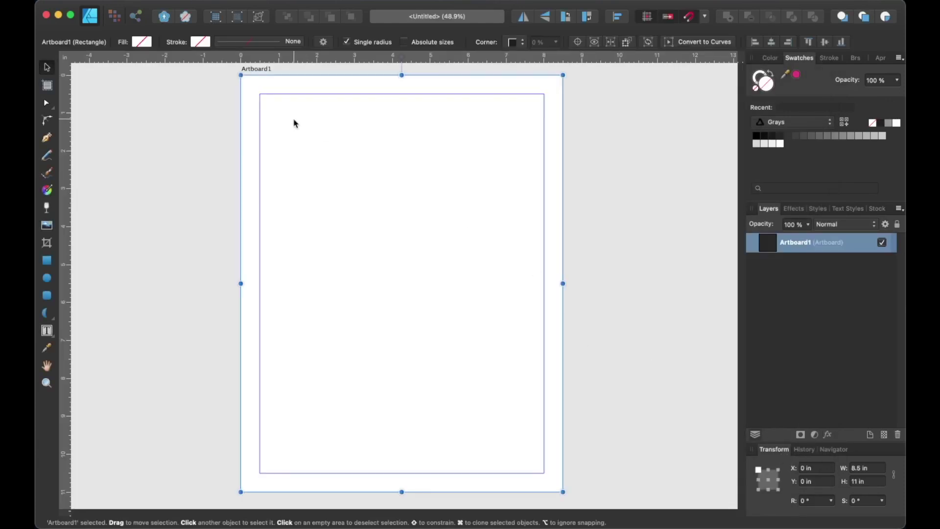
# Step: Rename the letter-size artboard as Letterhead
pyautogui.scroll(-1, 363, 154)
pyautogui.scroll(-3, 363, 155)
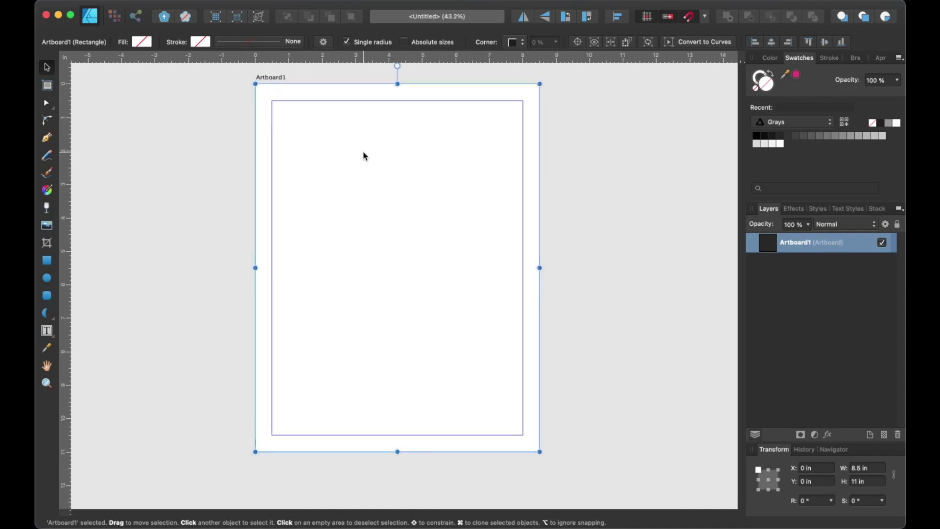
pyautogui.press('space')
pyautogui.moveTo(346, 134); pyautogui.dragTo(352, 169)
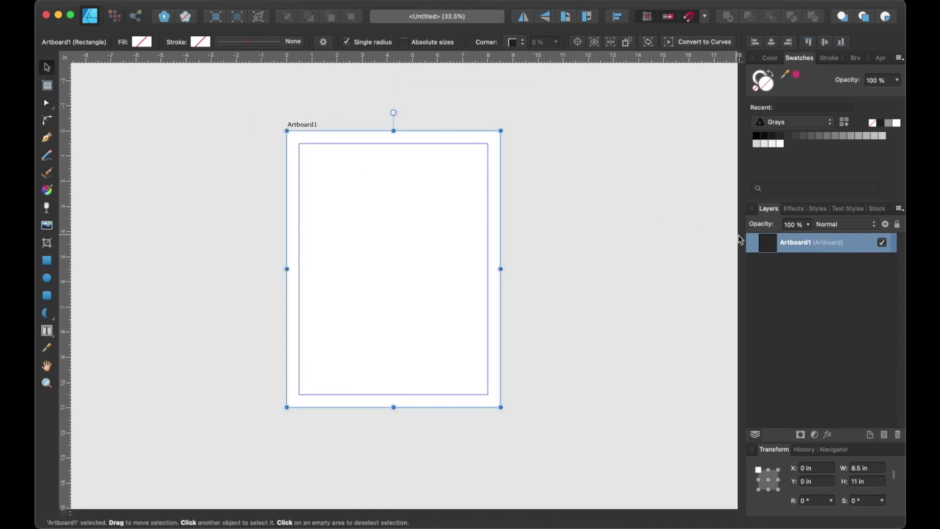
pyautogui.doubleClick(804, 242)
pyautogui.write('Le')
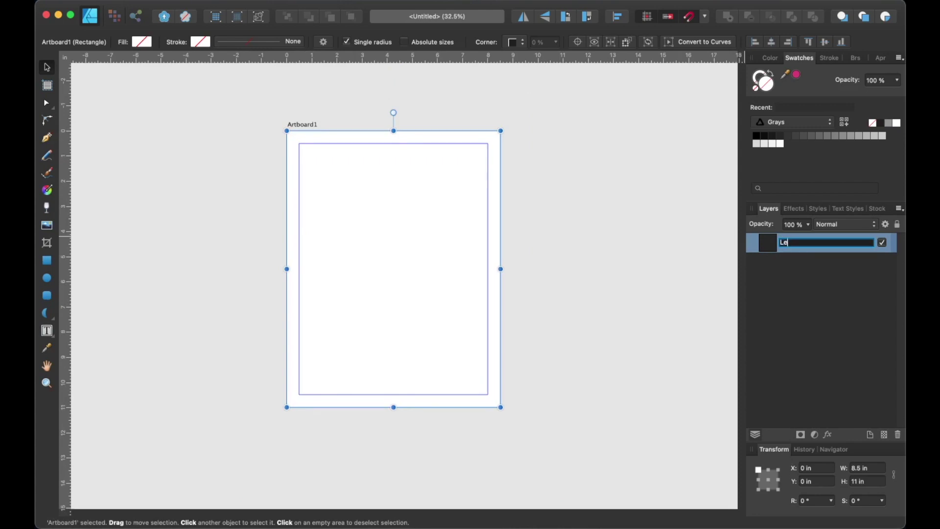
pyautogui.write('tterhead')
pyautogui.press('Return')
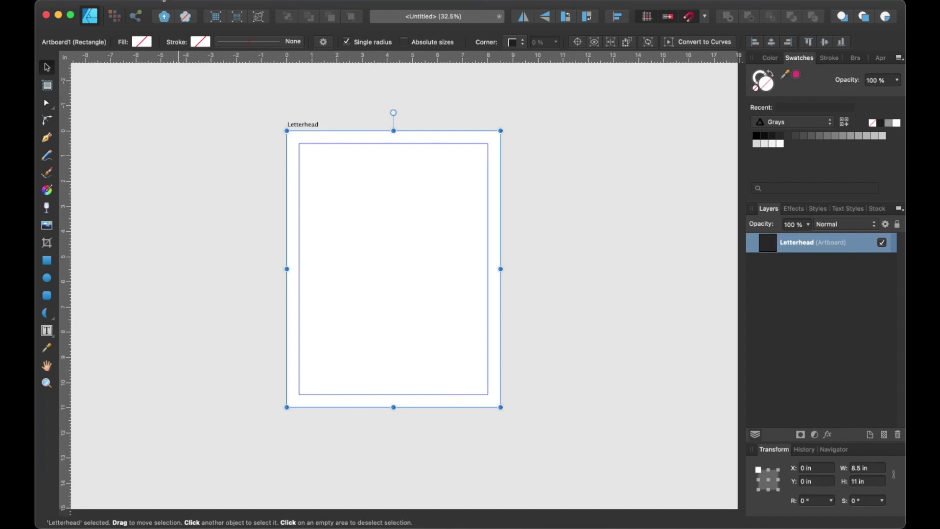
# Step: Create another document from the custom [Print] #10 Business Envelope preset, 9.5 in × 4.125 in
pyautogui.click(162, 1)
pyautogui.click(160, 9)
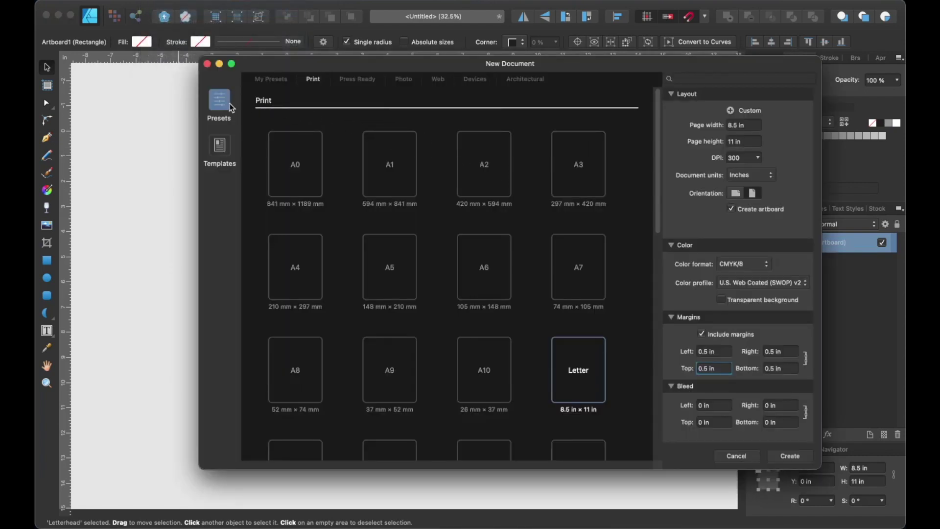
pyautogui.click(264, 81)
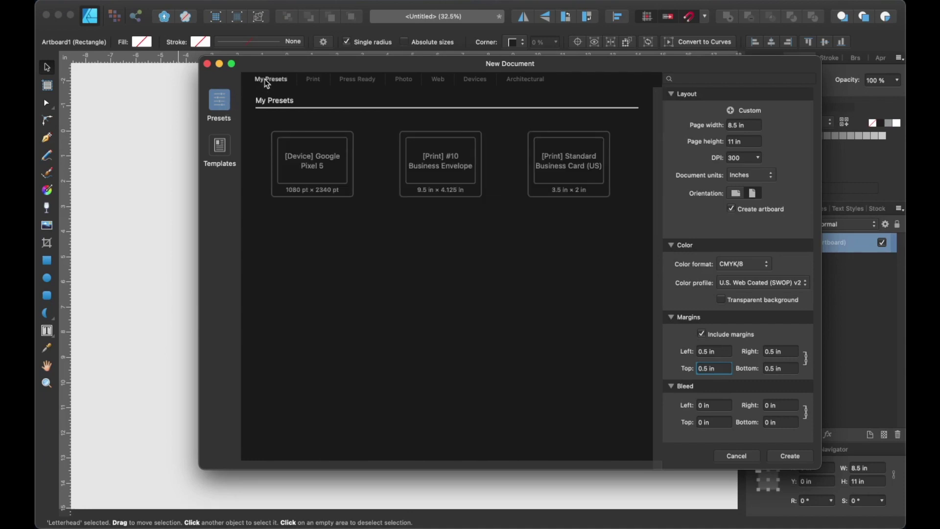
pyautogui.click(463, 169)
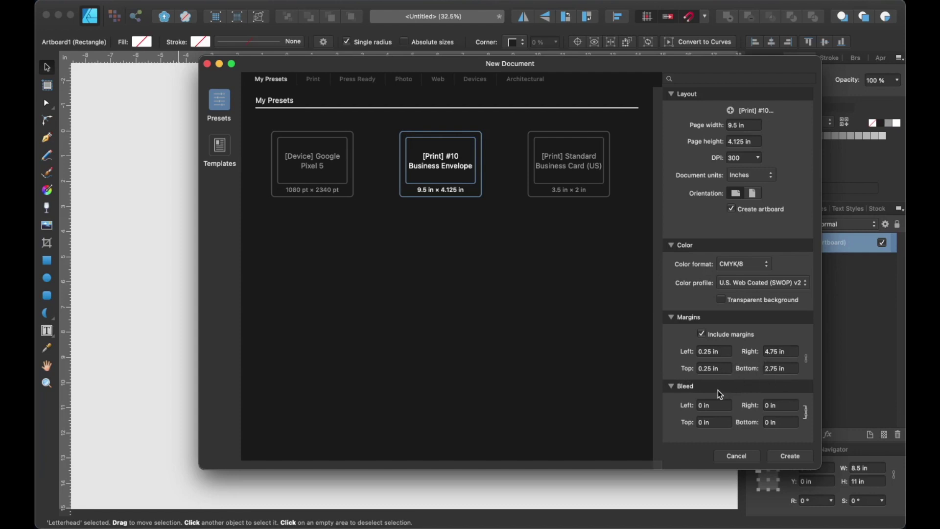
pyautogui.click(796, 457)
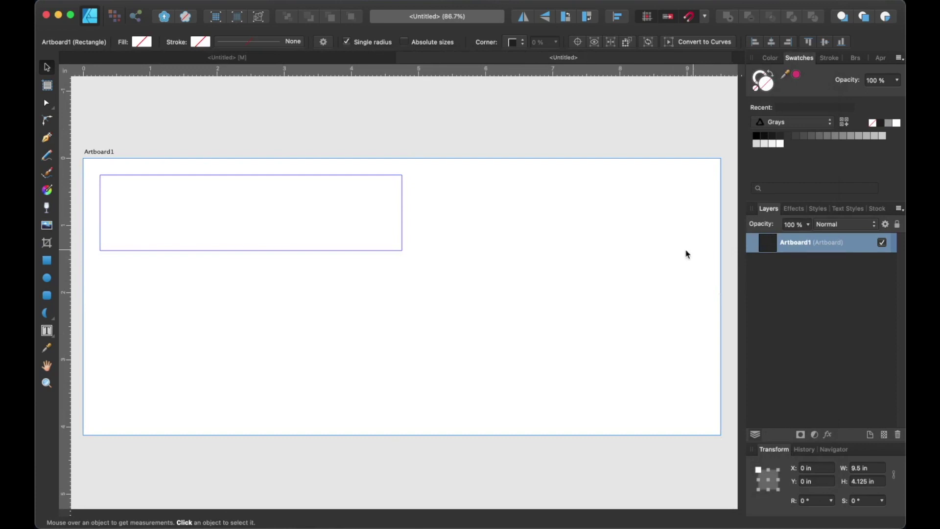
# Step: Copy the envelope artboard into the letterhead document and place it beside the Letterhead artboard, aligned with its top edge
pyautogui.click(665, 254)
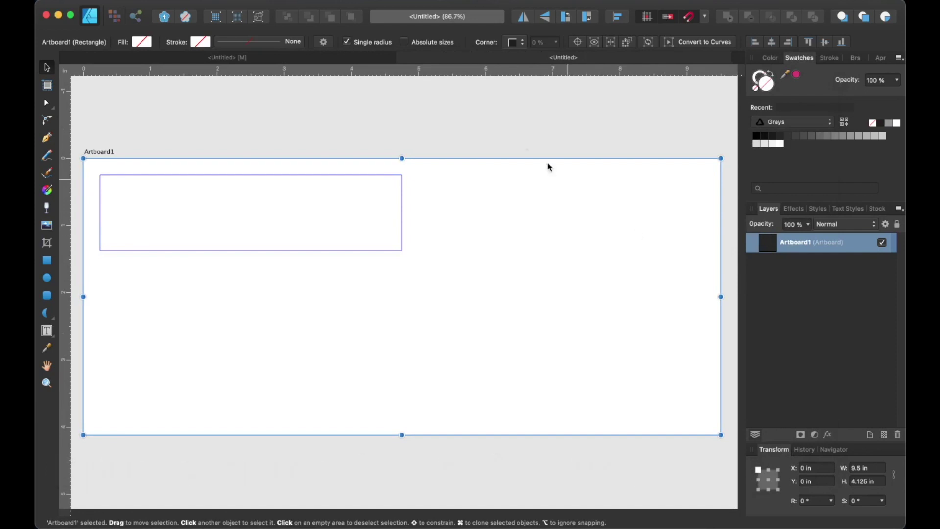
pyautogui.click(223, 58)
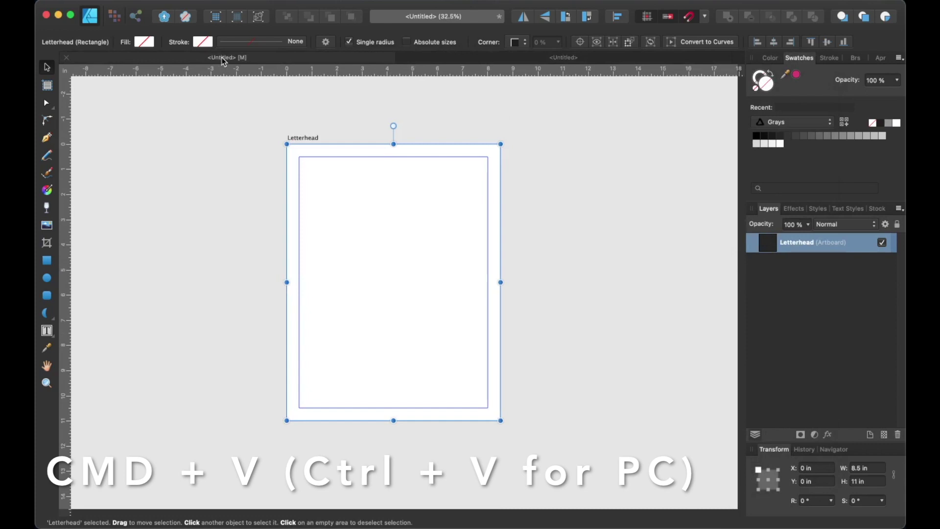
pyautogui.click(544, 190)
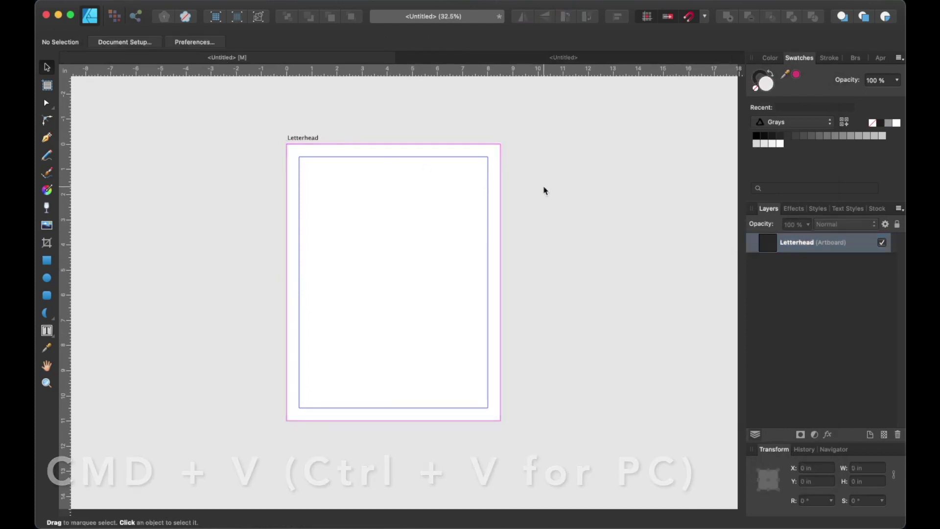
pyautogui.press('super+v')
pyautogui.moveTo(582, 191); pyautogui.dragTo(429, 191)
pyautogui.moveTo(335, 205); pyautogui.dragTo(558, 205)
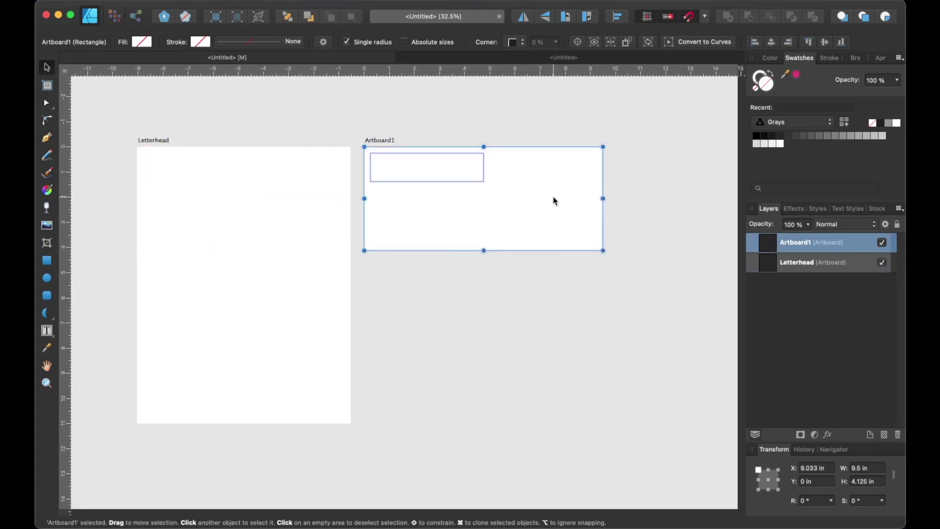
# Step: Rename the pasted artboard as Envelope and close the separate envelope document
pyautogui.doubleClick(789, 243)
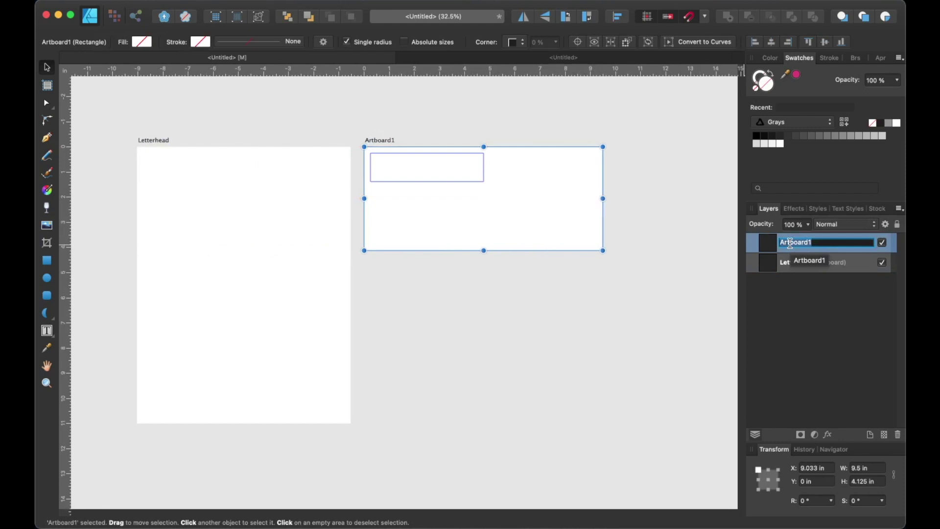
pyautogui.write('Envelope')
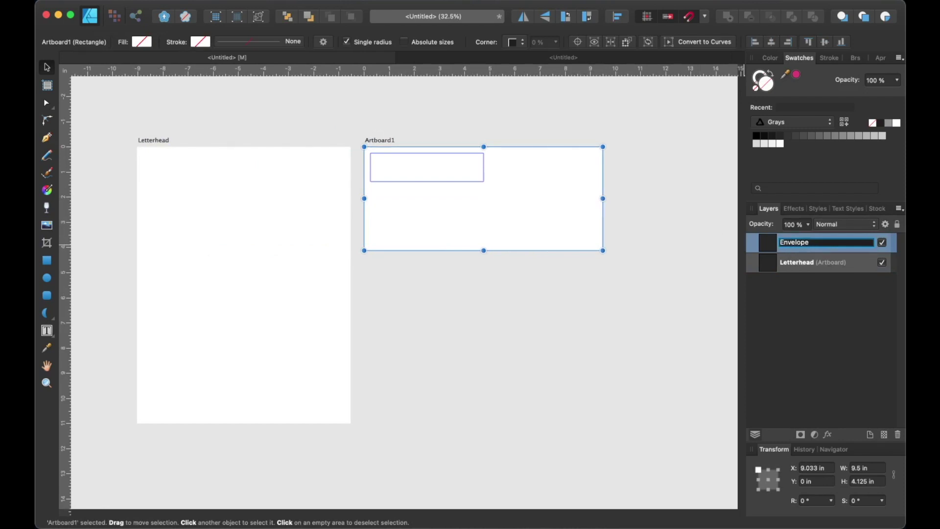
pyautogui.press('Return')
pyautogui.click(608, 284)
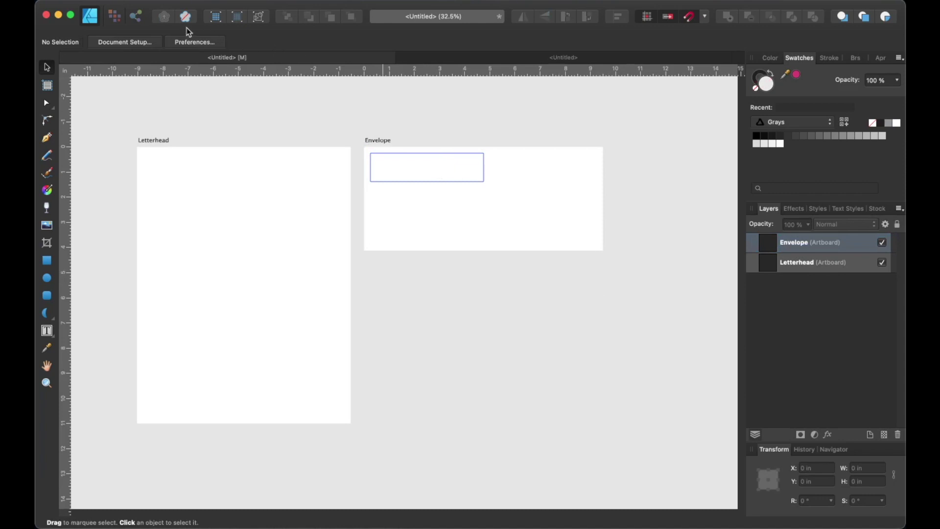
pyautogui.click(404, 58)
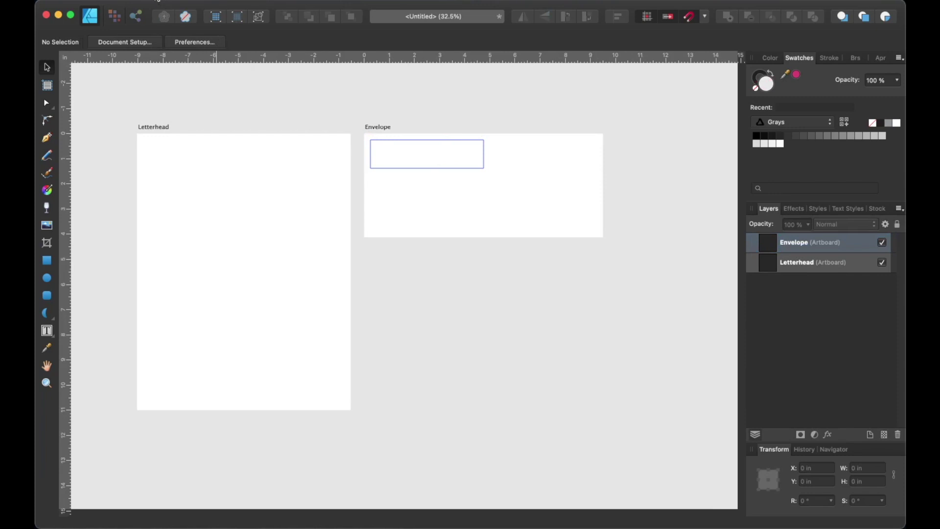
# Step: Start a new document from the custom [Print] Standard Business Card (US) preset, with an artboard included
pyautogui.click(158, 1)
pyautogui.click(156, 9)
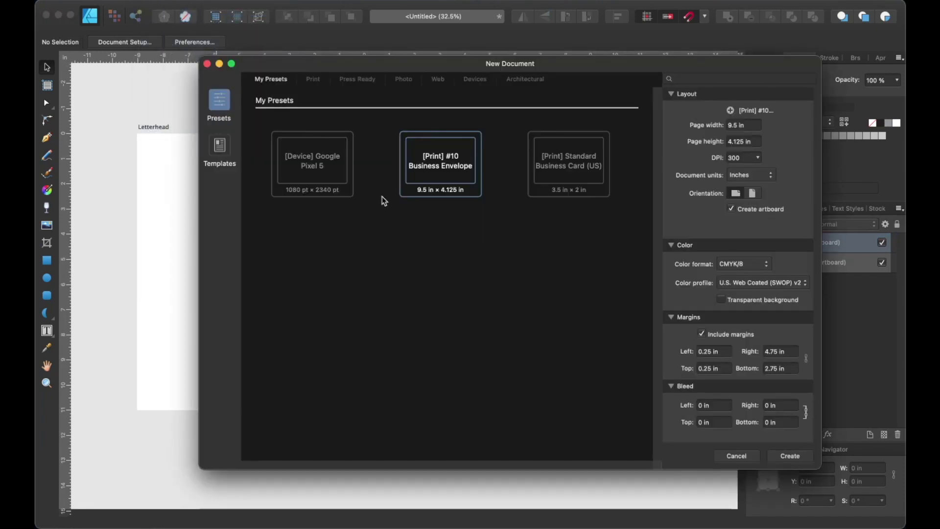
pyautogui.click(567, 182)
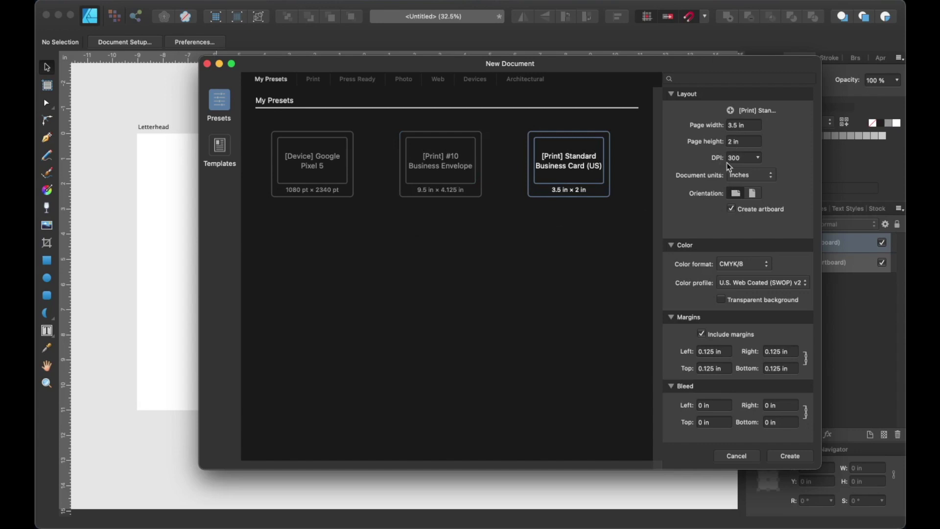
pyautogui.click(731, 209)
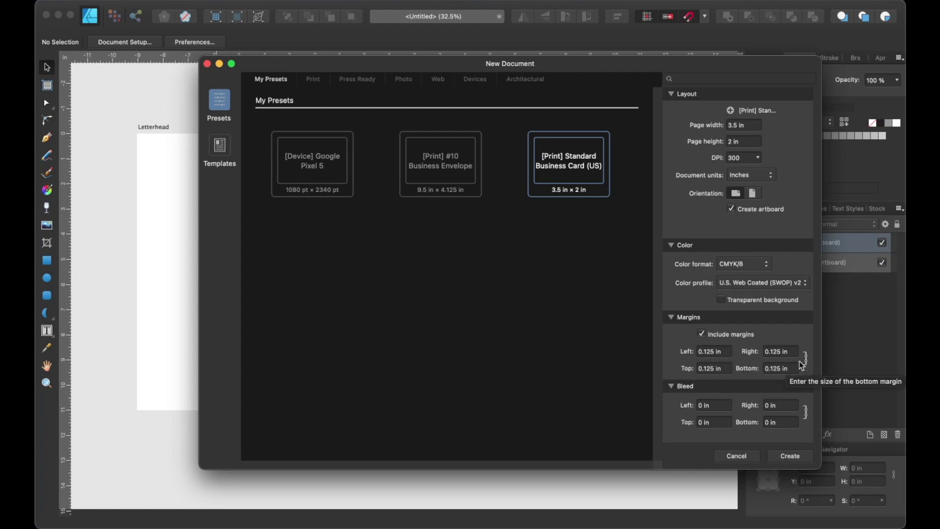
# Step: Set the bleed to 0.125 in on all sides and create the business card document
pyautogui.click(713, 405)
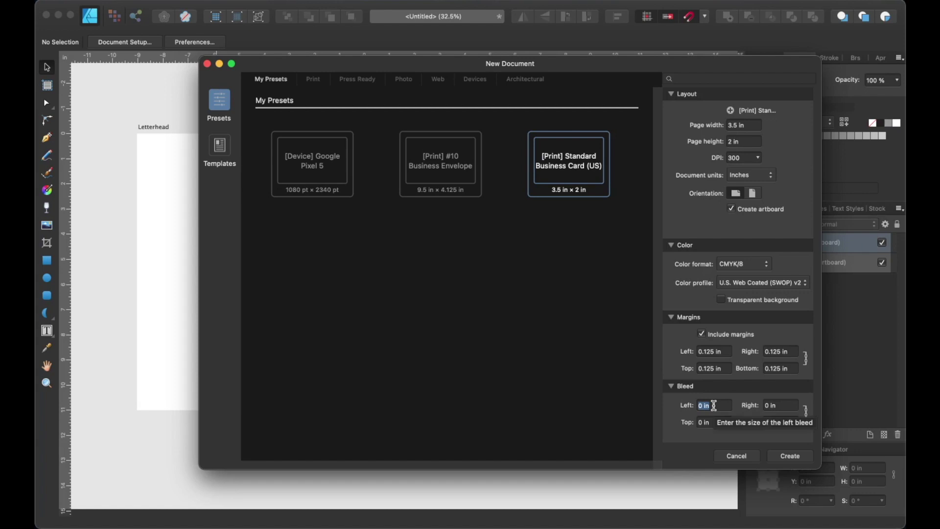
pyautogui.write('0.123')
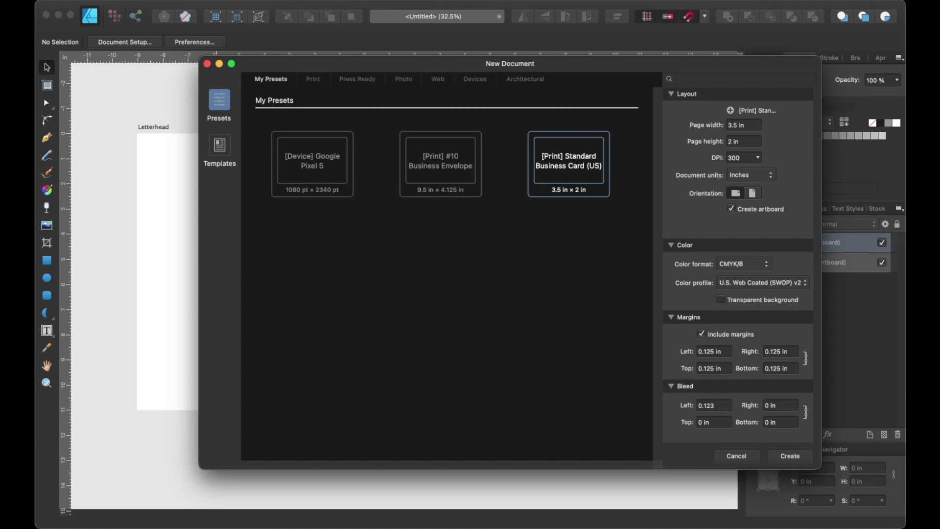
pyautogui.press('BackSpace')
pyautogui.write('5')
pyautogui.press('Tab')
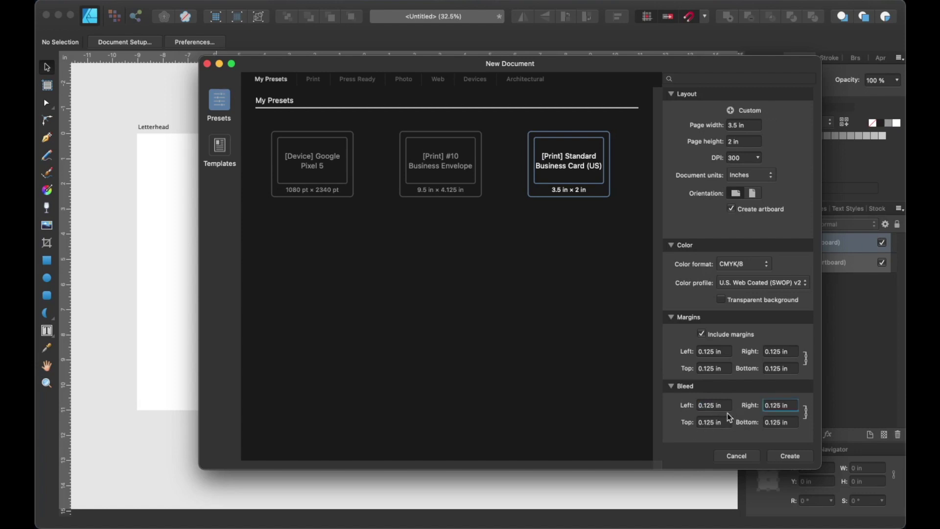
pyautogui.click(791, 456)
# Step: Copy the business card artboard into the letterhead document and place it just below the Envelope artboard, aligned with its left edge
pyautogui.scroll(-3, 575, 303)
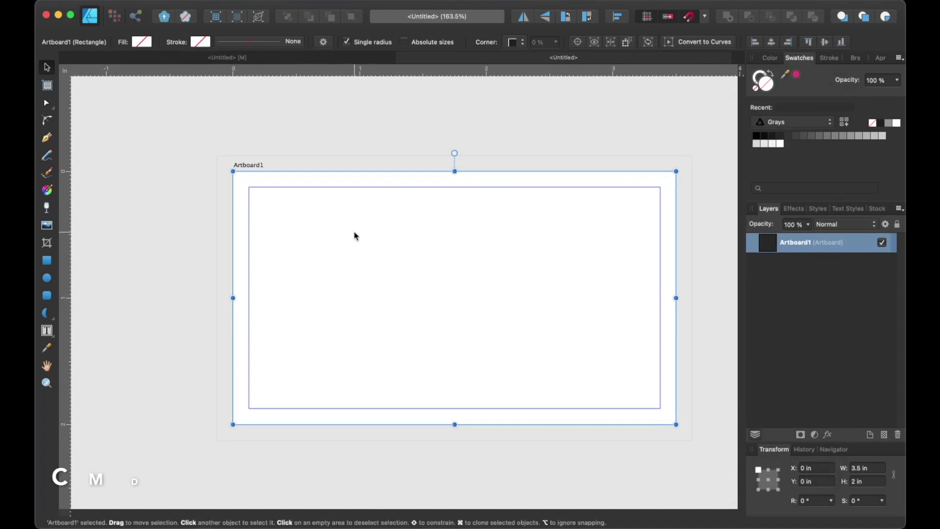
pyautogui.press('super+c')
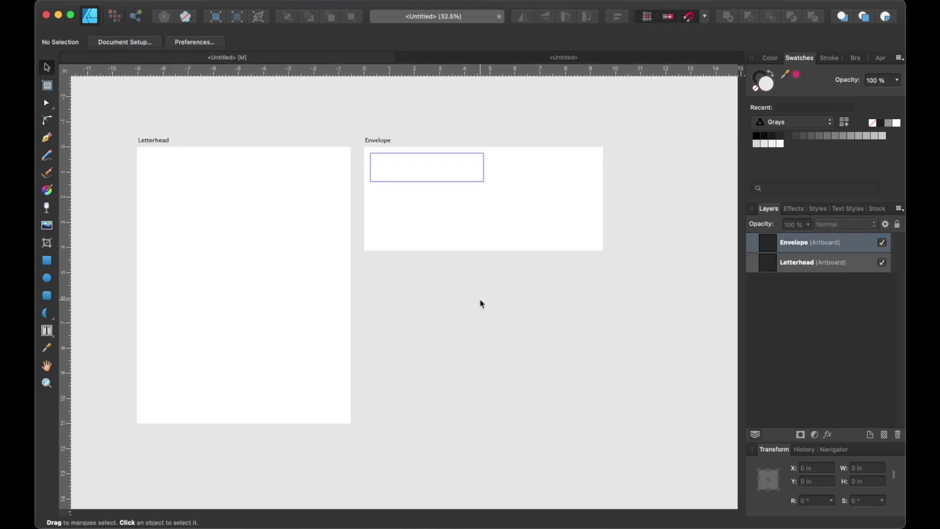
pyautogui.press('super+v')
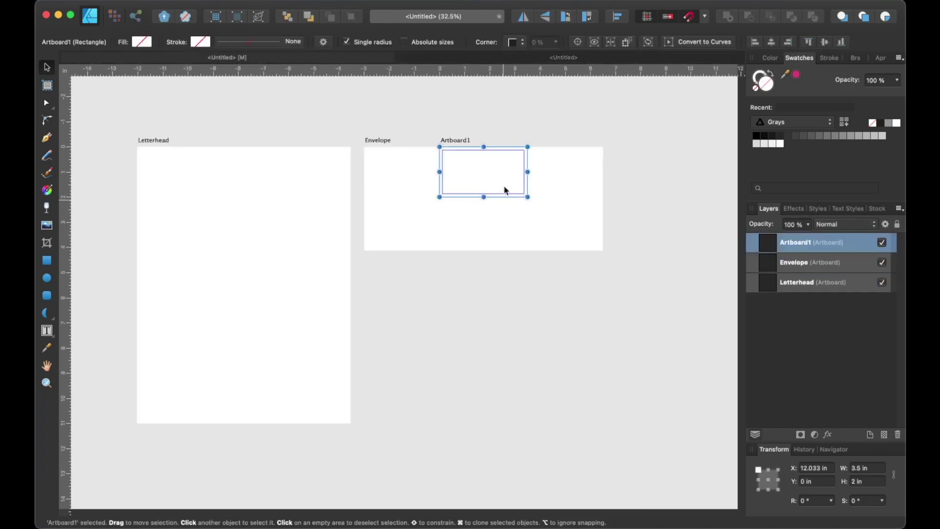
pyautogui.moveTo(498, 168); pyautogui.dragTo(425, 288)
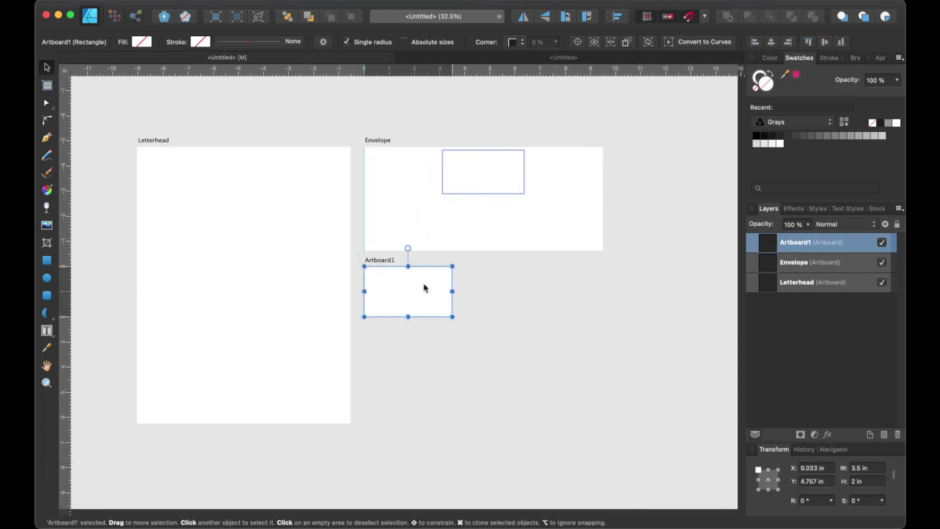
pyautogui.moveTo(425, 288); pyautogui.dragTo(424, 287)
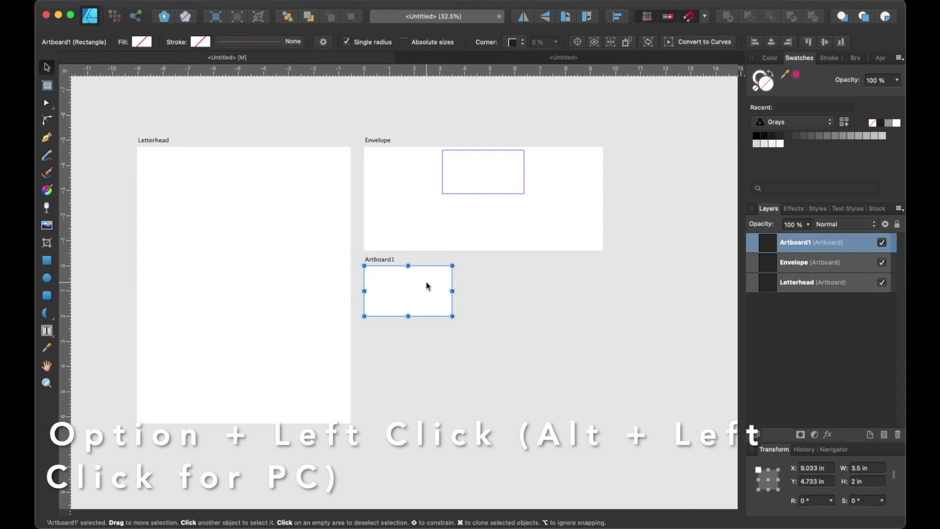
# Step: Duplicate the business card artboard directly below the first one, leaving a small gap between them
pyautogui.moveTo(424, 287); pyautogui.dragTo(421, 349)
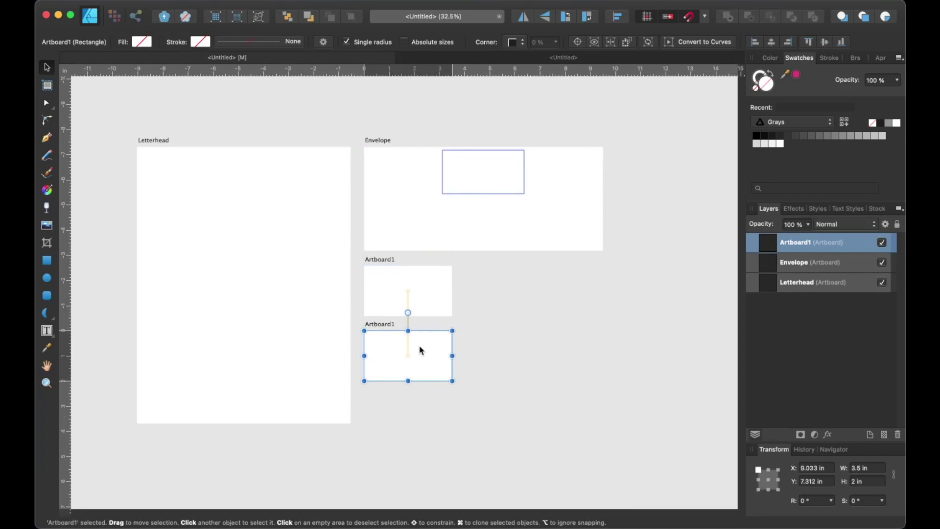
pyautogui.moveTo(420, 350); pyautogui.dragTo(420, 350)
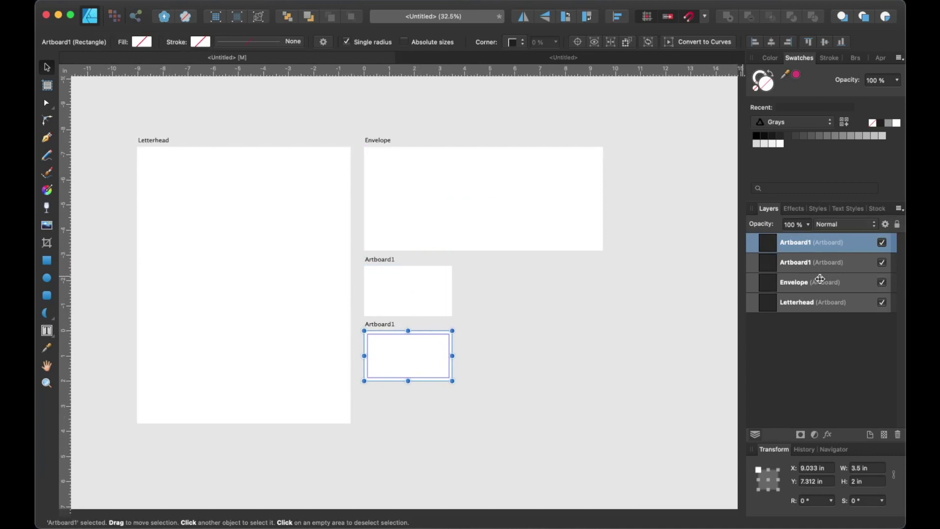
# Step: Rename the upper business card artboard as Business card front and the lower one as Business card back
pyautogui.doubleClick(803, 263)
pyautogui.write('Busin')
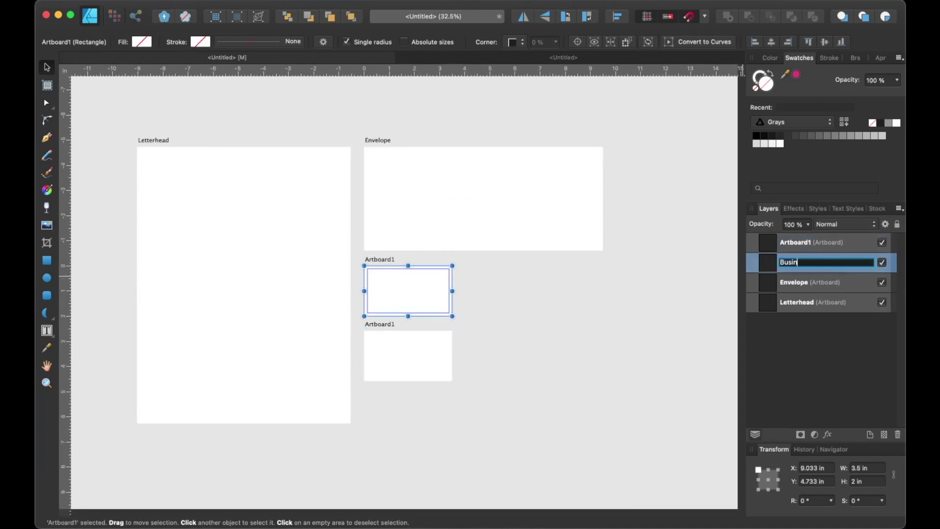
pyautogui.write('ess card front')
pyautogui.press('Return')
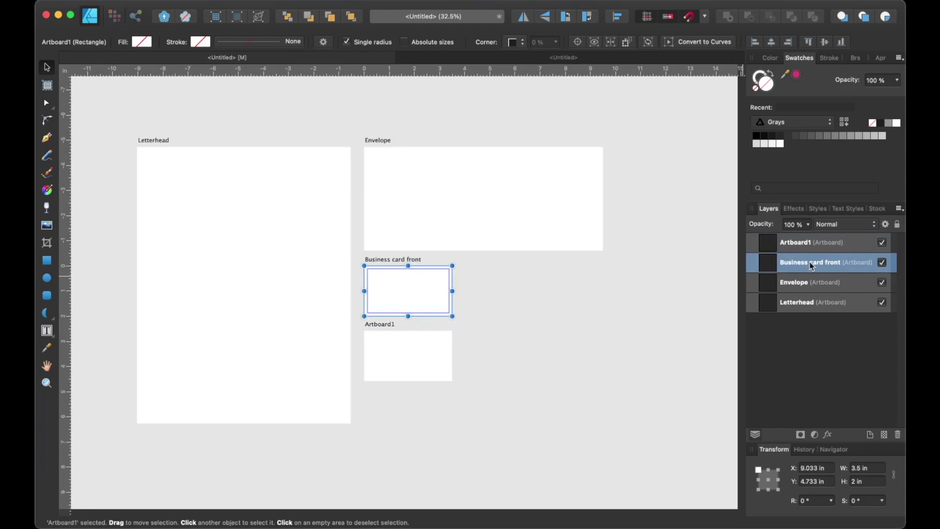
pyautogui.click(799, 244)
pyautogui.doubleClick(799, 244)
pyautogui.write('Business card back')
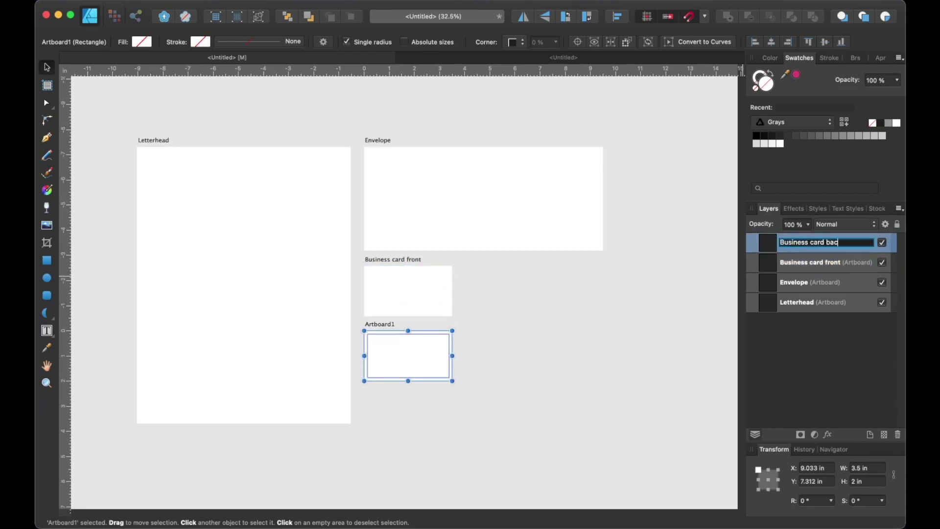
# Step: Place the Logo_001 file from the YouTube project folder onto the Letterhead artboard at its default size
pyautogui.click(798, 302)
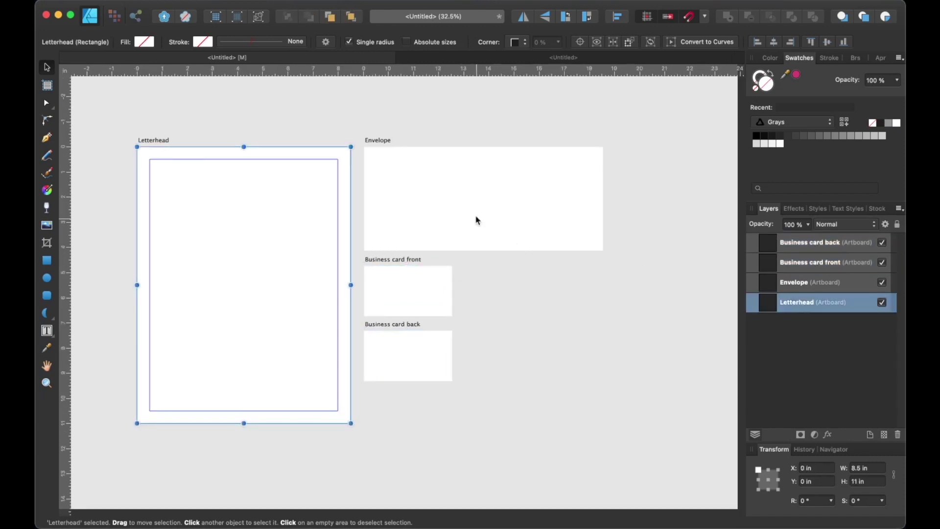
pyautogui.click(410, 56)
pyautogui.moveTo(248, 193); pyautogui.dragTo(384, 195)
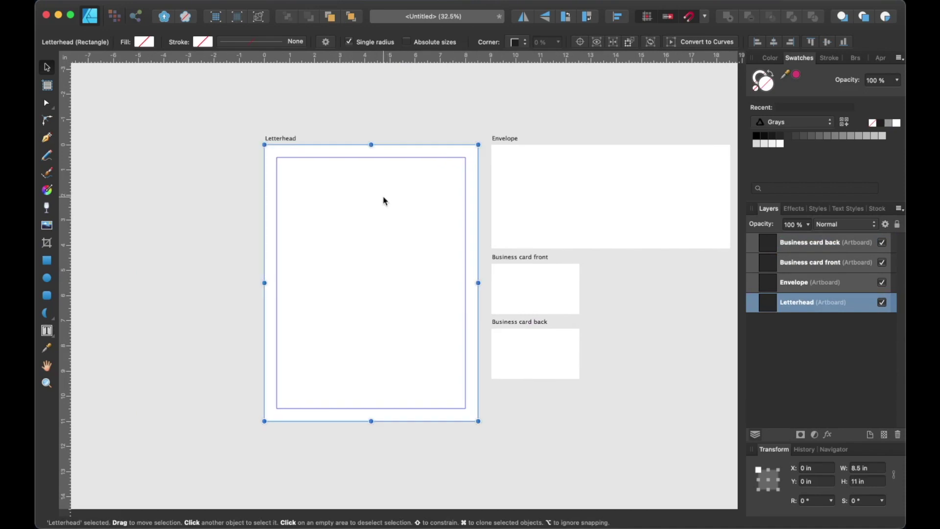
pyautogui.scroll(5, 386, 203)
pyautogui.moveTo(357, 189); pyautogui.dragTo(405, 197)
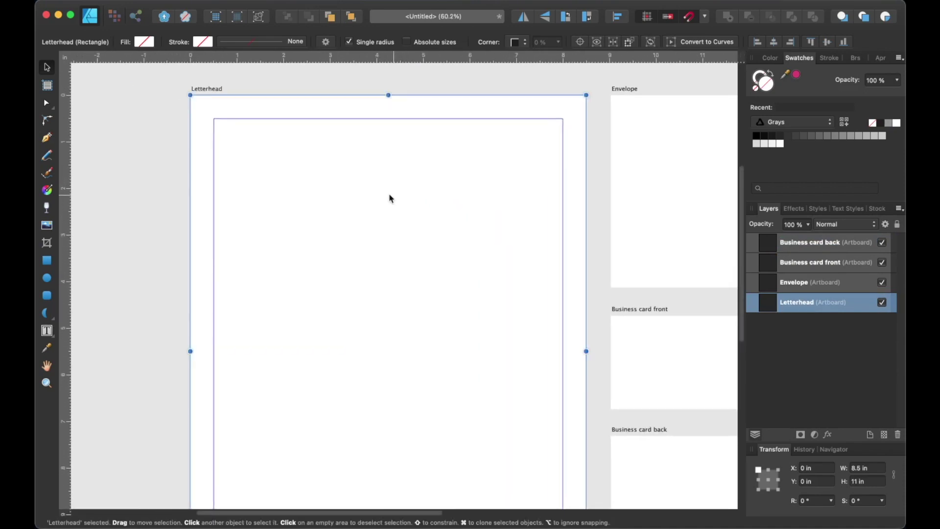
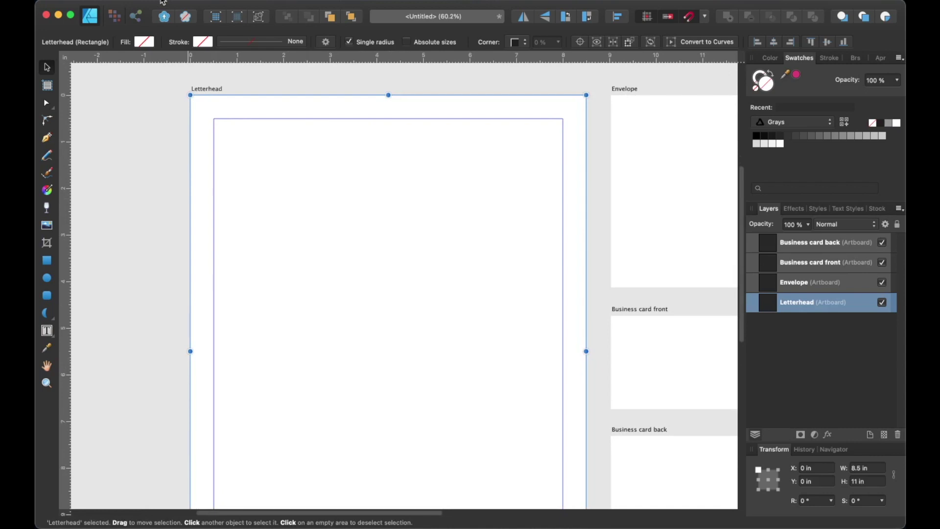
pyautogui.click(163, 2)
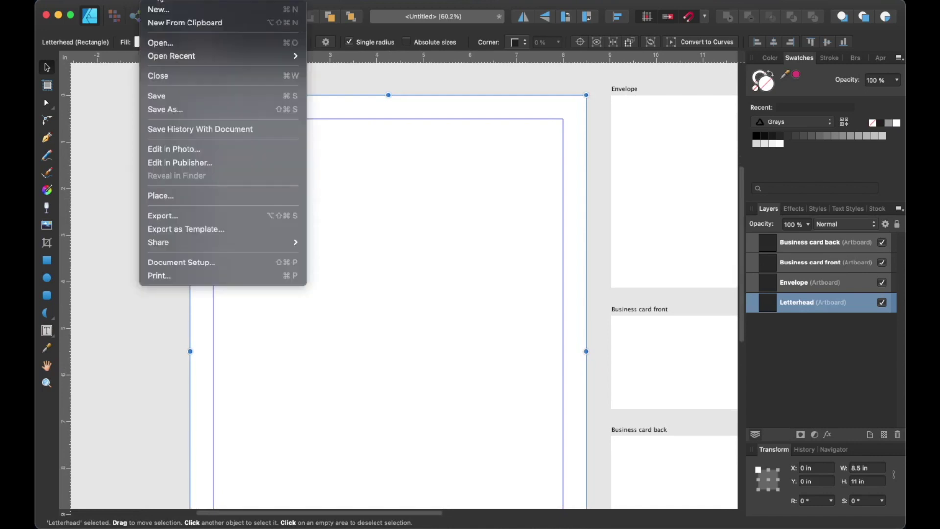
pyautogui.click(177, 197)
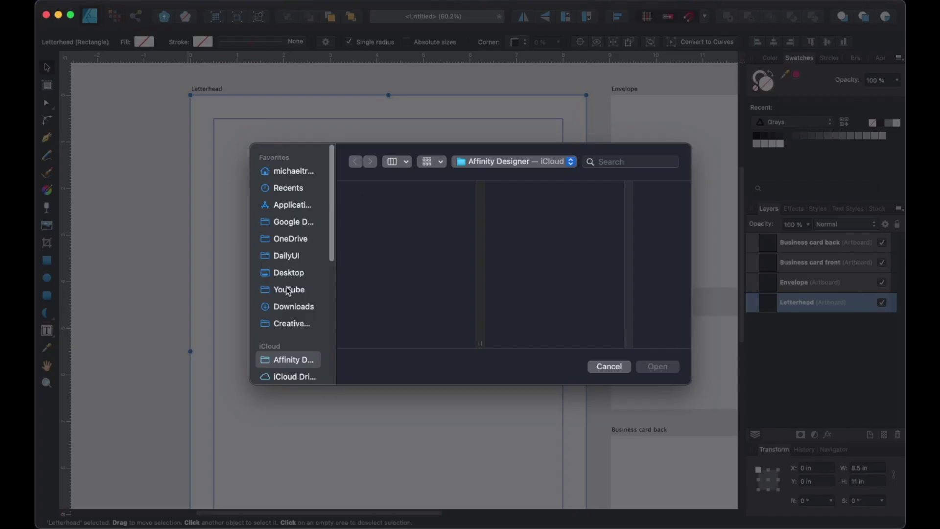
pyautogui.click(288, 290)
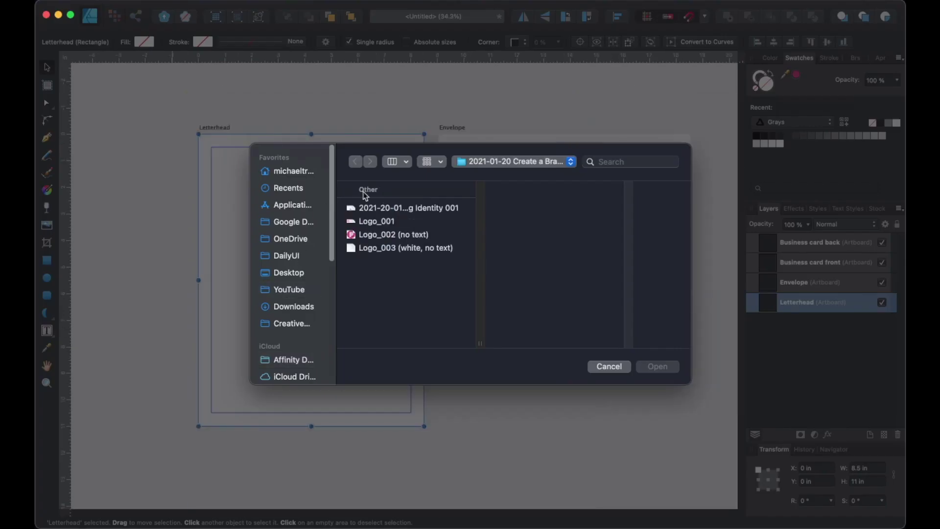
pyautogui.click(393, 222)
pyautogui.click(656, 366)
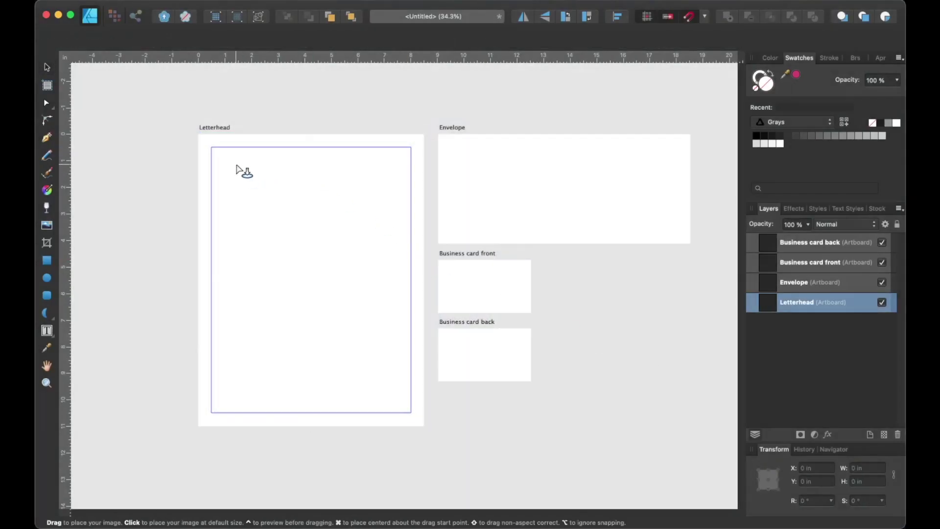
pyautogui.click(236, 169)
# Step: Scale the logo down to about 3.84 in wide and snap it to the top-left corner of the letterhead's margins
pyautogui.moveTo(279, 170); pyautogui.dragTo(390, 192)
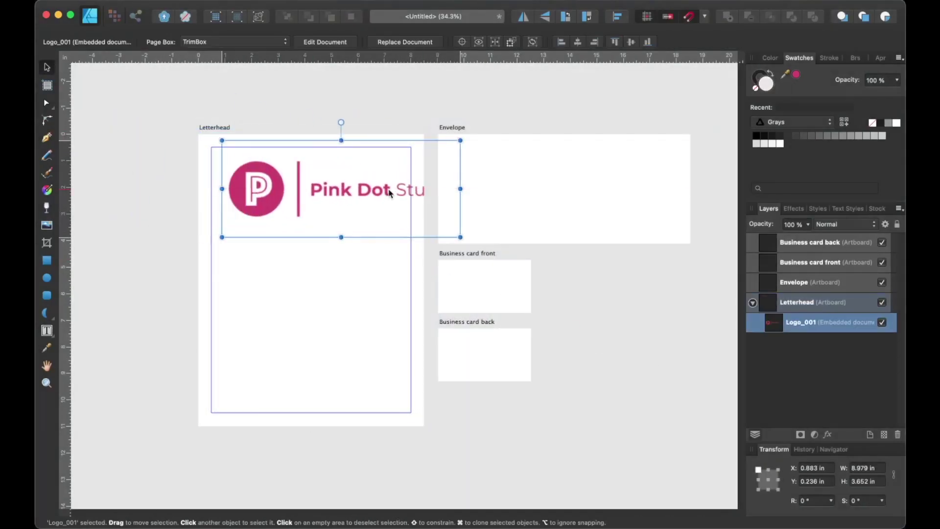
pyautogui.moveTo(460, 237); pyautogui.dragTo(363, 177)
pyautogui.scroll(3, 321, 196)
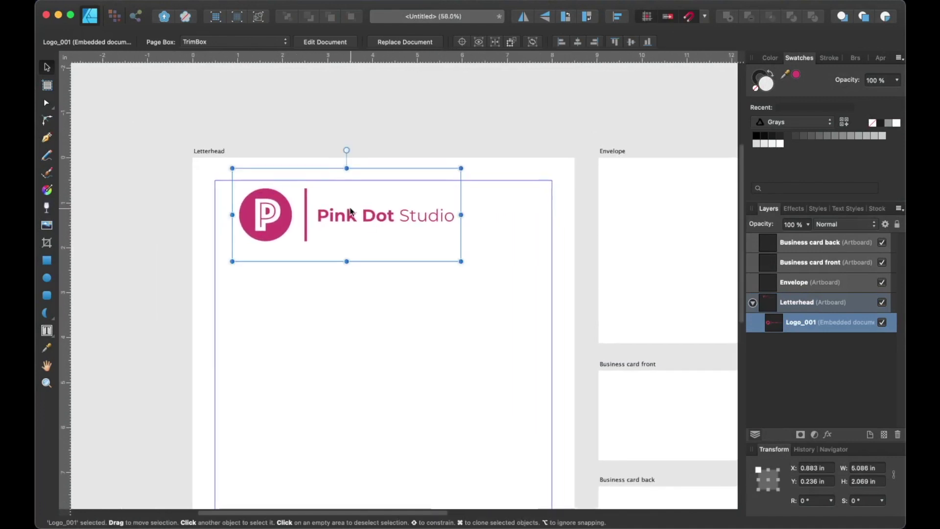
pyautogui.moveTo(351, 211); pyautogui.dragTo(332, 226)
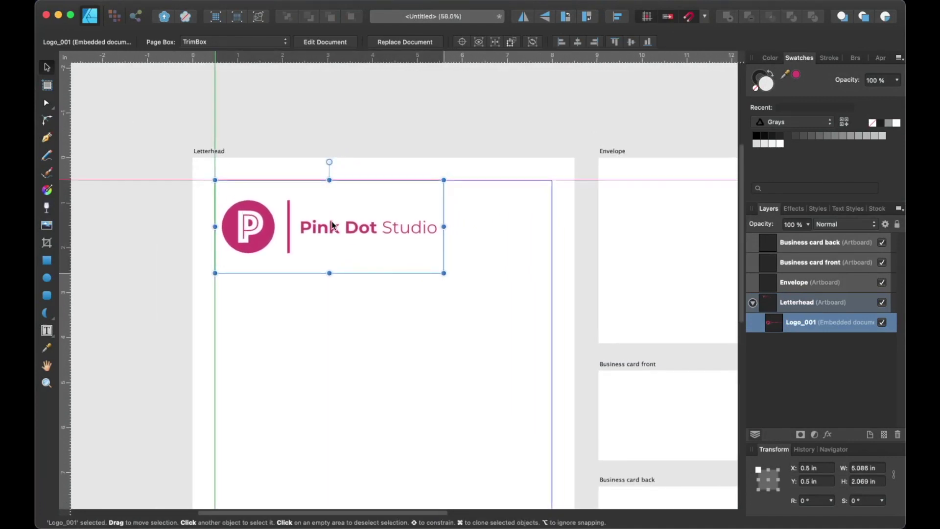
pyautogui.moveTo(443, 273); pyautogui.dragTo(388, 246)
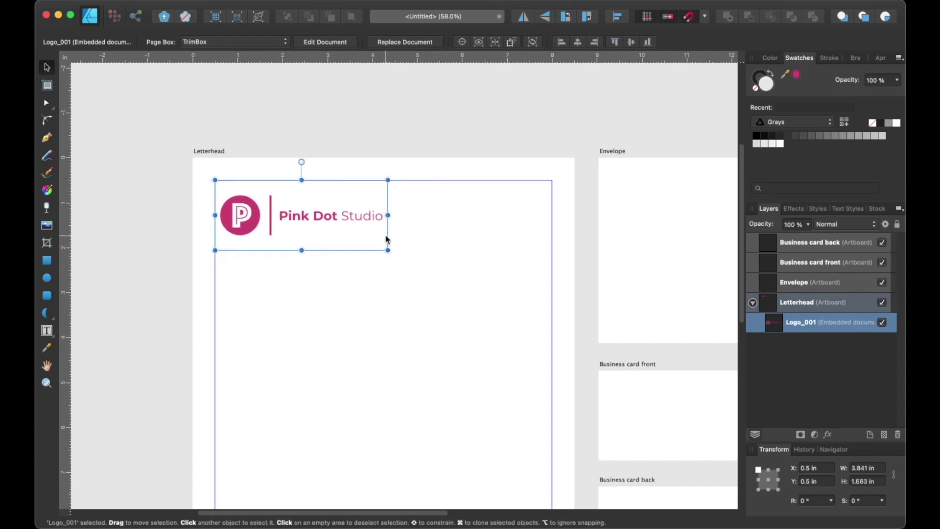
pyautogui.click(453, 236)
# Step: Draw a text frame about 3.26 by 1.56 in at the letterhead's top-right margin corner and paste the copied contact details into it
pyautogui.hscroll(3, 510, 247)
pyautogui.scroll(-1, 510, 246)
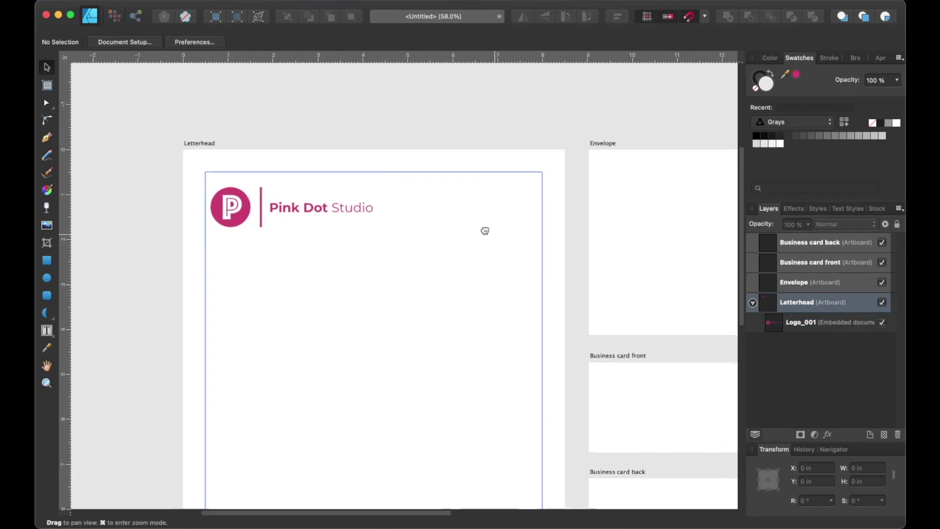
pyautogui.click(49, 331)
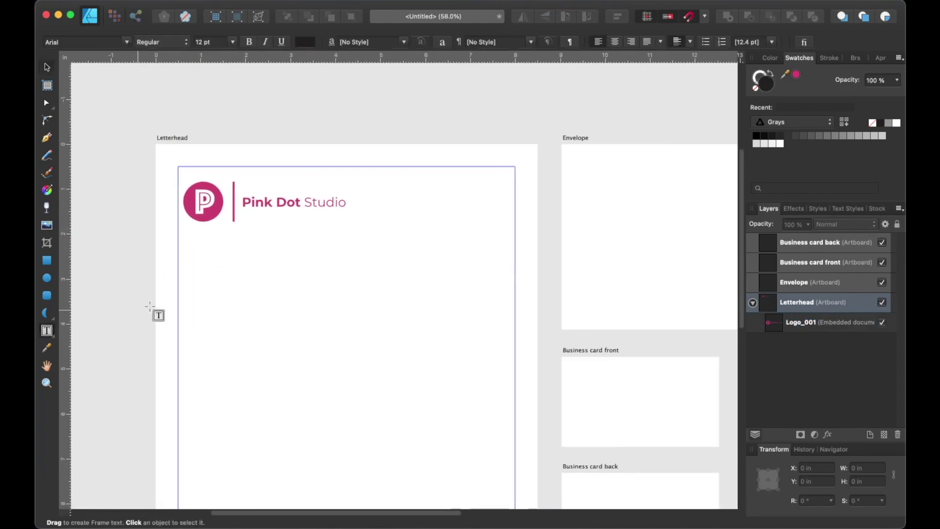
pyautogui.moveTo(369, 166); pyautogui.dragTo(515, 237)
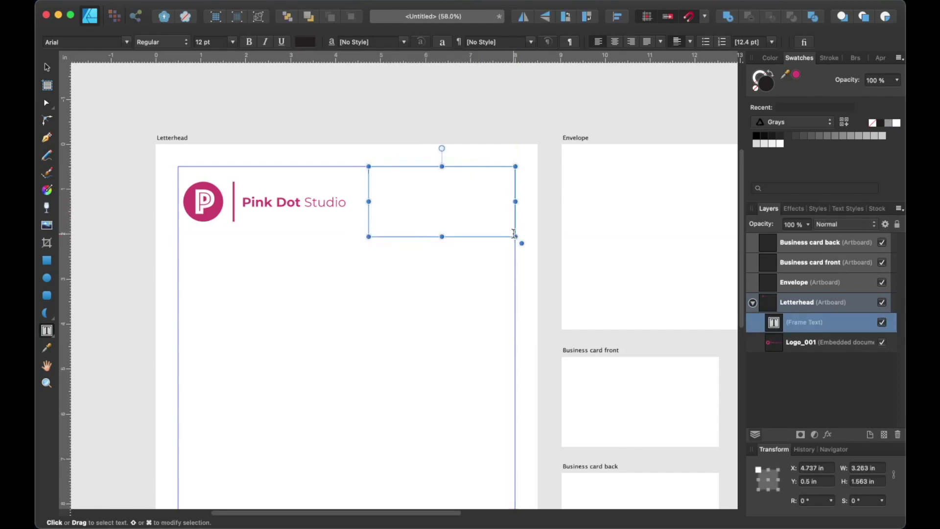
pyautogui.press('super+v')
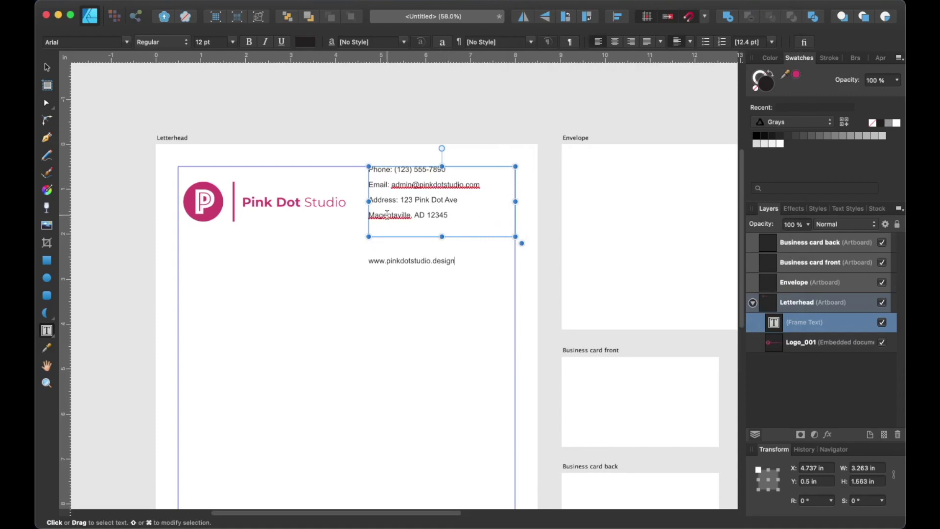
# Step: Delete the website line from the contact text and right-align the phone, email and address lines
pyautogui.click(631, 42)
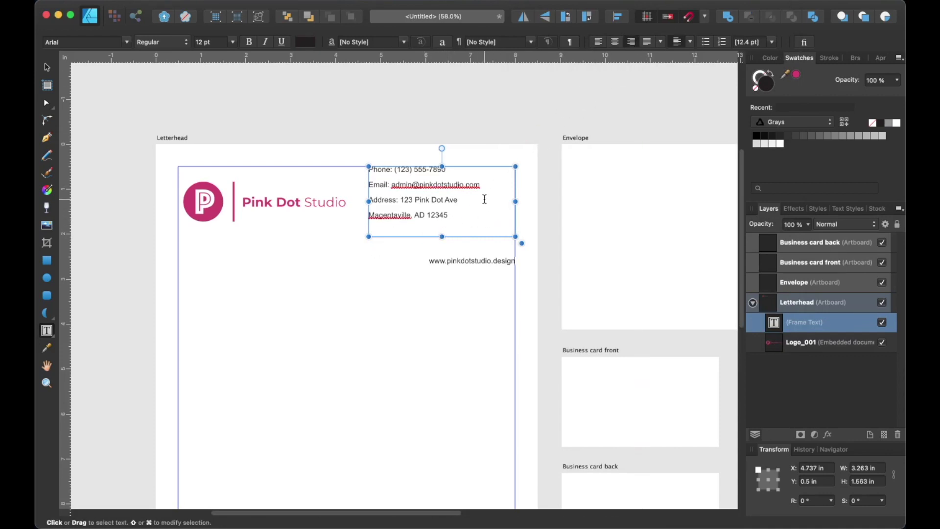
pyautogui.moveTo(428, 263); pyautogui.dragTo(515, 260)
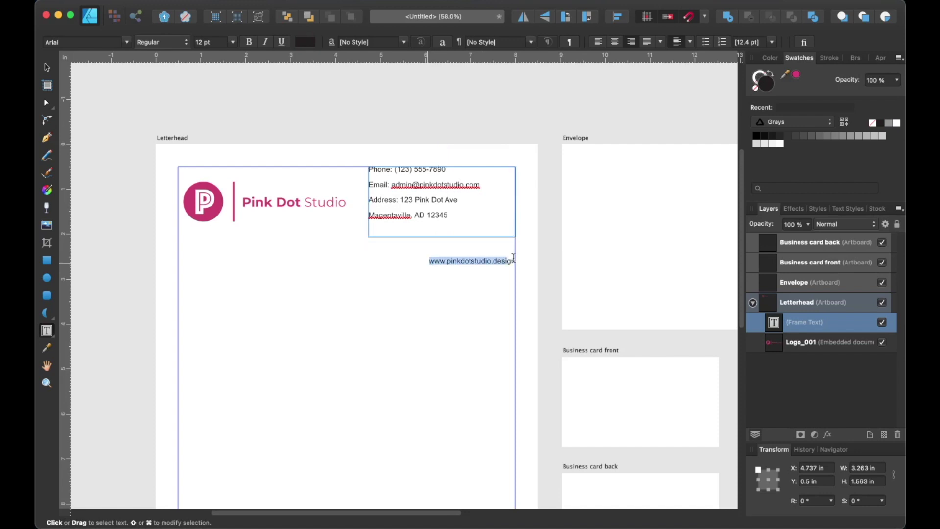
pyautogui.press('BackSpace')
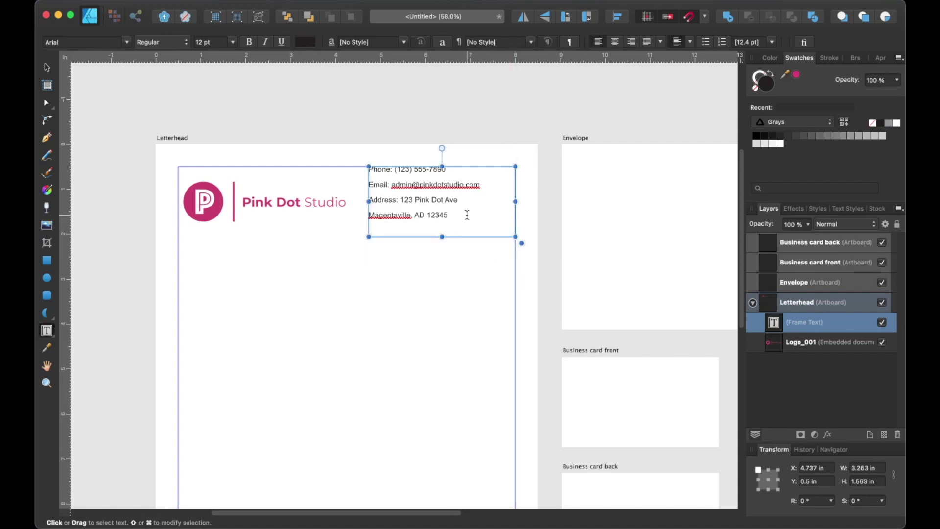
pyautogui.press('BackSpace')
pyautogui.moveTo(461, 215); pyautogui.dragTo(346, 174)
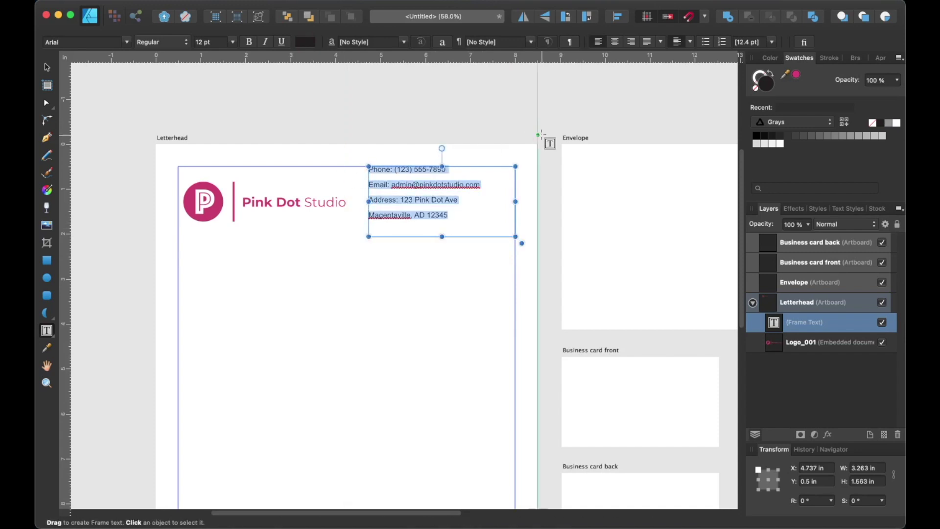
pyautogui.click(631, 42)
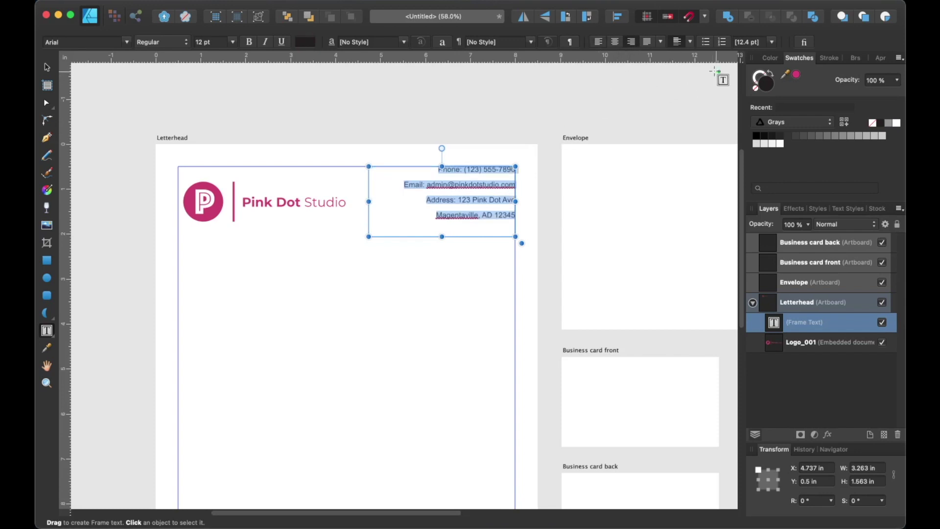
# Step: Change the font of the letterhead's contact text to Montserrat
pyautogui.click(127, 42)
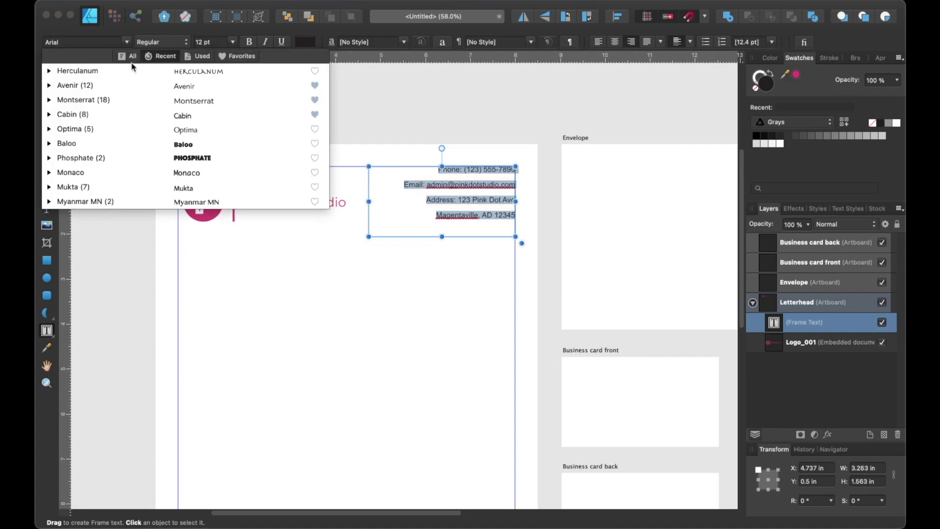
pyautogui.click(124, 99)
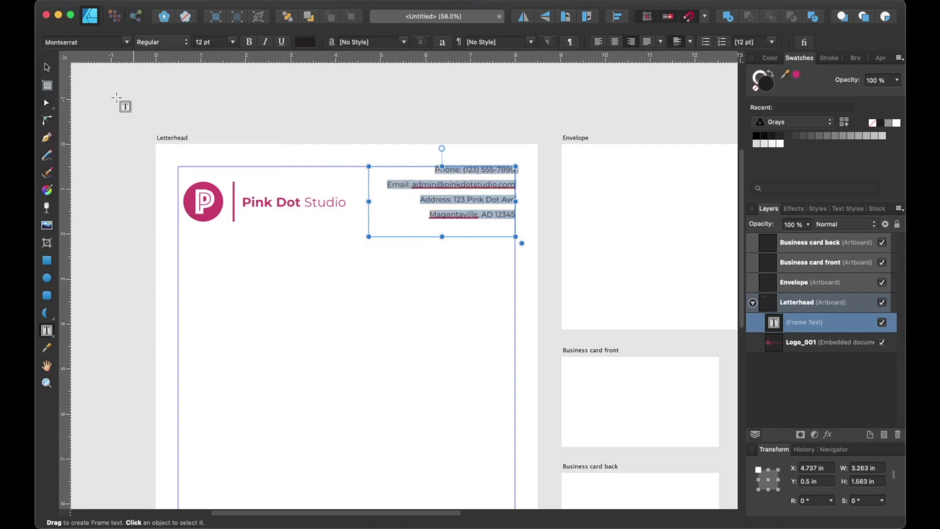
pyautogui.click(446, 200)
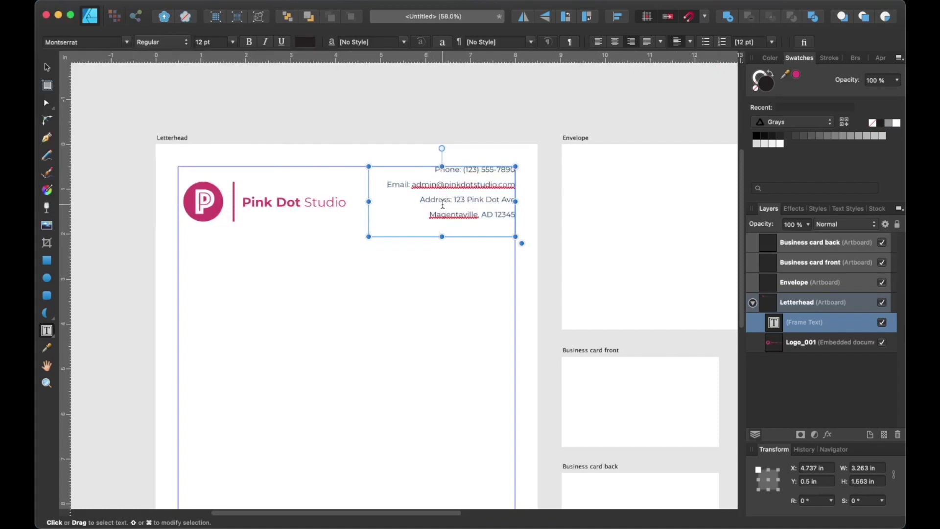
# Step: Lower the contact frame's top edge to make it about 1.28 in high, and set the text's leading to 8 pt
pyautogui.scroll(3, 442, 204)
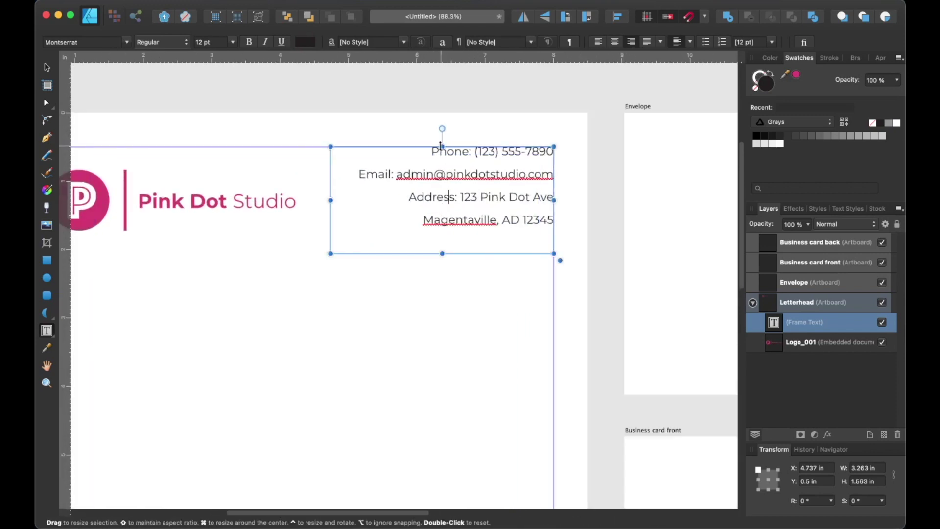
pyautogui.moveTo(441, 145); pyautogui.dragTo(564, 245)
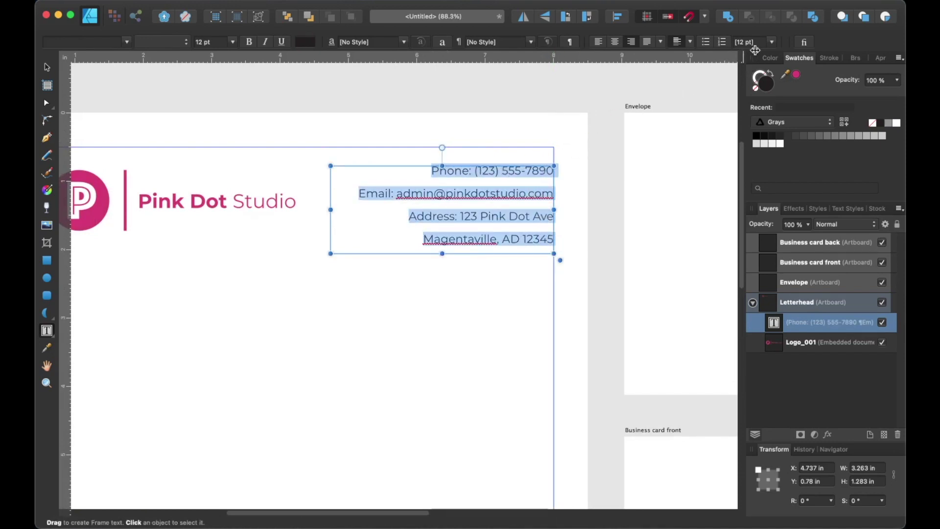
pyautogui.click(771, 43)
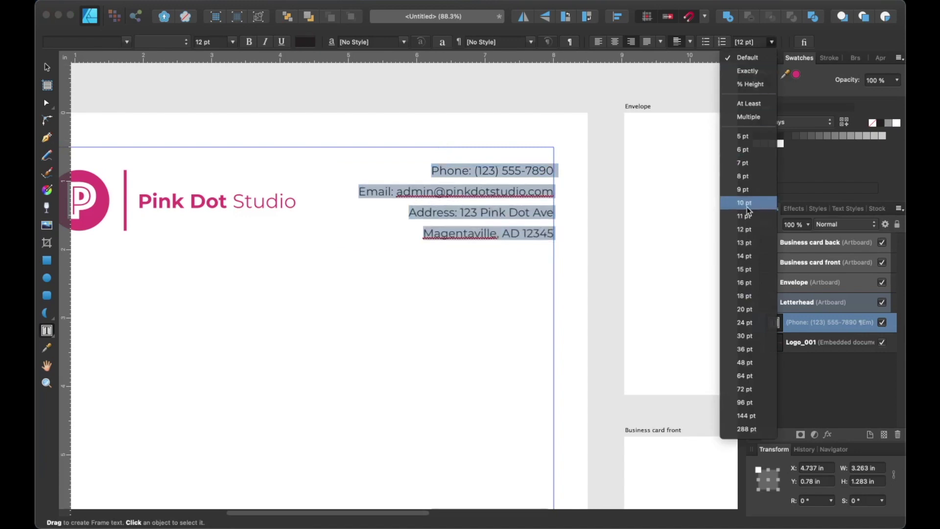
pyautogui.click(745, 176)
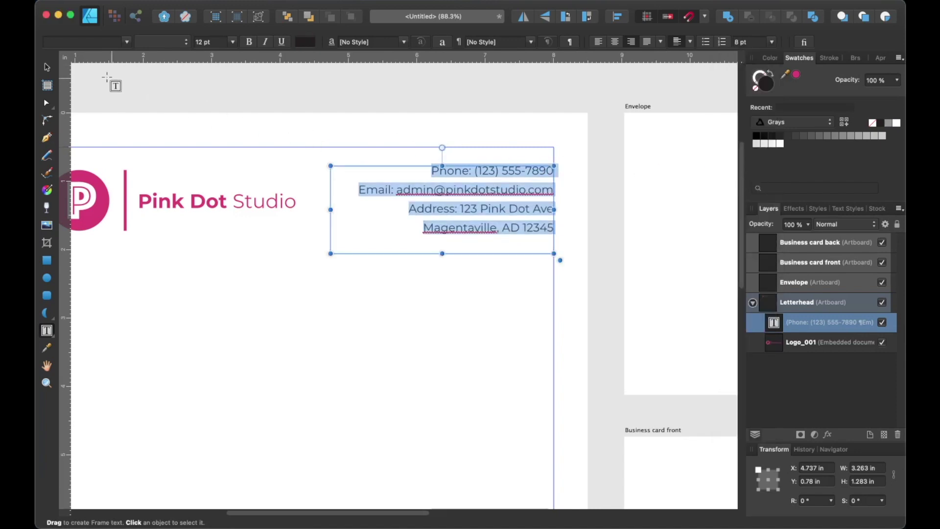
pyautogui.click(46, 67)
pyautogui.click(243, 91)
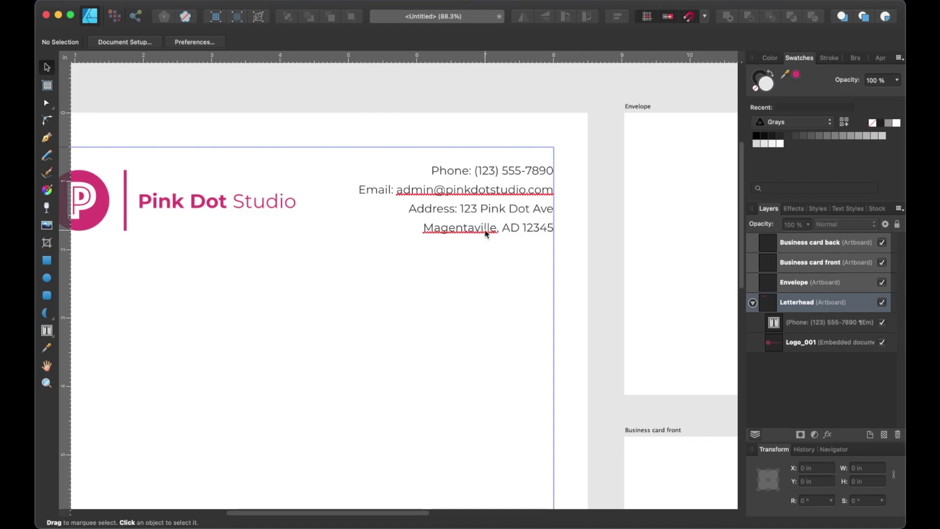
# Step: Set the spelling language of the letterhead's contact text to None
pyautogui.press('super+t')
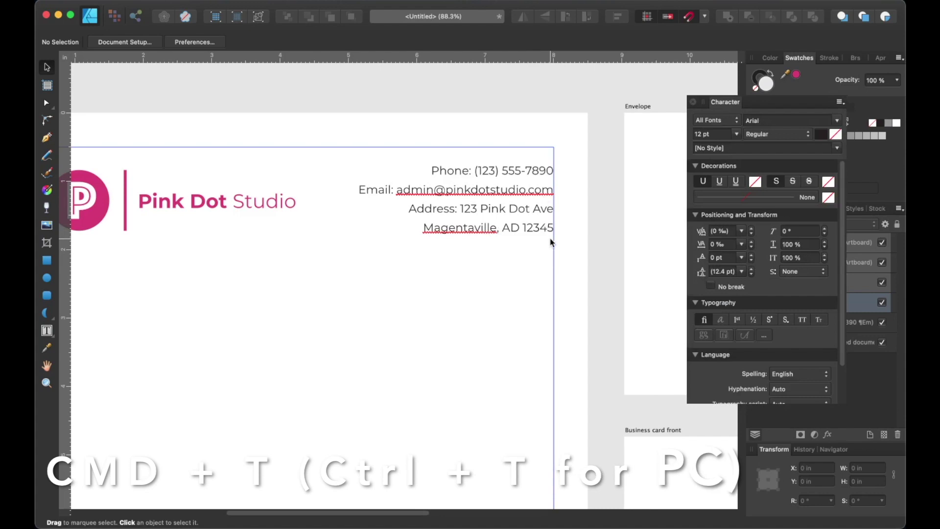
pyautogui.click(508, 211)
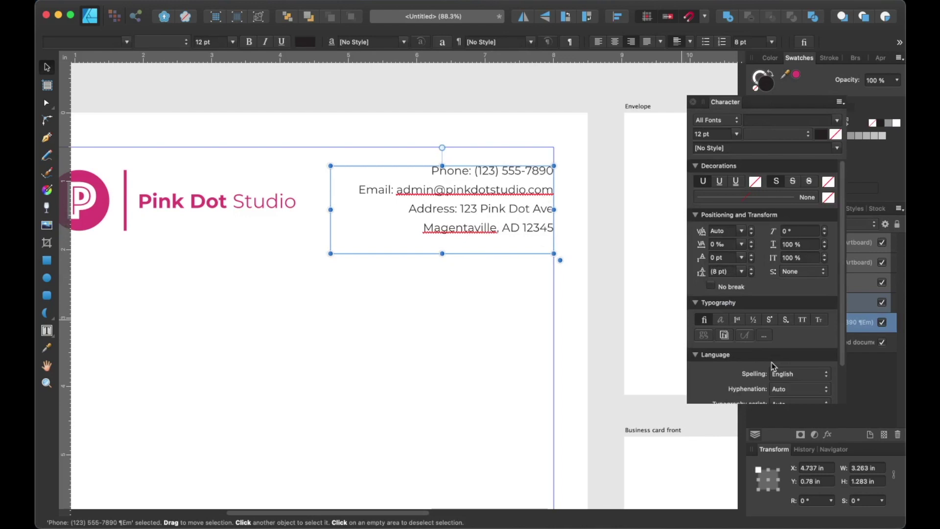
pyautogui.click(785, 374)
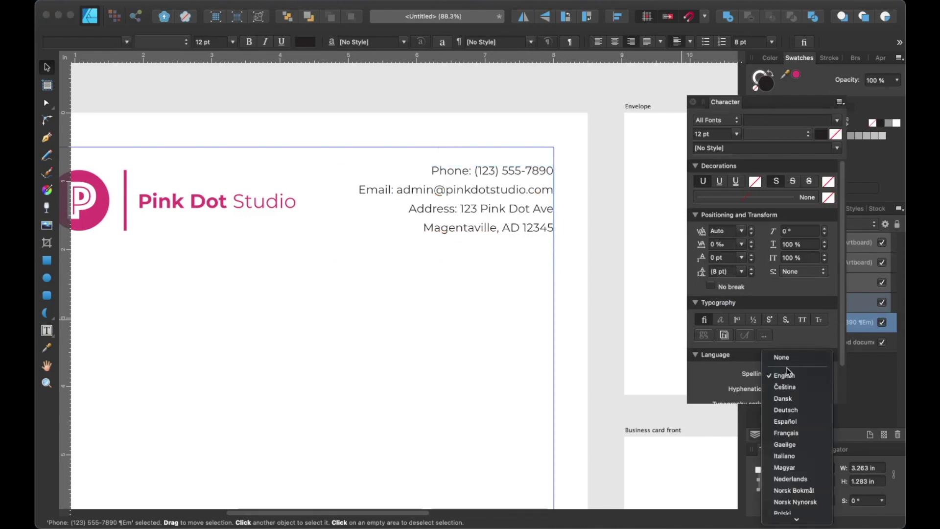
pyautogui.click(788, 360)
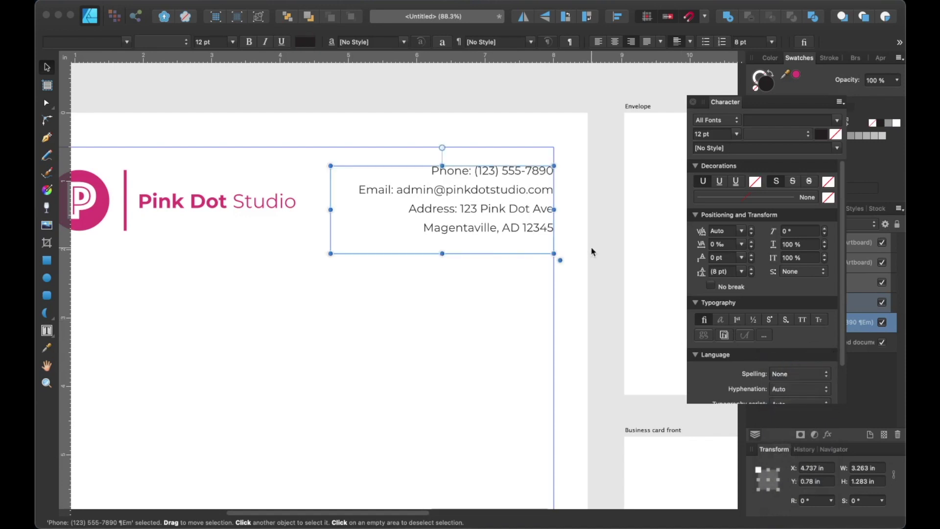
pyautogui.click(693, 102)
pyautogui.click(558, 129)
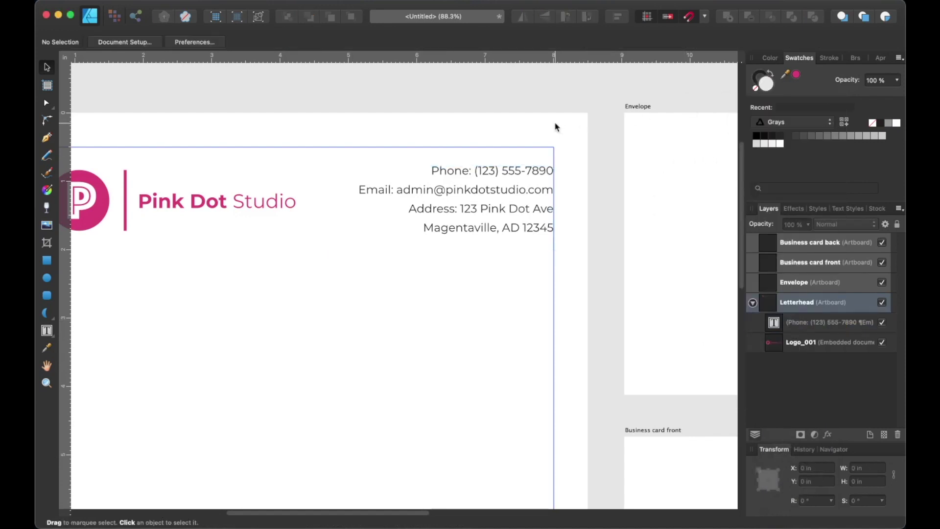
# Step: Recolour the letterhead's contact text with the pink sampled from the logo circle using the eyedropper
pyautogui.moveTo(514, 260); pyautogui.dragTo(537, 250)
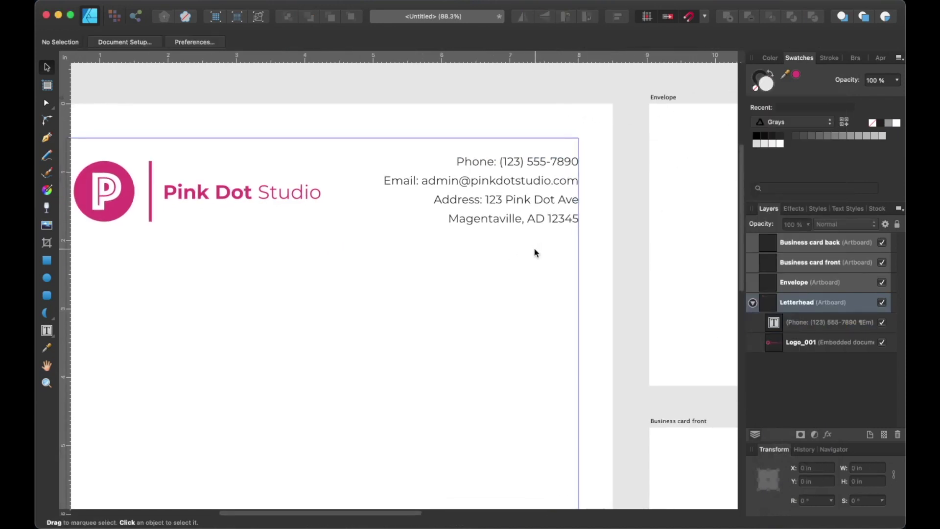
pyautogui.hscroll(-3, 475, 254)
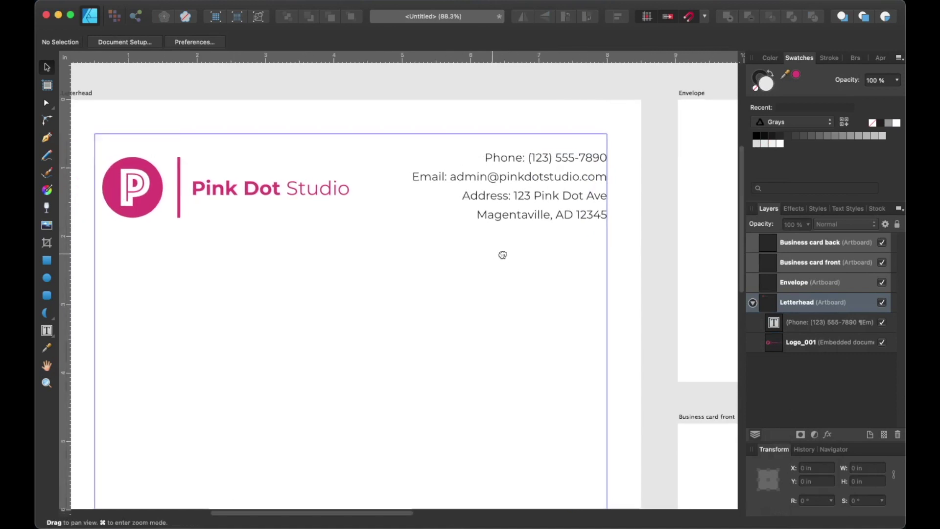
pyautogui.click(541, 206)
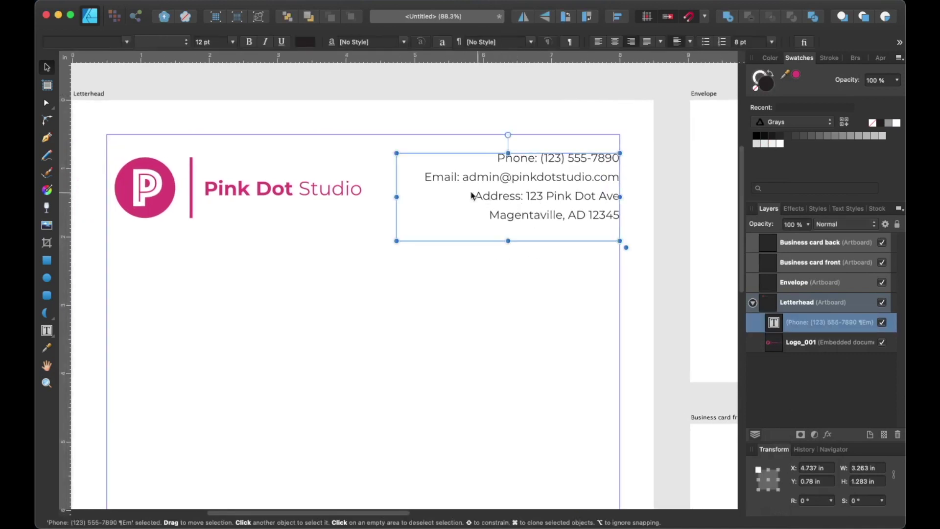
pyautogui.press('i')
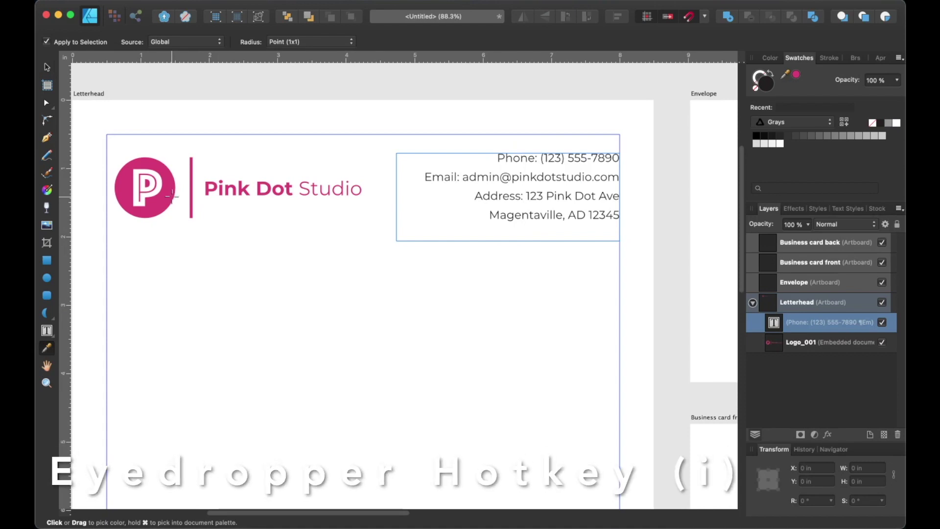
pyautogui.click(171, 196)
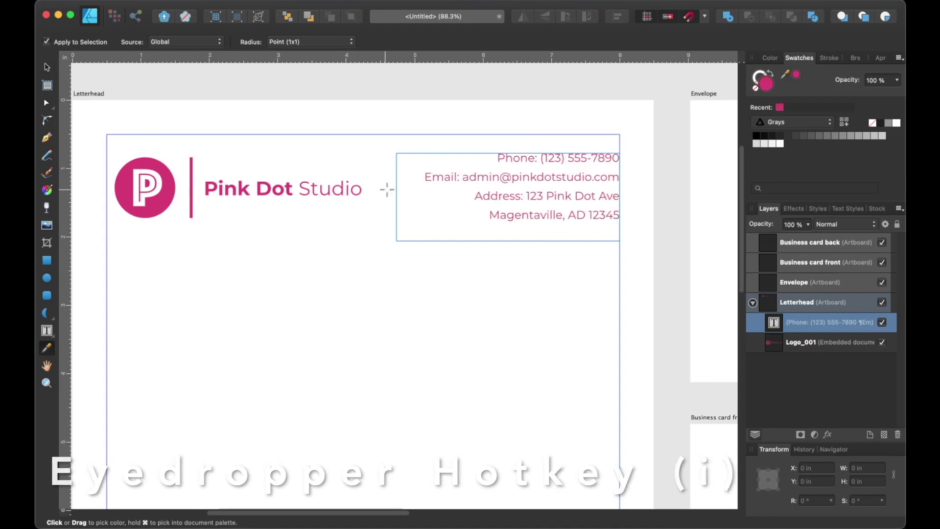
pyautogui.press('v')
pyautogui.click(371, 246)
pyautogui.scroll(-3, 375, 247)
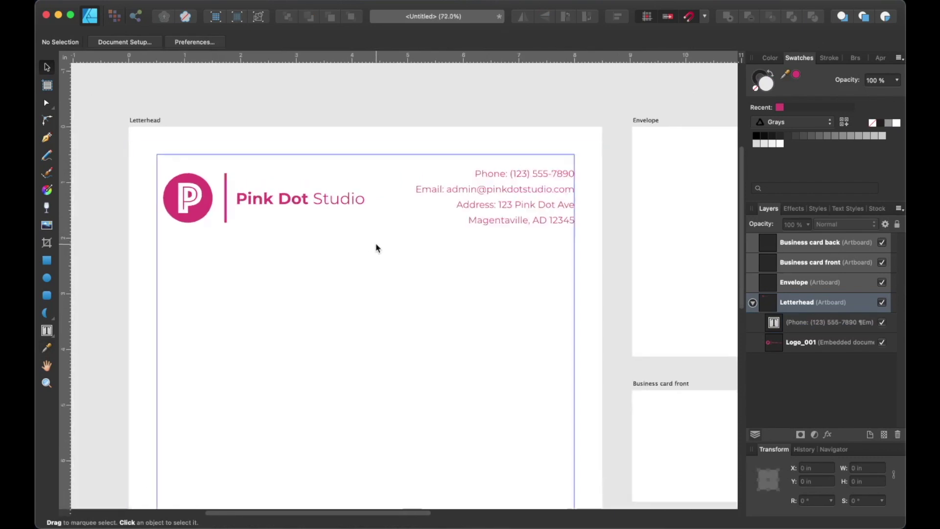
pyautogui.scroll(-3, 391, 294)
pyautogui.scroll(-2, 410, 268)
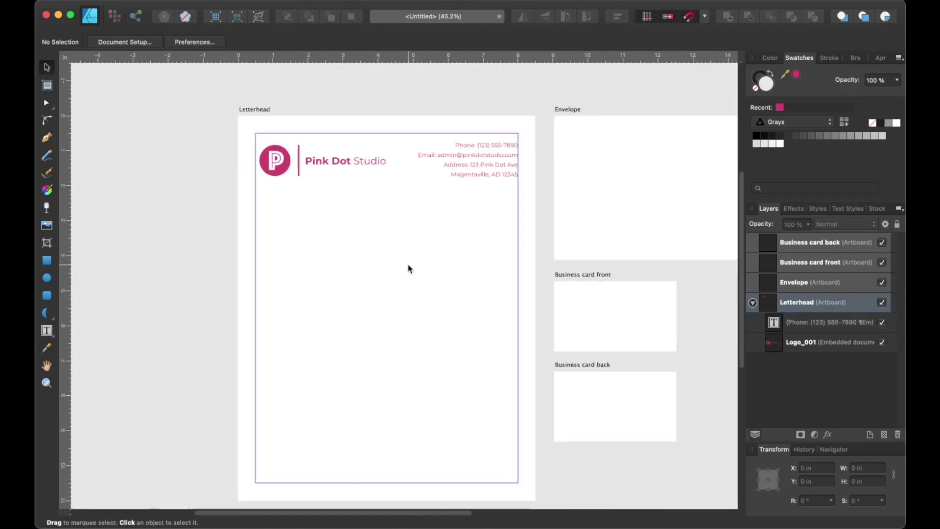
pyautogui.scroll(1, 407, 308)
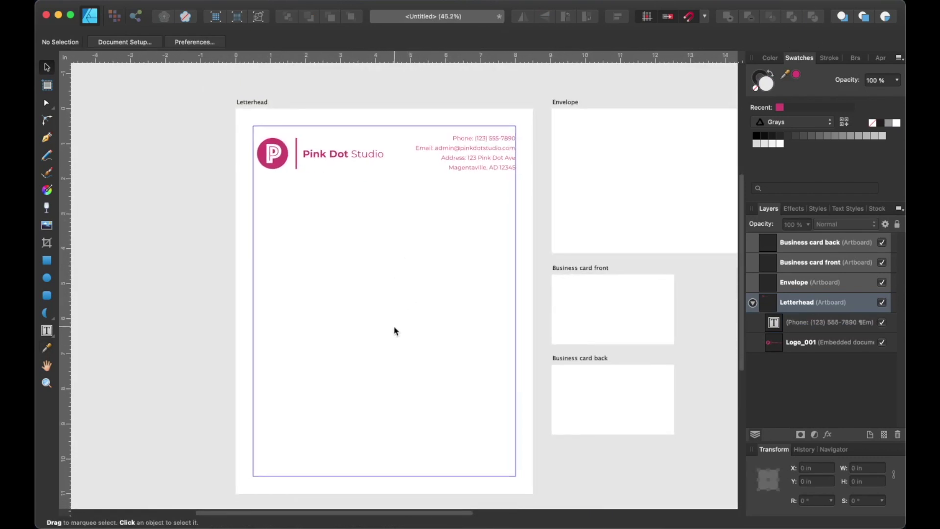
pyautogui.scroll(-1, 387, 328)
pyautogui.hscroll(1, 387, 328)
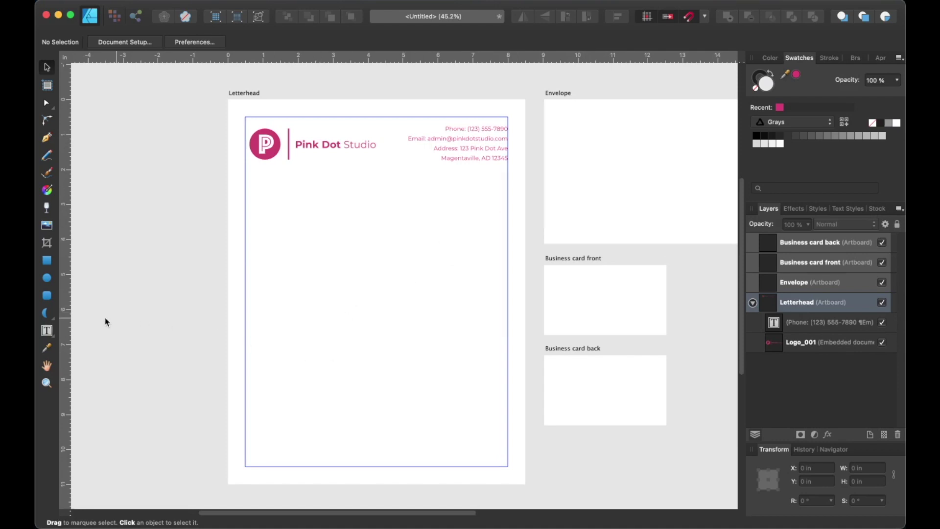
pyautogui.click(47, 331)
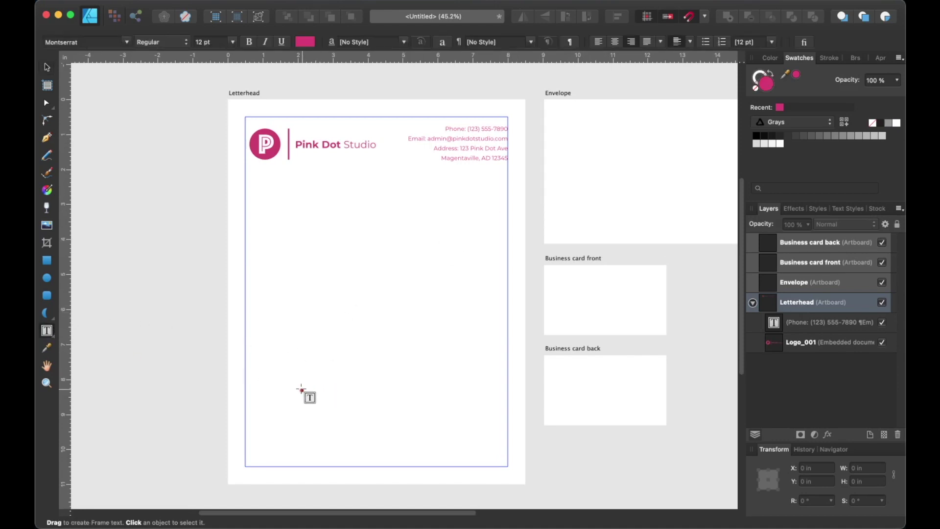
pyautogui.moveTo(292, 396); pyautogui.dragTo(461, 425)
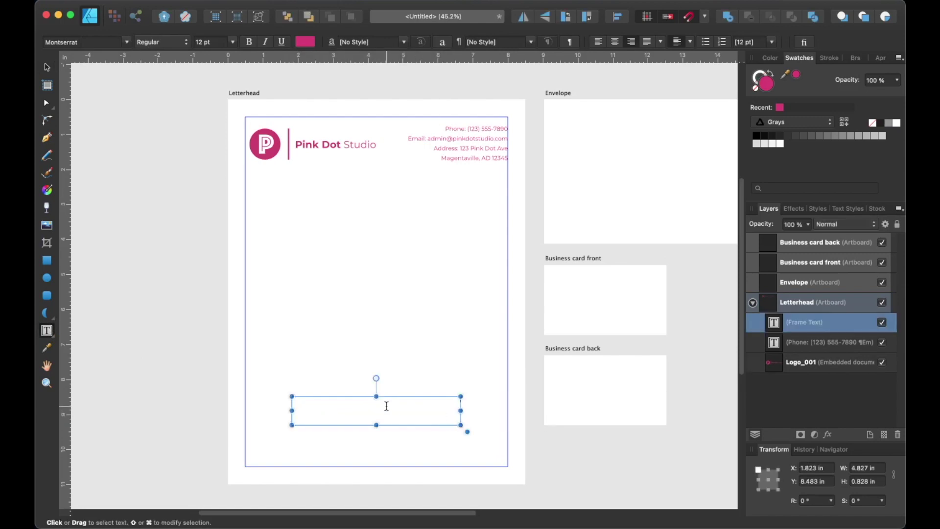
pyautogui.press('super+v')
# Step: Centre the website line within its frame and make it bold
pyautogui.press('super+a')
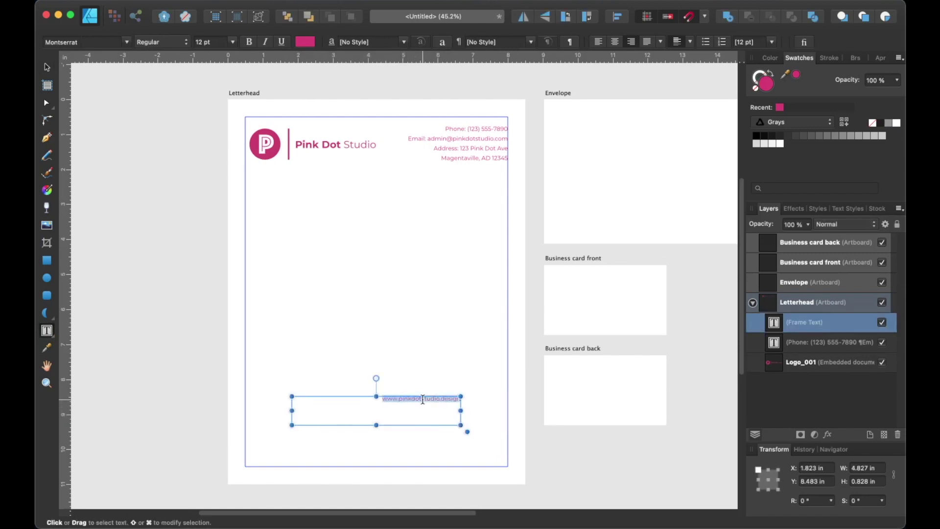
pyautogui.click(614, 42)
pyautogui.click(249, 42)
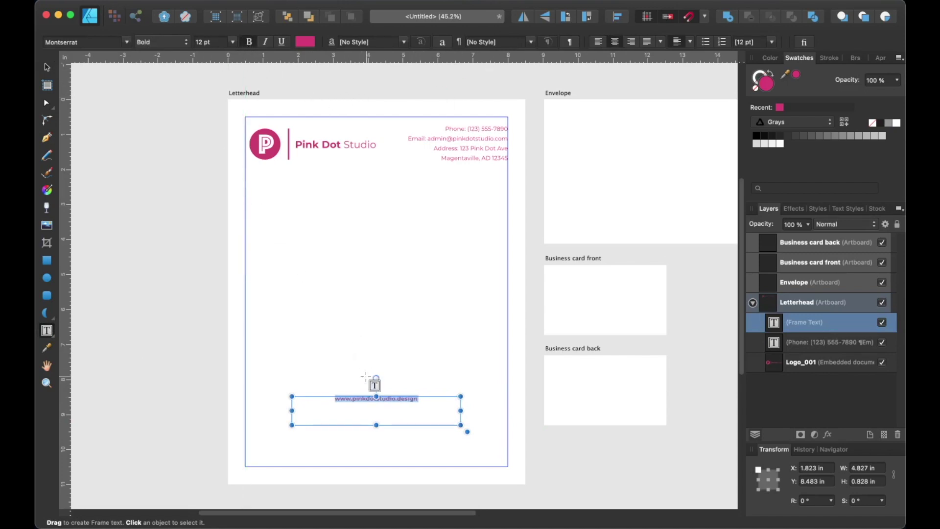
# Step: Move the website frame down to the letterhead's bottom margin and reduce its height to about 0.31 in
pyautogui.moveTo(376, 395); pyautogui.dragTo(390, 445)
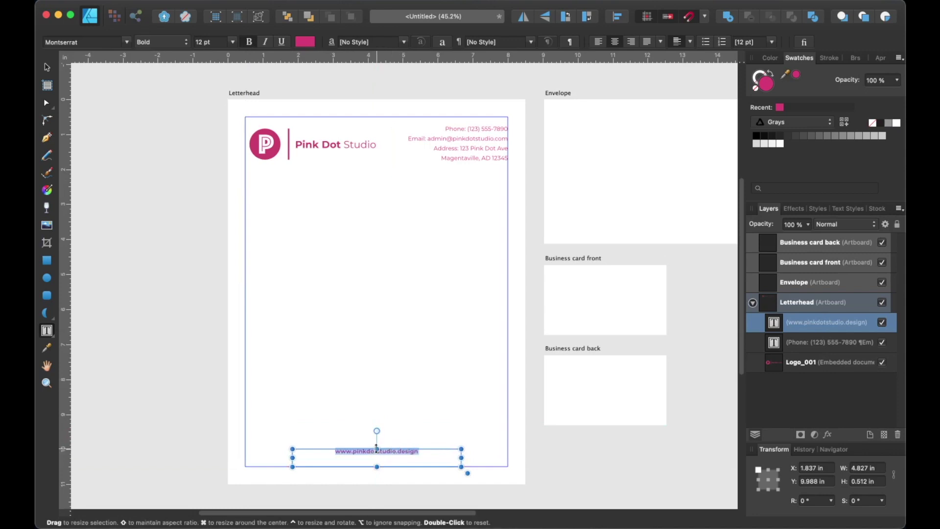
pyautogui.moveTo(377, 451); pyautogui.dragTo(376, 458)
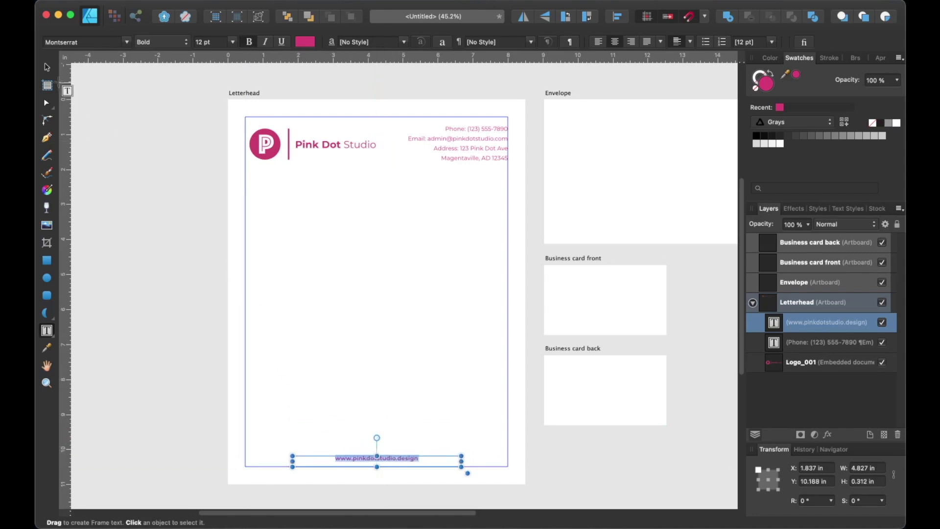
pyautogui.click(47, 67)
pyautogui.click(130, 96)
# Step: Hide the margin guides to preview the letterhead without them
pyautogui.hscroll(3, 488, 308)
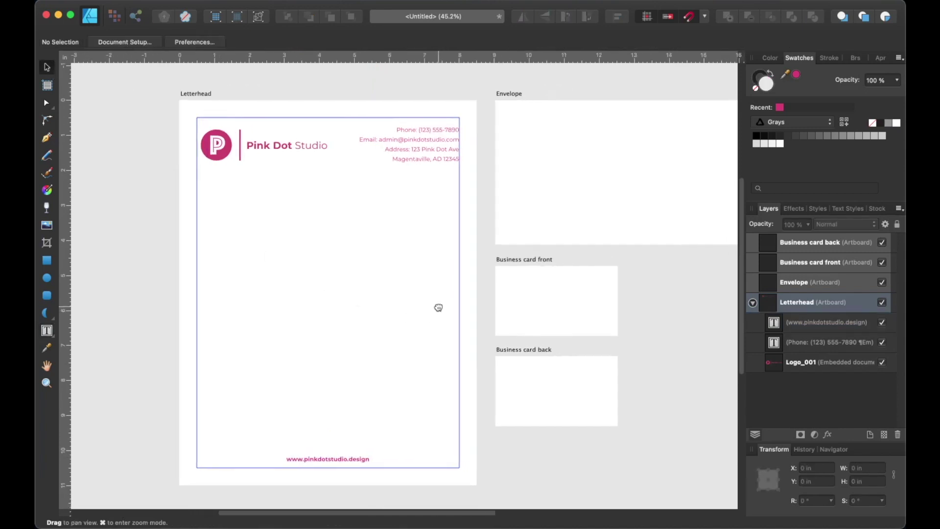
pyautogui.hscroll(5, 423, 283)
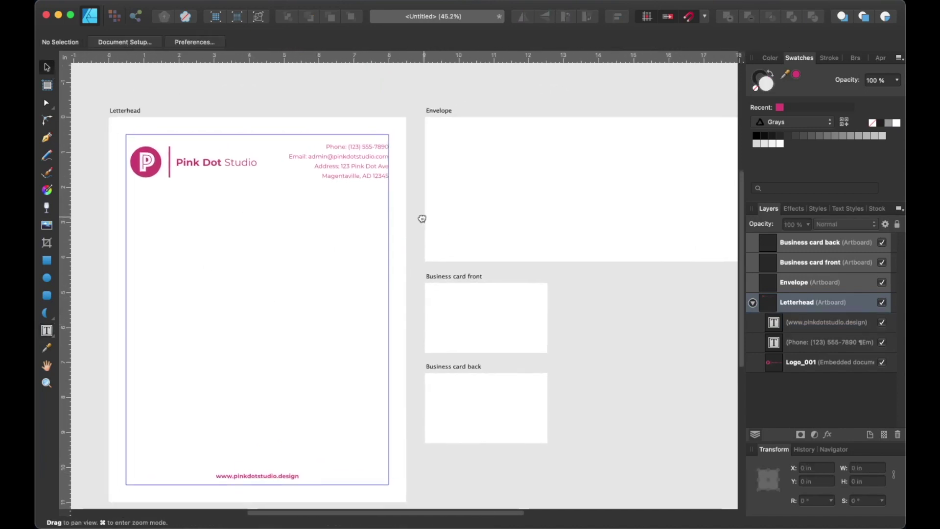
pyautogui.hscroll(-3, 386, 219)
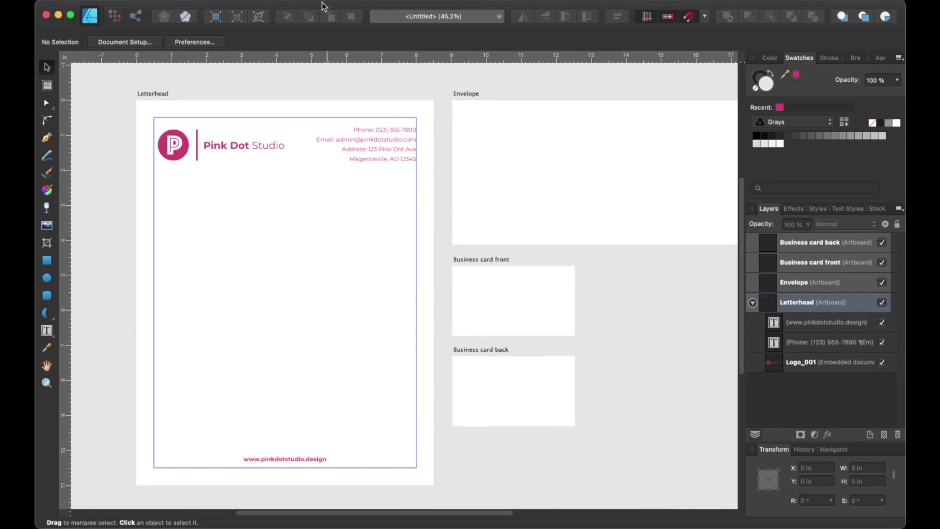
pyautogui.click(296, 1)
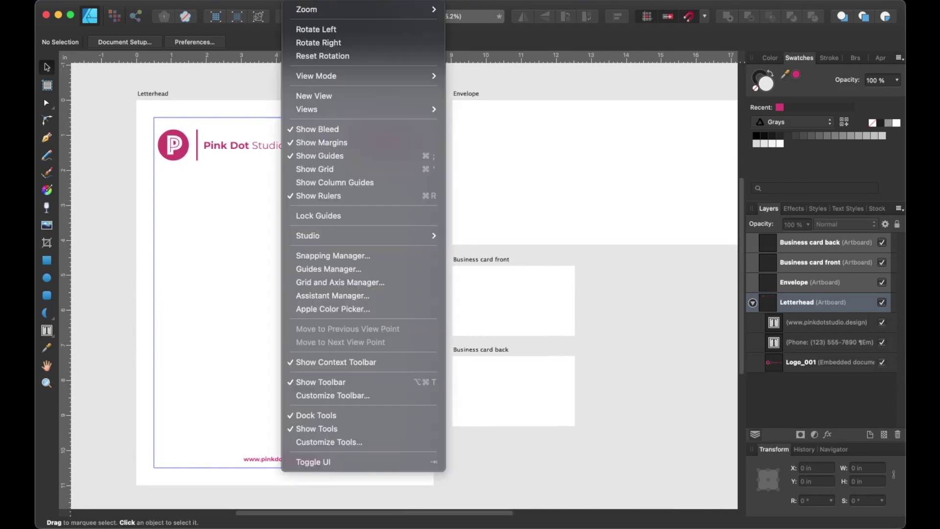
pyautogui.click(346, 146)
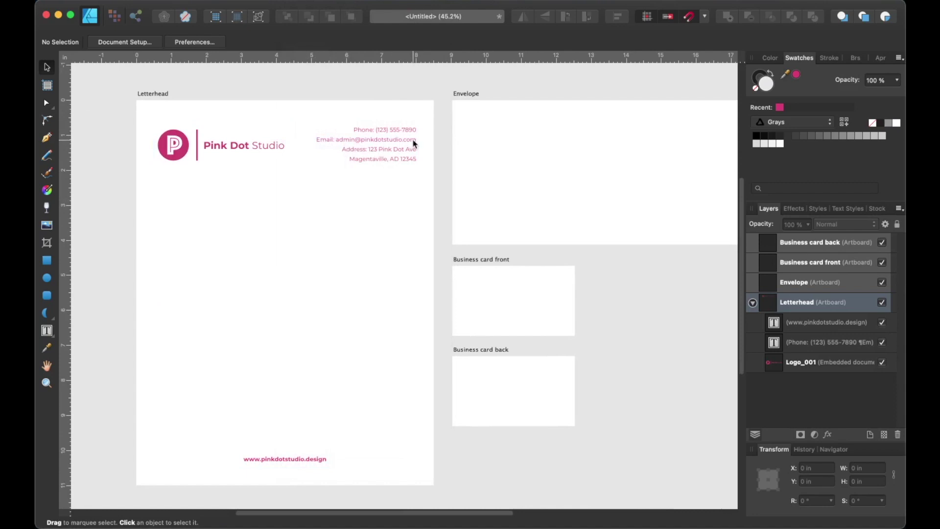
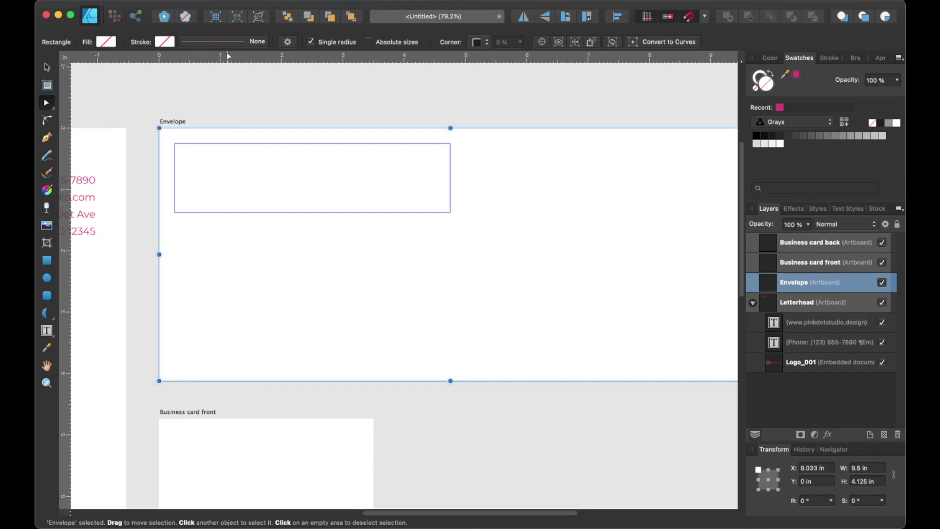
# Step: Place the file Logo_002 (no text) on the Envelope artboard, fitted against the left edge inside the upper-left margin area
pyautogui.click(154, 0)
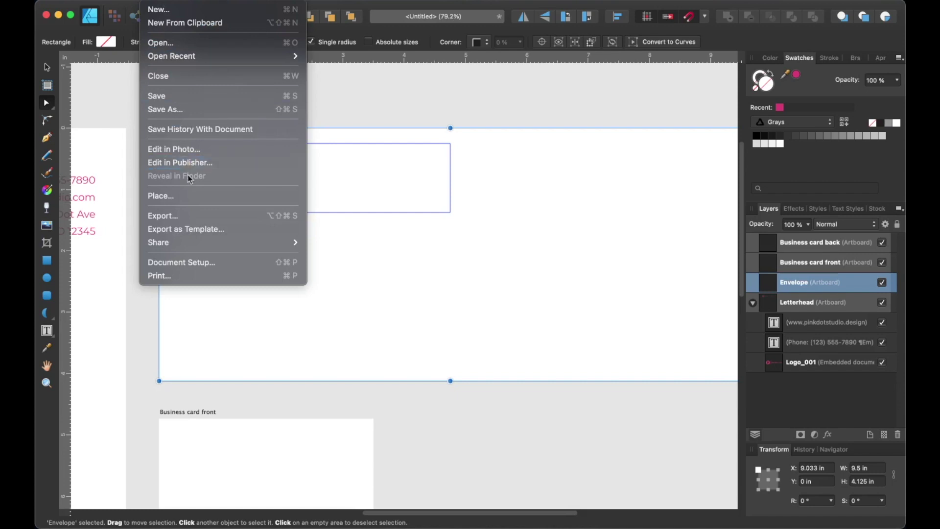
pyautogui.click(192, 196)
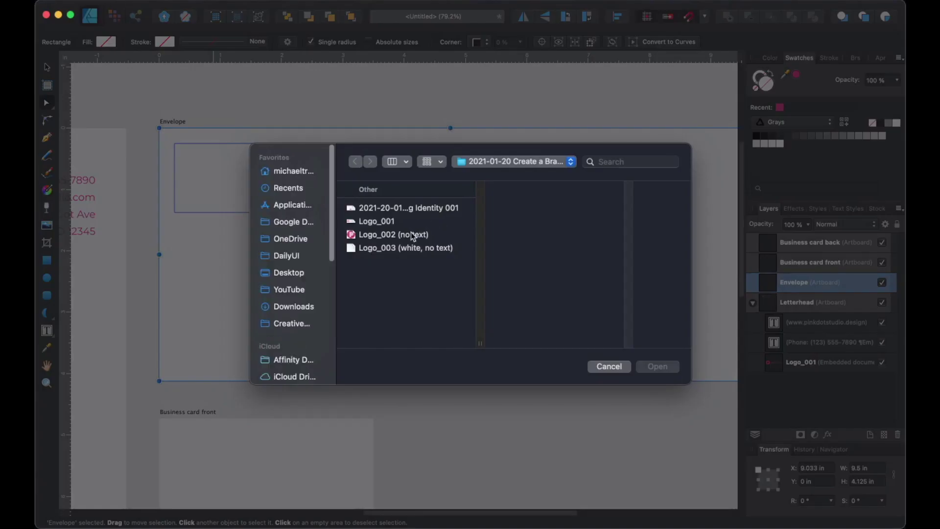
pyautogui.click(413, 236)
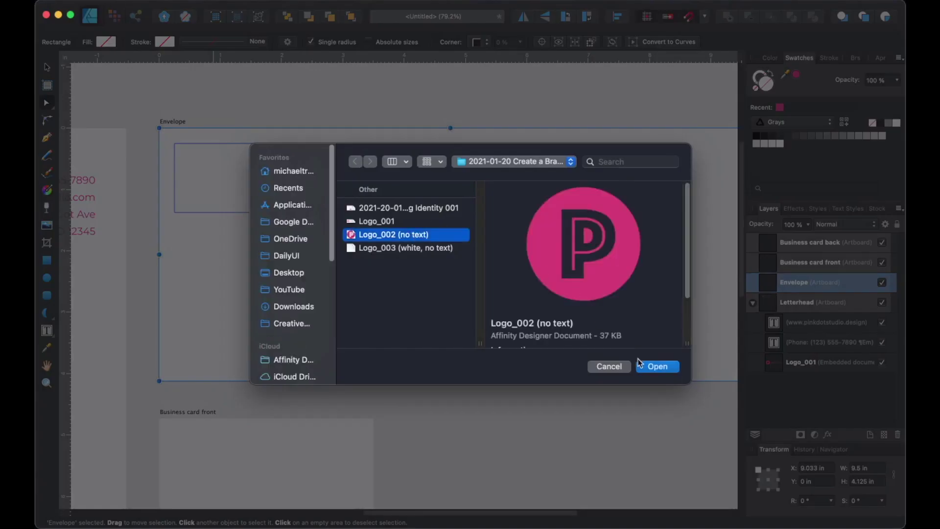
pyautogui.click(656, 367)
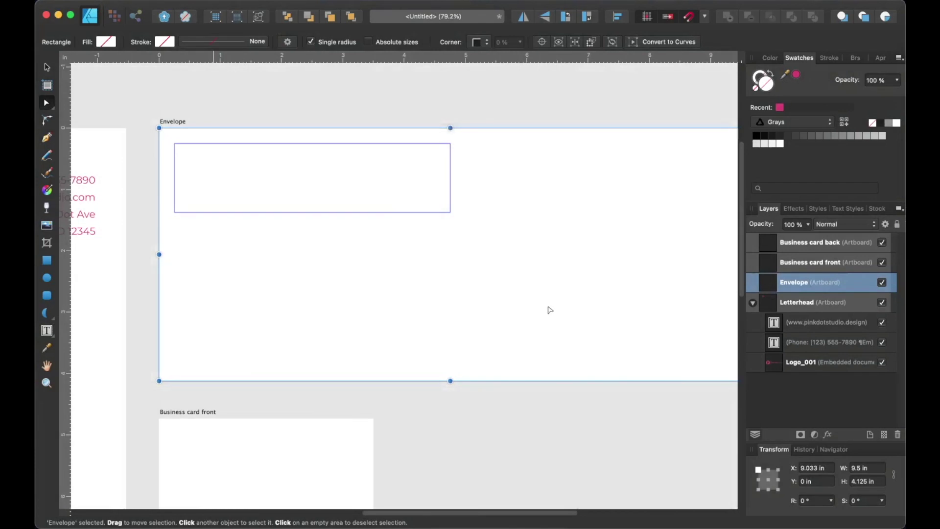
pyautogui.click(250, 169)
pyautogui.moveTo(312, 101); pyautogui.dragTo(225, 164)
pyautogui.click(289, 116)
pyautogui.moveTo(287, 116); pyautogui.dragTo(435, 116)
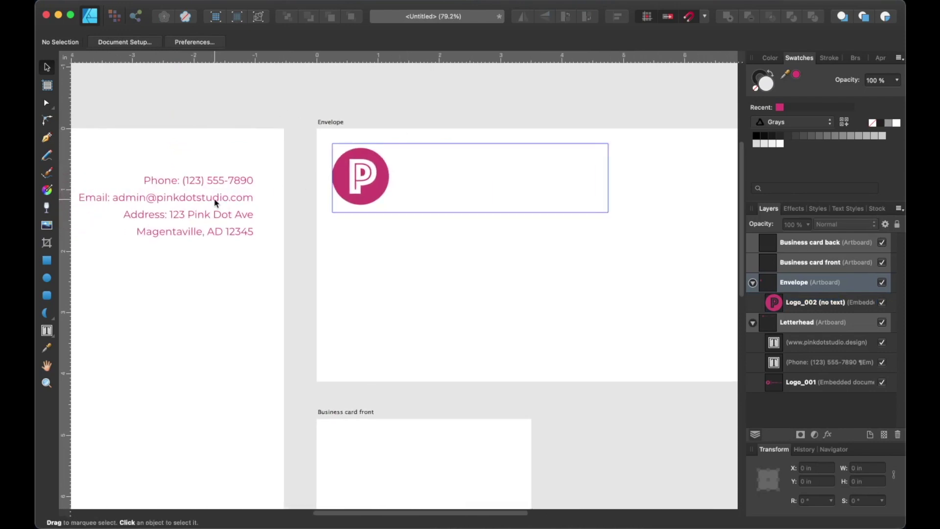
# Step: Copy the two address lines from the letterhead's contact text
pyautogui.moveTo(212, 203); pyautogui.dragTo(287, 200)
pyautogui.doubleClick(264, 212)
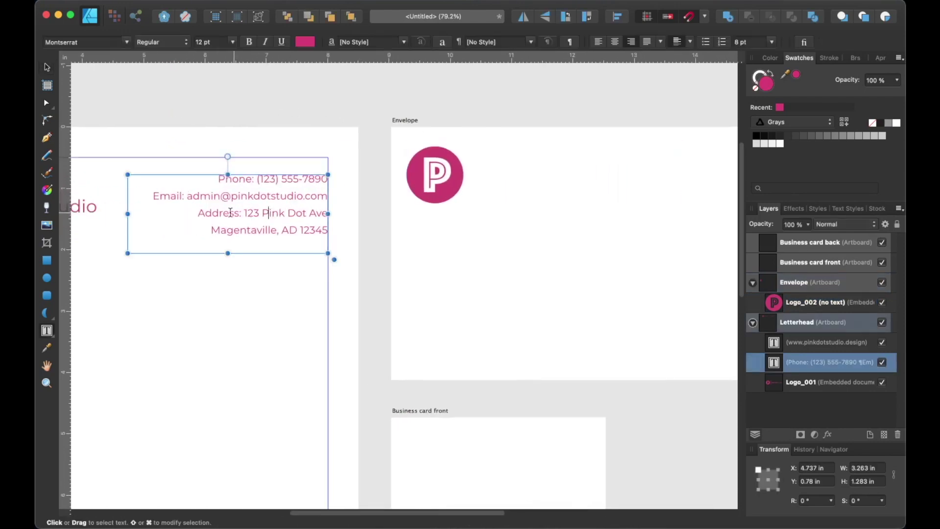
pyautogui.moveTo(192, 210); pyautogui.dragTo(324, 228)
pyautogui.press('super+c')
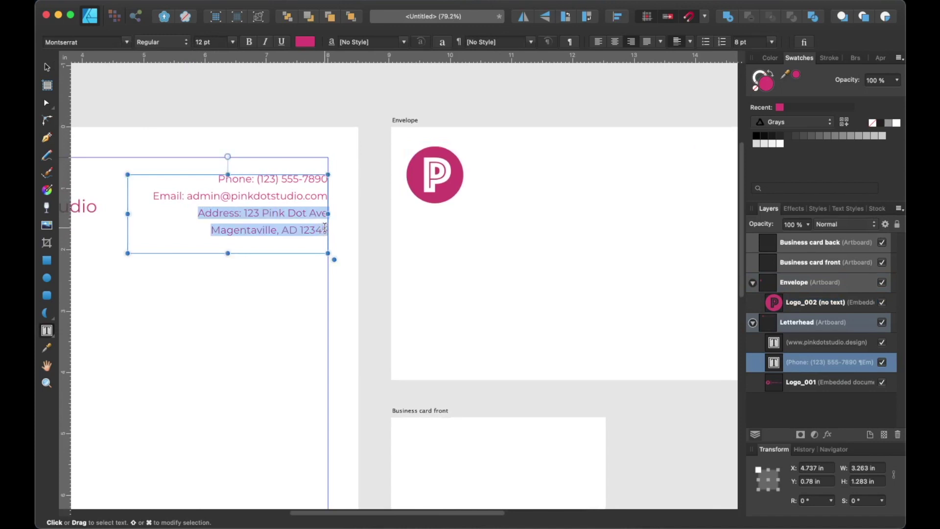
pyautogui.click(47, 70)
pyautogui.click(346, 110)
# Step: Create a text frame about 2.56 by 0.93 in beside the Envelope logo and paste the copied address lines into it
pyautogui.moveTo(465, 106); pyautogui.dragTo(277, 105)
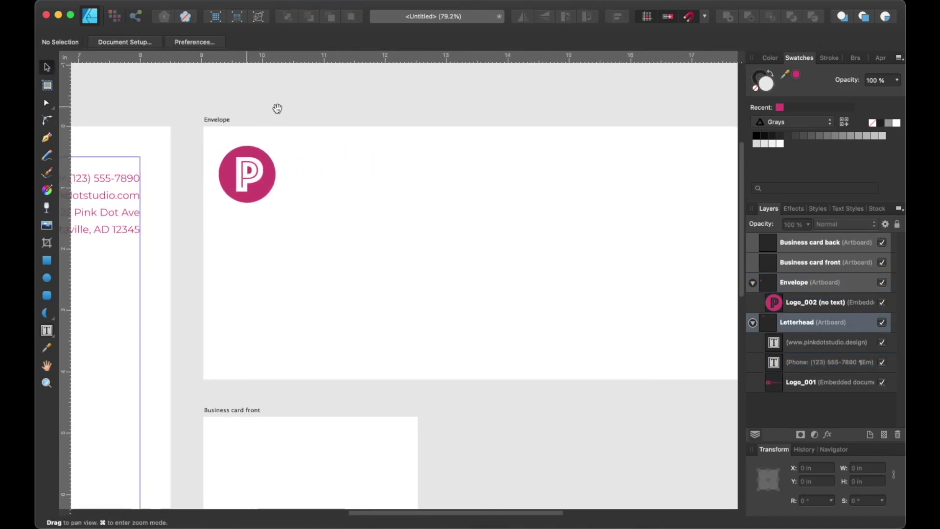
pyautogui.click(47, 330)
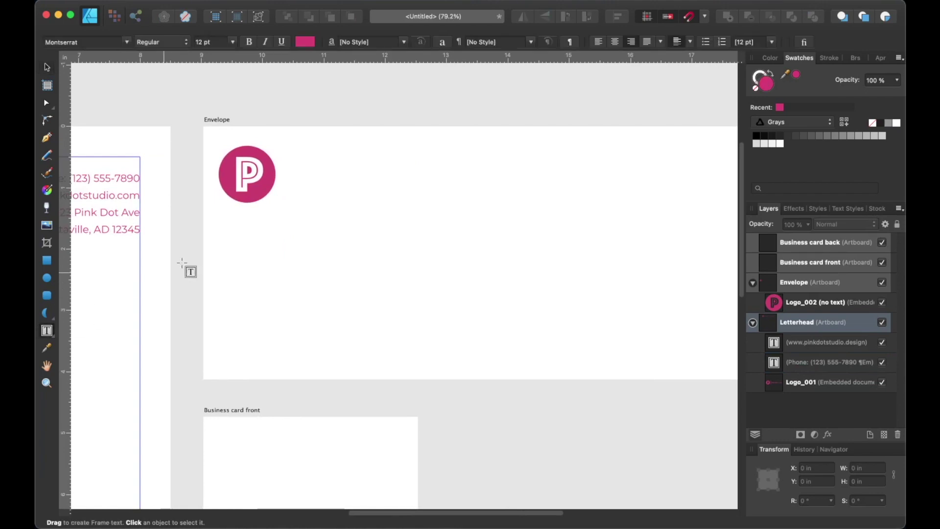
pyautogui.rightClick(312, 191)
pyautogui.click(311, 181)
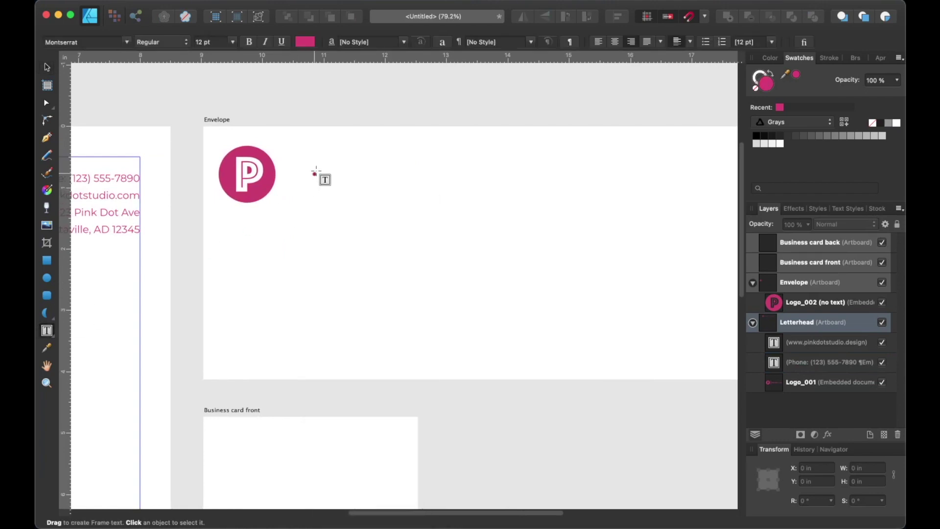
pyautogui.moveTo(297, 146); pyautogui.dragTo(455, 202)
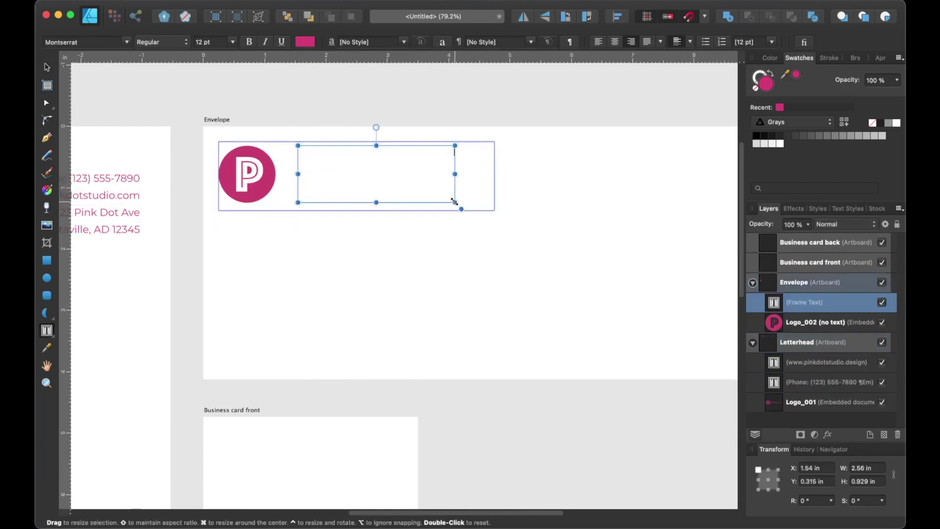
pyautogui.press('super+v')
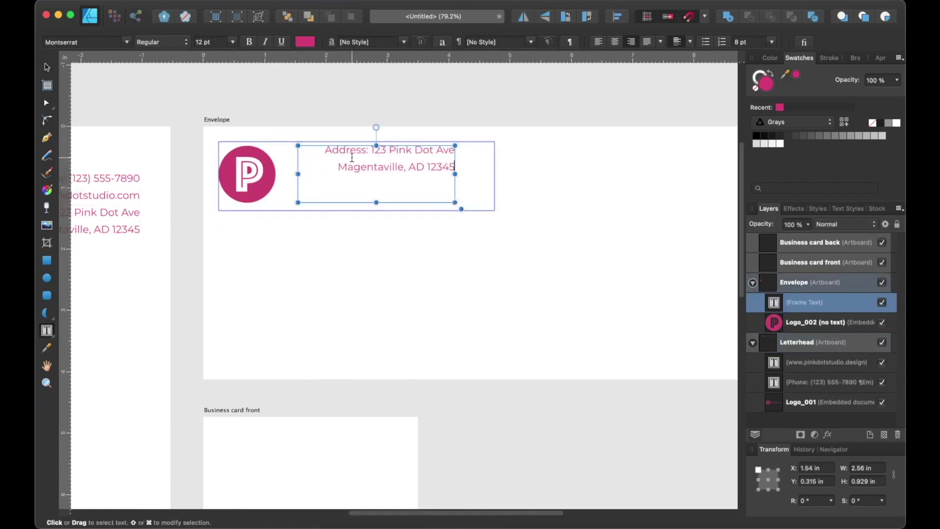
# Step: Add the line "Pink Dot Studio" above the address in the envelope's text frame
pyautogui.press('Escape')
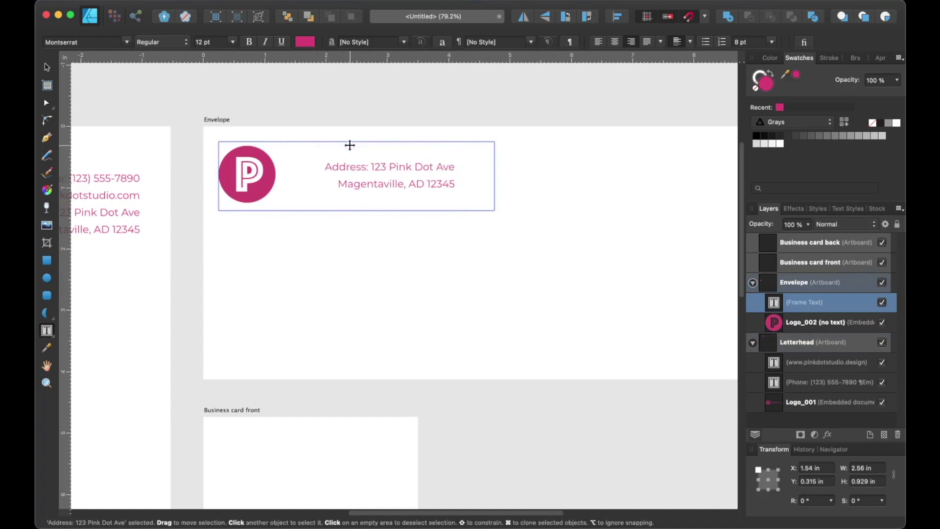
pyautogui.write('pink')
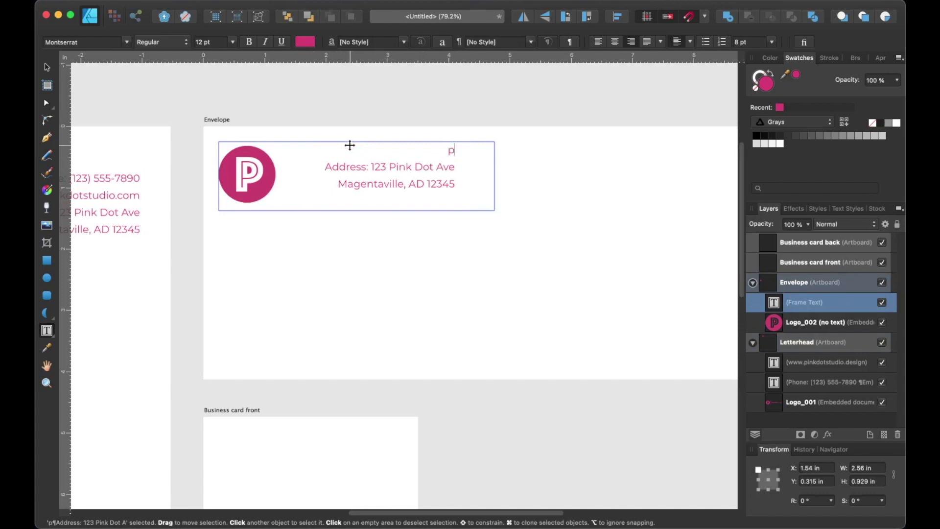
pyautogui.press('BackSpace')
pyautogui.press('BackSpace')
pyautogui.press('BackSpace')
pyautogui.press('BackSpace')
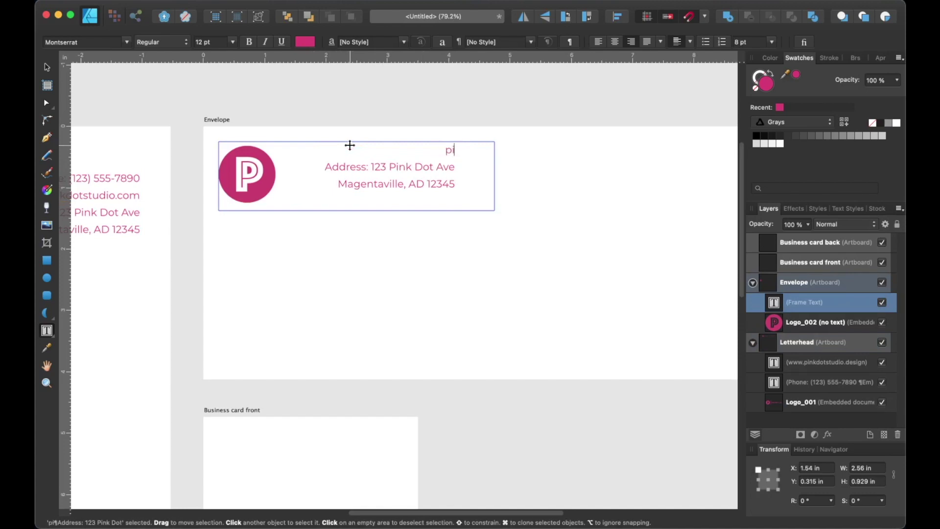
pyautogui.write('Pink Do')
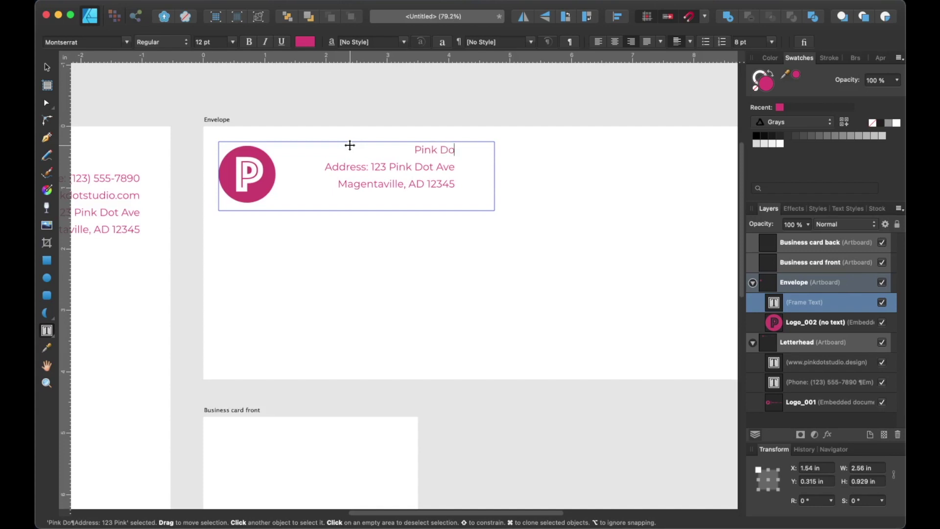
pyautogui.write('t Studio')
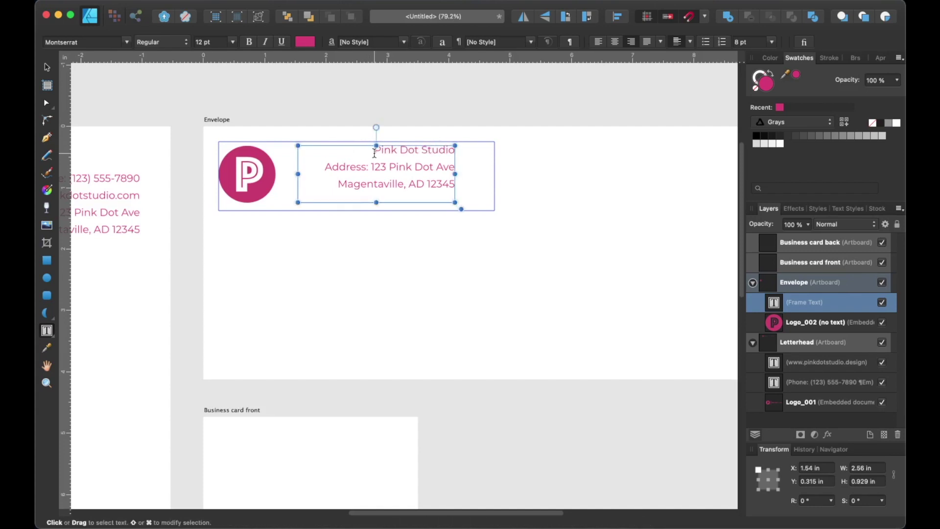
# Step: Make "Pink Dot" bold and left-align all three lines of the envelope's return address
pyautogui.moveTo(374, 151); pyautogui.dragTo(418, 151)
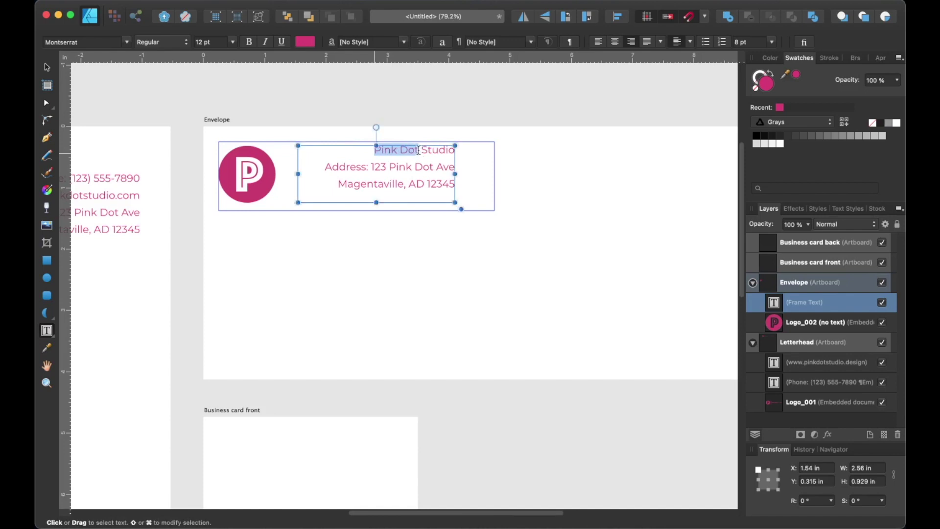
pyautogui.press('super+b')
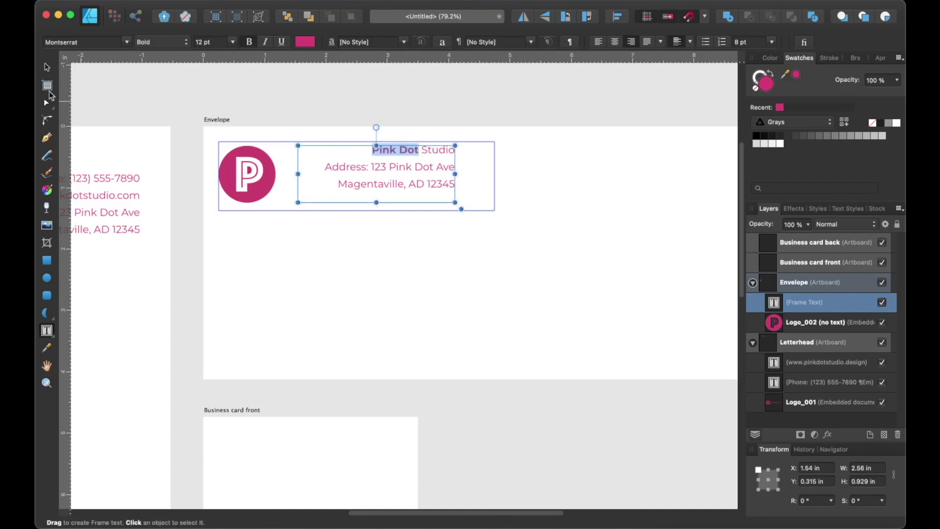
pyautogui.moveTo(365, 151); pyautogui.dragTo(480, 174)
pyautogui.click(599, 41)
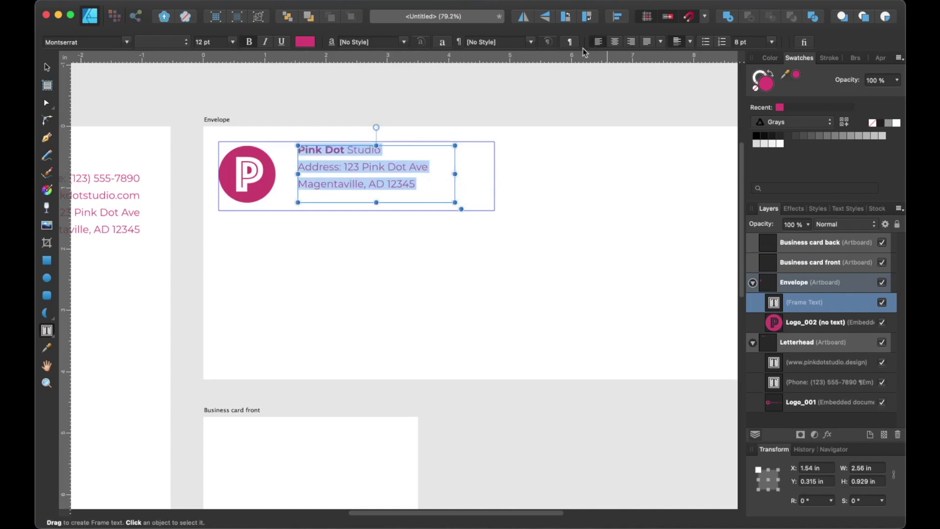
pyautogui.click(47, 71)
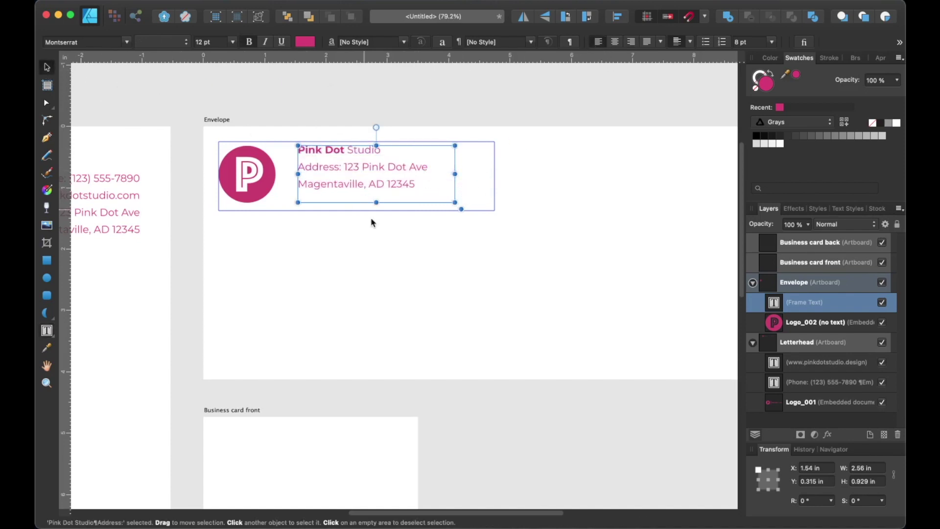
# Step: Move the return address frame down slightly to about 0.41 in from the Envelope's top edge
pyautogui.click(388, 247)
pyautogui.scroll(-2, 388, 247)
pyautogui.scroll(-1, 388, 246)
pyautogui.moveTo(365, 255); pyautogui.dragTo(415, 274)
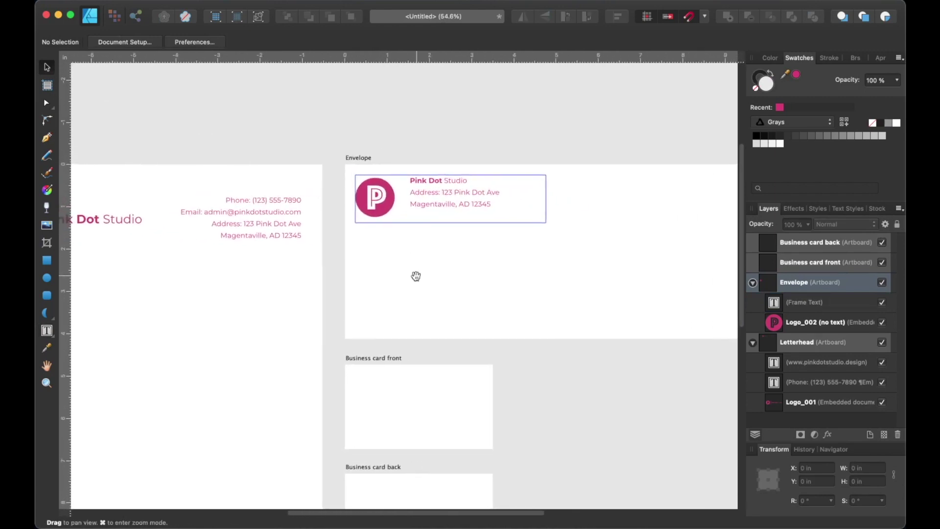
pyautogui.click(458, 197)
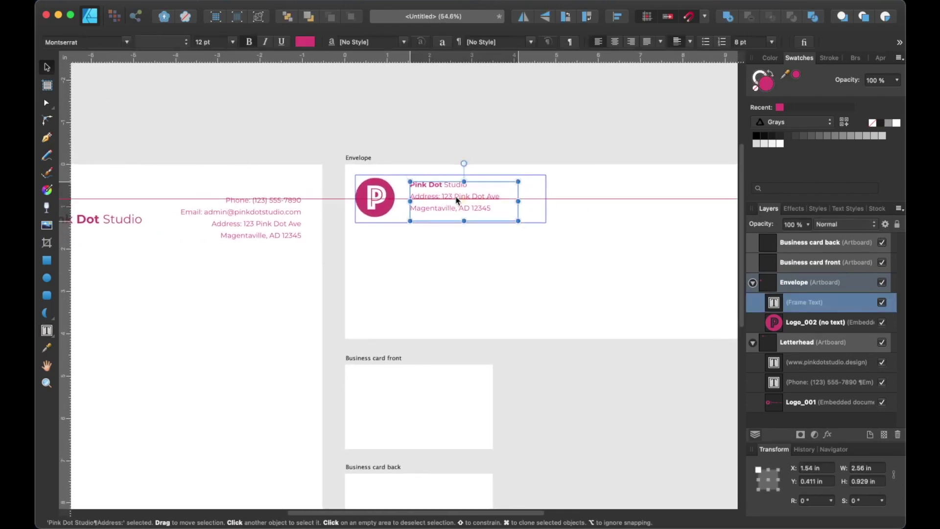
pyautogui.click(436, 154)
# Step: Draw a vertical Pen line about 0.93 in tall between the envelope's logo and return address, matching the logo's height
pyautogui.moveTo(318, 218); pyautogui.dragTo(507, 208)
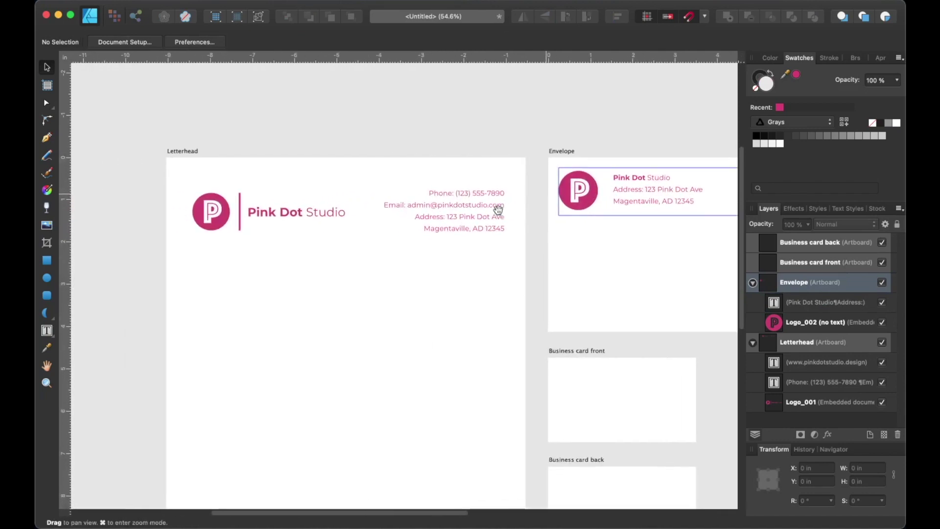
pyautogui.hscroll(1, 588, 215)
pyautogui.moveTo(589, 216); pyautogui.dragTo(428, 244)
pyautogui.scroll(5, 534, 223)
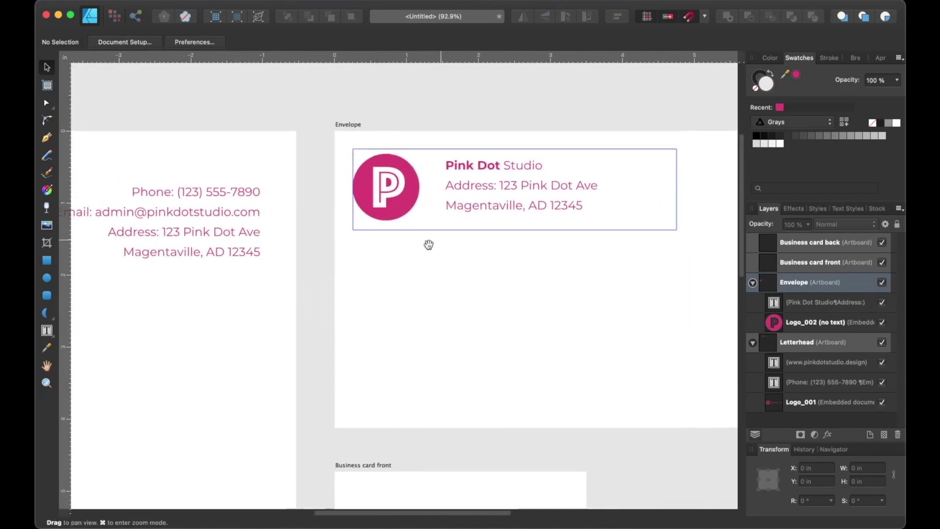
pyautogui.press('p')
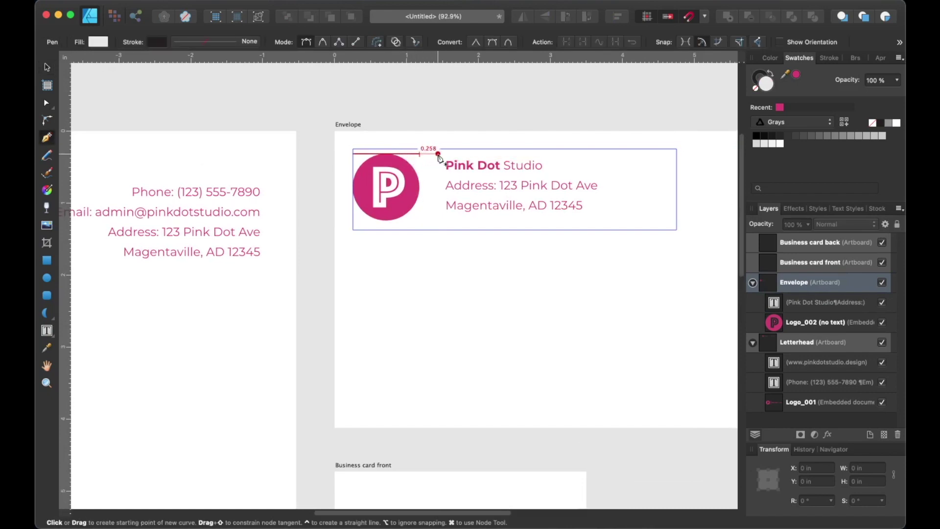
pyautogui.moveTo(432, 154); pyautogui.dragTo(433, 182)
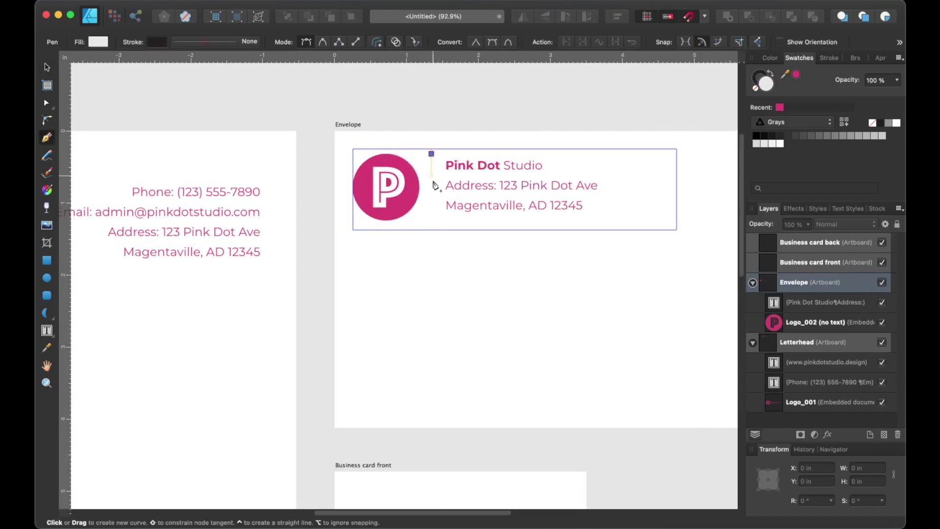
pyautogui.click(431, 221)
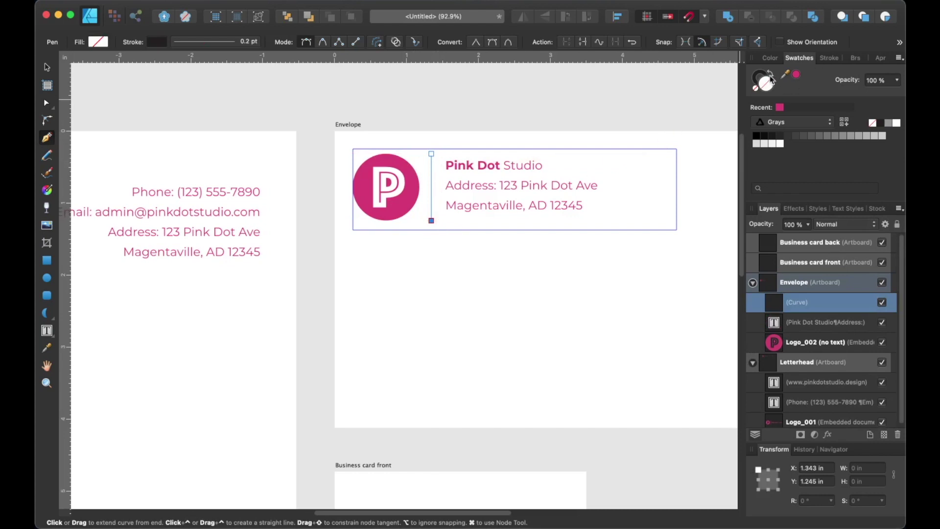
# Step: Give the envelope's divider line the recently used magenta stroke color and a 2 pt width
pyautogui.click(780, 108)
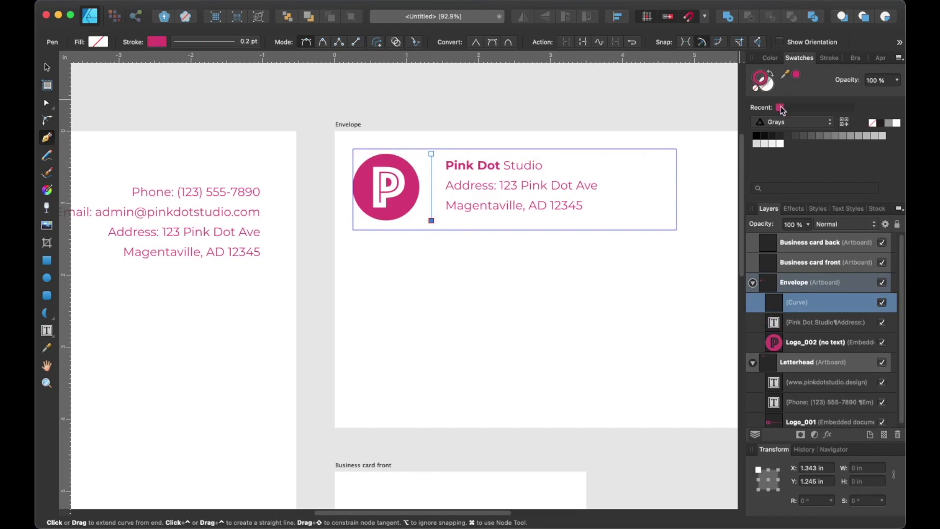
pyautogui.click(832, 57)
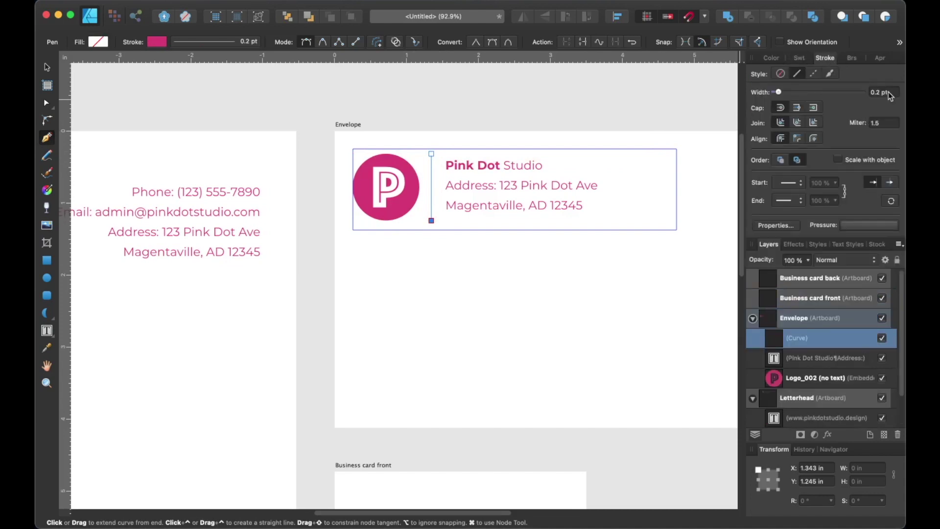
pyautogui.moveTo(890, 93); pyautogui.dragTo(868, 93)
pyautogui.write('2')
pyautogui.press('Return')
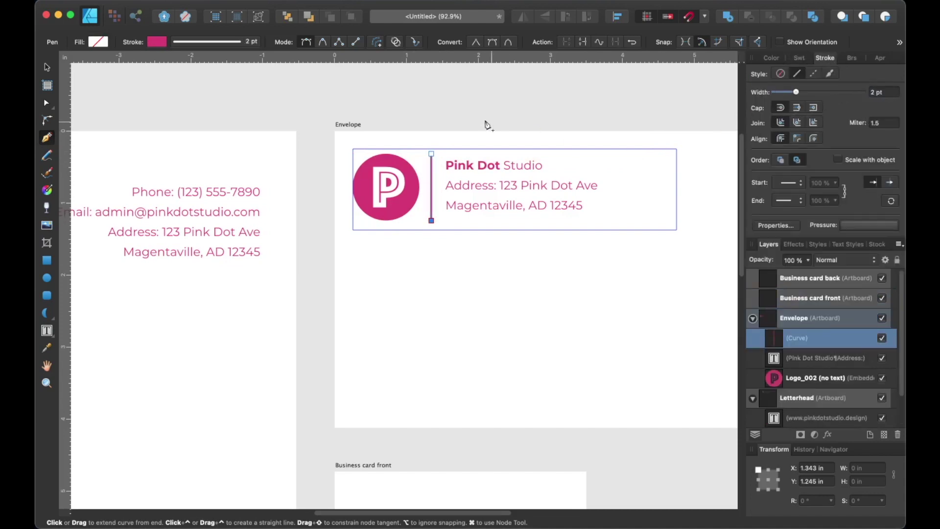
pyautogui.click(47, 67)
pyautogui.click(132, 102)
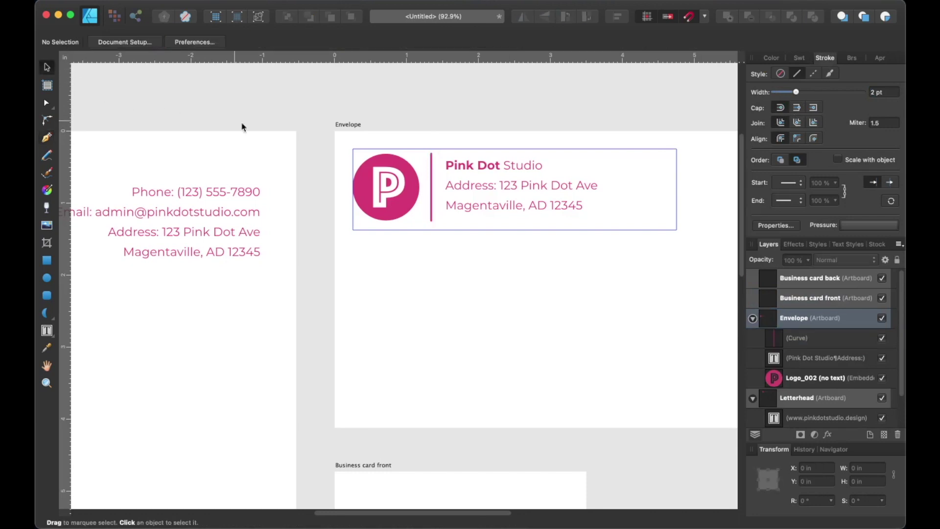
# Step: Change the envelope divider line's stroke ends to a butt cap
pyautogui.scroll(1, 449, 181)
pyautogui.scroll(4, 450, 180)
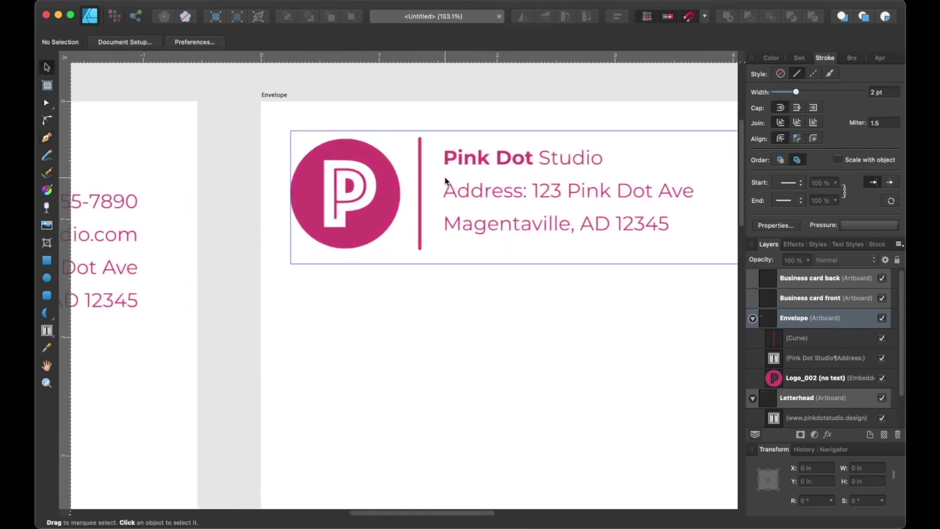
pyautogui.click(416, 158)
pyautogui.scroll(2, 416, 158)
pyautogui.scroll(1, 416, 158)
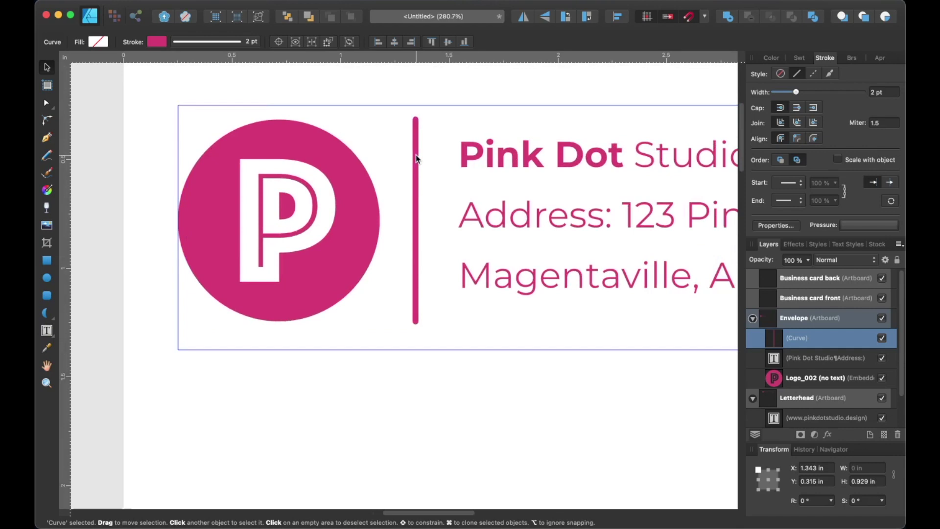
pyautogui.click(416, 159)
pyautogui.click(797, 108)
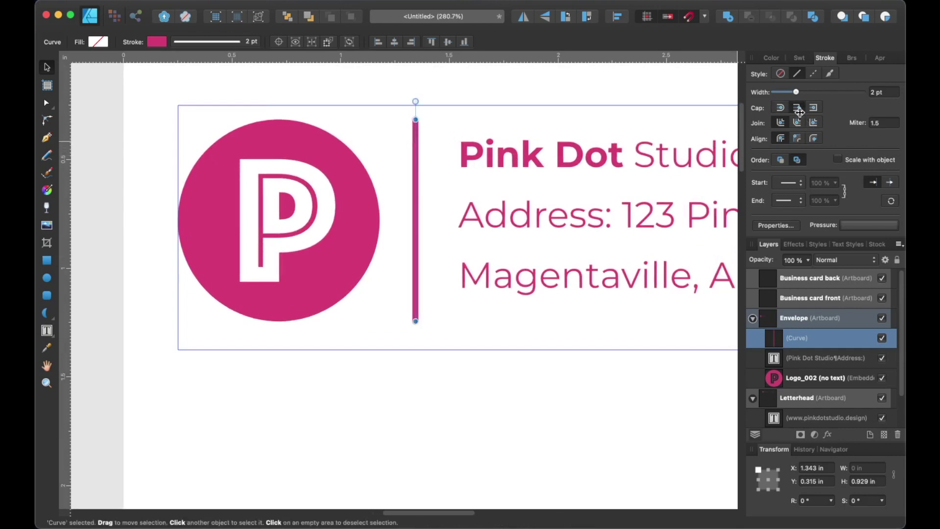
pyautogui.click(441, 267)
# Step: Copy the Logo_001 from the Letterhead onto the Business card front artboard
pyautogui.scroll(-8, 414, 247)
pyautogui.moveTo(354, 352); pyautogui.dragTo(328, 303)
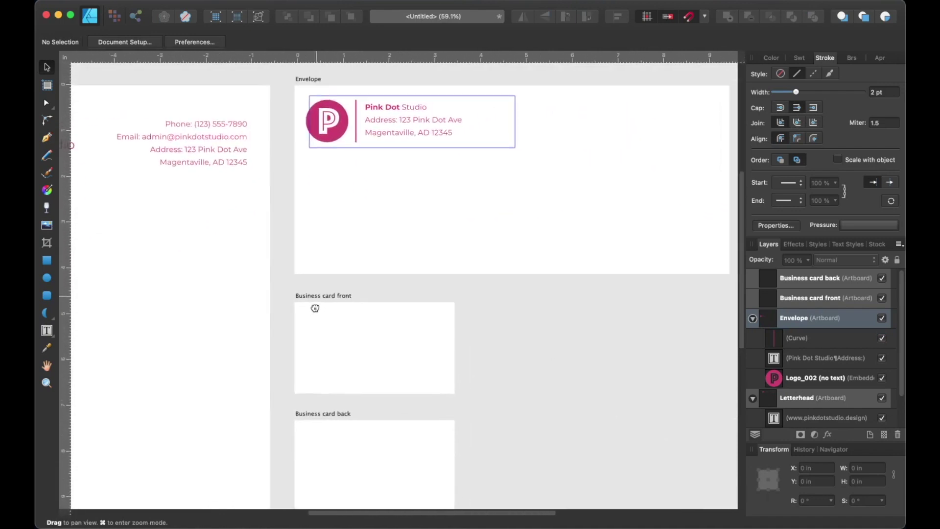
pyautogui.scroll(-3, 346, 294)
pyautogui.moveTo(401, 325); pyautogui.dragTo(507, 300)
pyautogui.press('space')
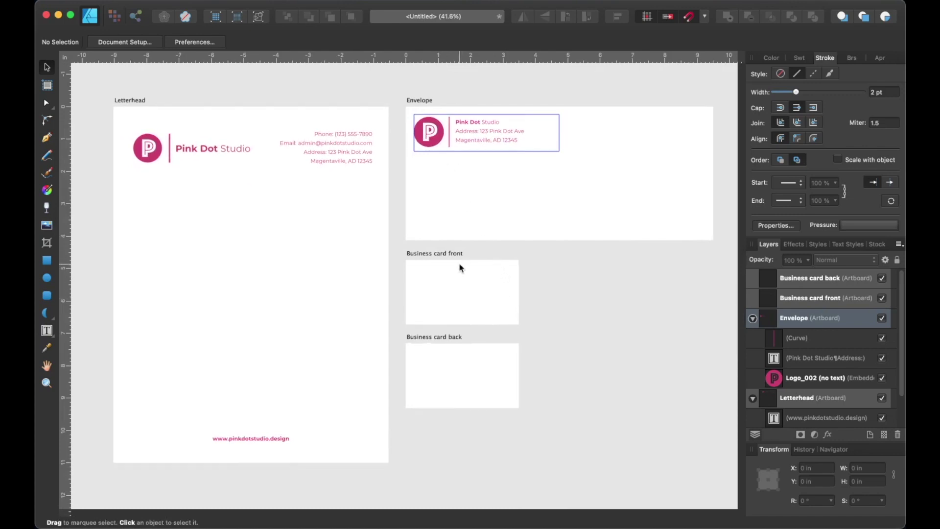
pyautogui.click(175, 155)
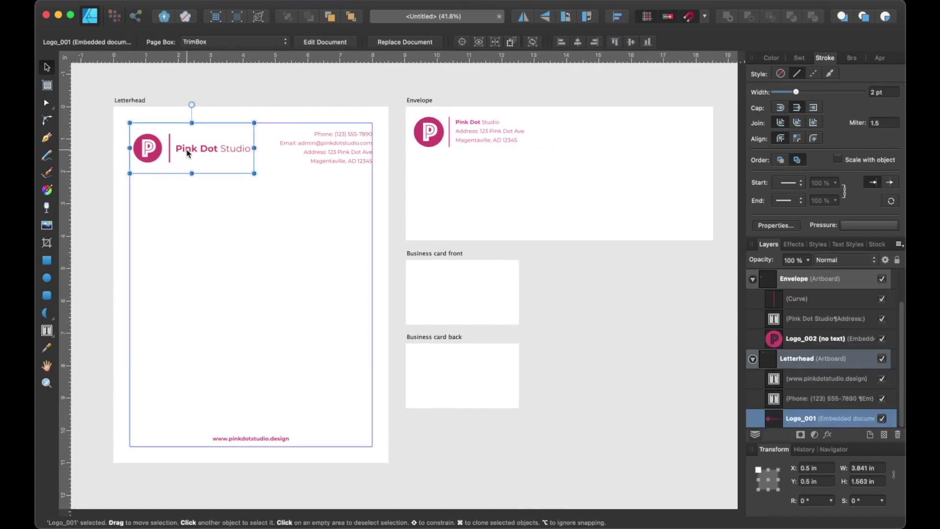
pyautogui.moveTo(188, 151); pyautogui.dragTo(462, 296)
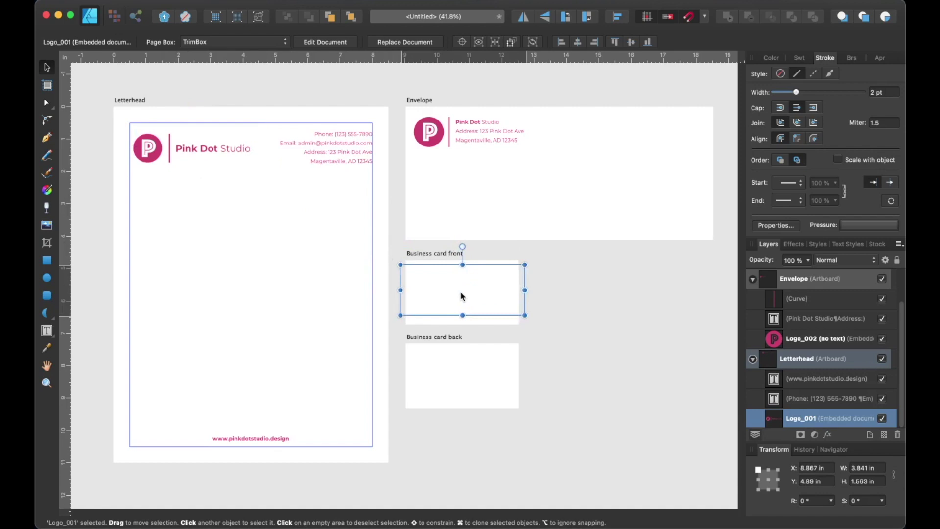
pyautogui.moveTo(460, 296); pyautogui.dragTo(468, 300)
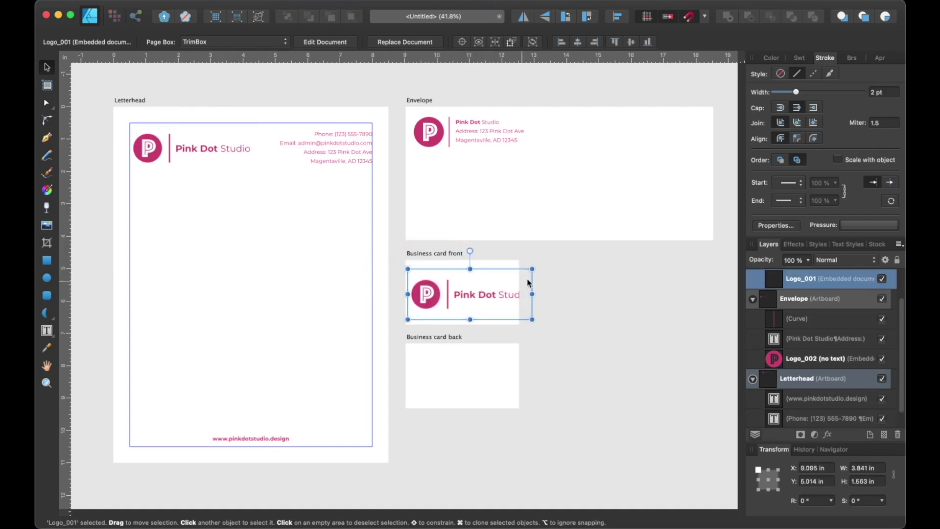
# Step: Scale the business card logo down to about 1.87 by 0.76 in and move it to the card's upper-left area
pyautogui.moveTo(534, 268); pyautogui.dragTo(469, 292)
pyautogui.scroll(5, 470, 294)
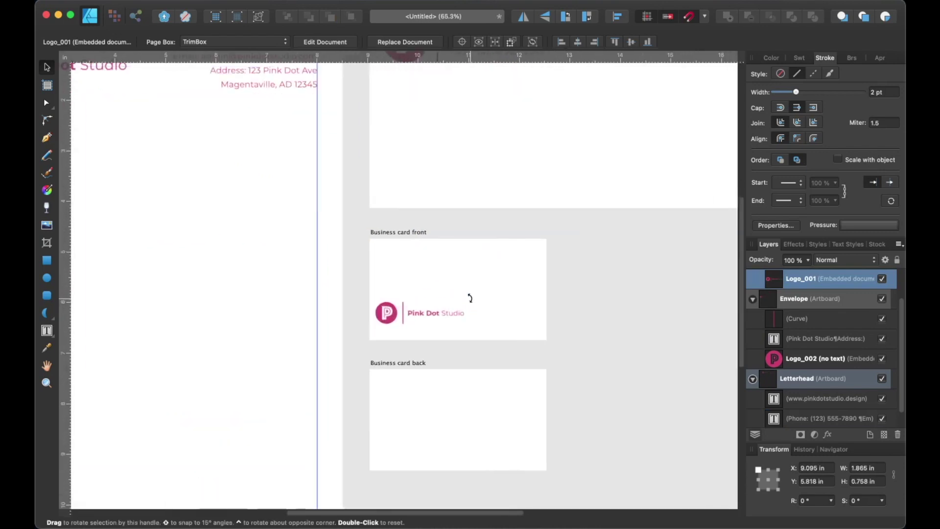
pyautogui.moveTo(416, 320); pyautogui.dragTo(426, 262)
pyautogui.click(339, 284)
pyautogui.scroll(3, 338, 283)
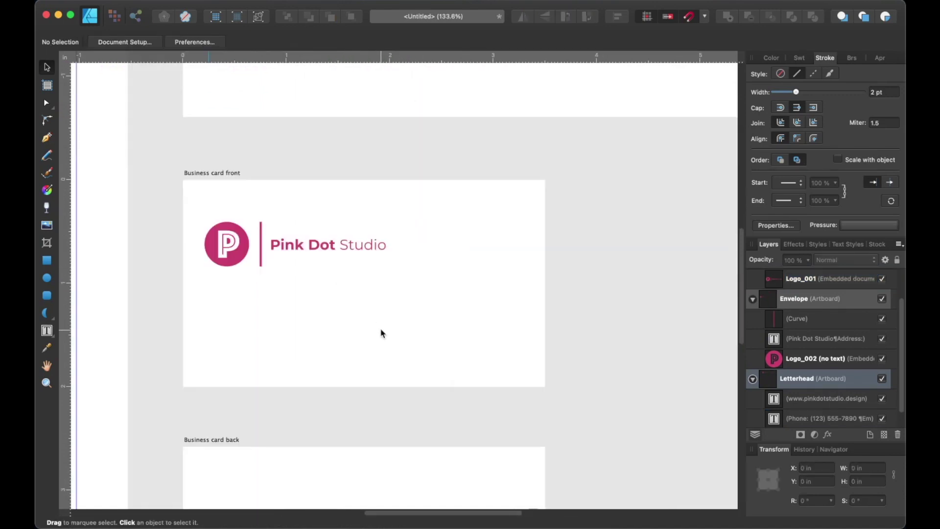
# Step: Move the business card front logo into the upper-left corner of the margin guides, at 0.125 in from both edges
pyautogui.click(753, 300)
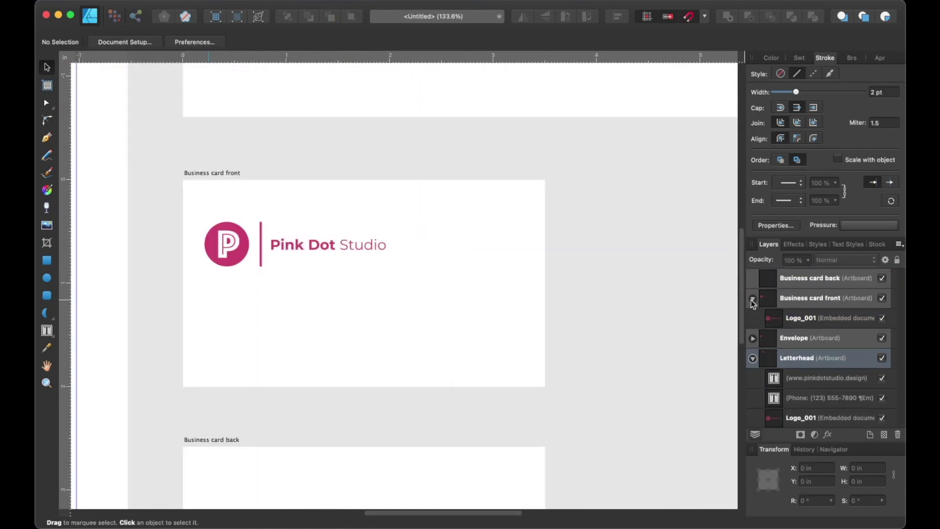
pyautogui.click(770, 304)
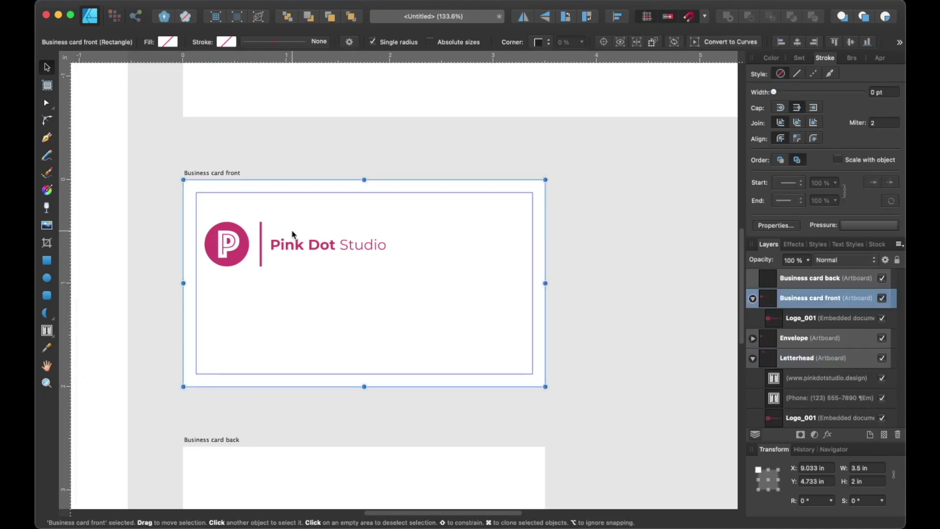
pyautogui.click(237, 247)
pyautogui.moveTo(236, 245); pyautogui.dragTo(234, 233)
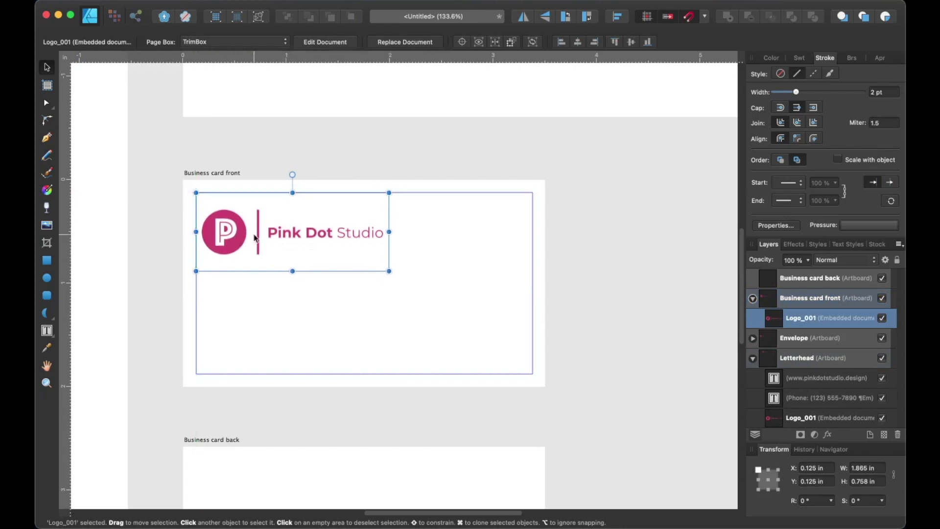
pyautogui.click(428, 269)
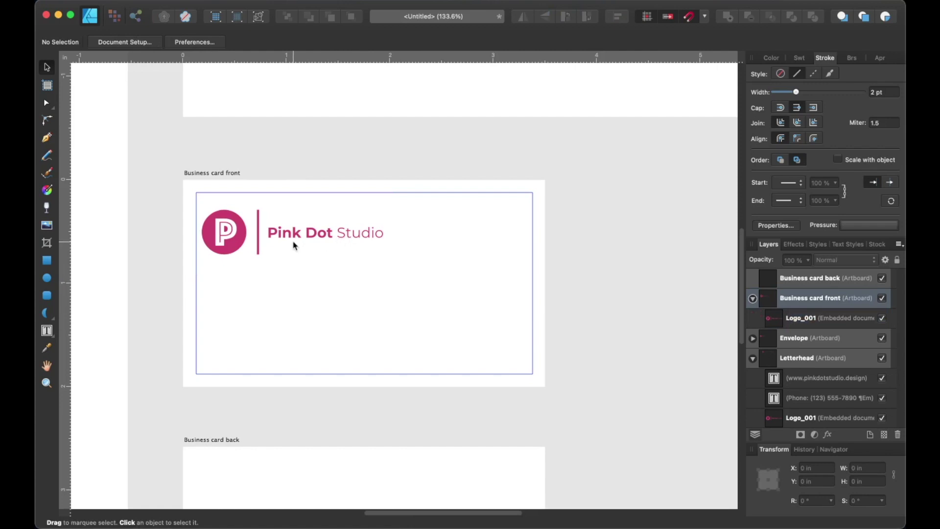
# Step: Add a text frame about 1.09 by 0.4 in below the card's logo text, containing the cardholder's full name and the title President
pyautogui.scroll(-3, 390, 352)
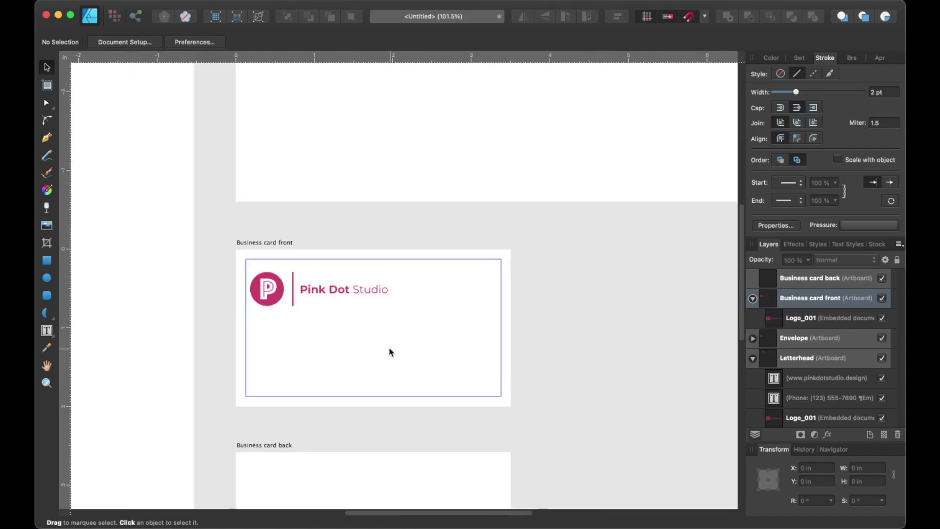
pyautogui.click(46, 331)
pyautogui.scroll(3, 324, 354)
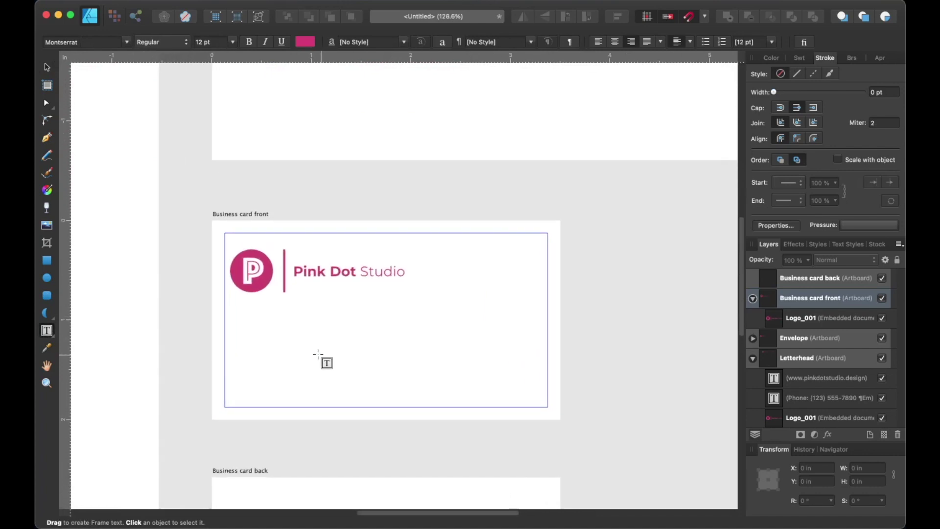
pyautogui.moveTo(339, 308); pyautogui.dragTo(448, 348)
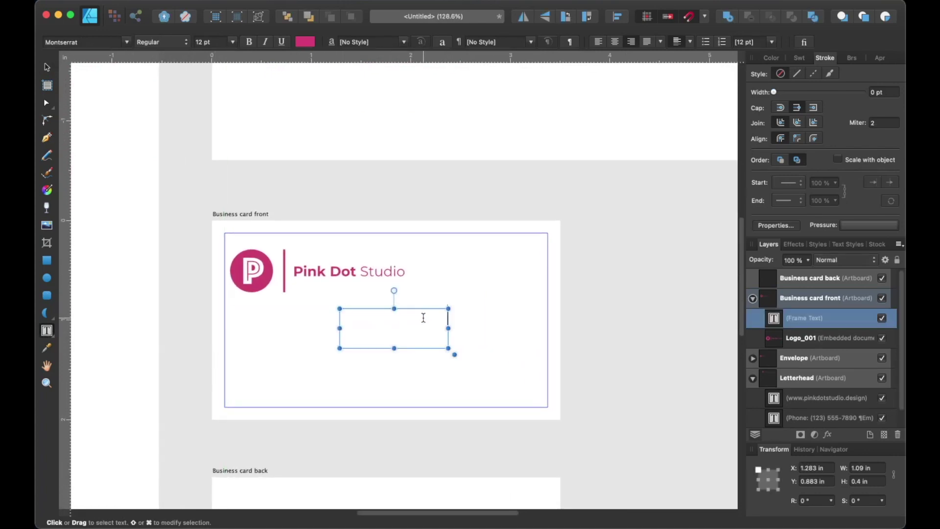
pyautogui.moveTo(416, 306); pyautogui.dragTo(410, 298)
pyautogui.click(415, 307)
pyautogui.write('Jane')
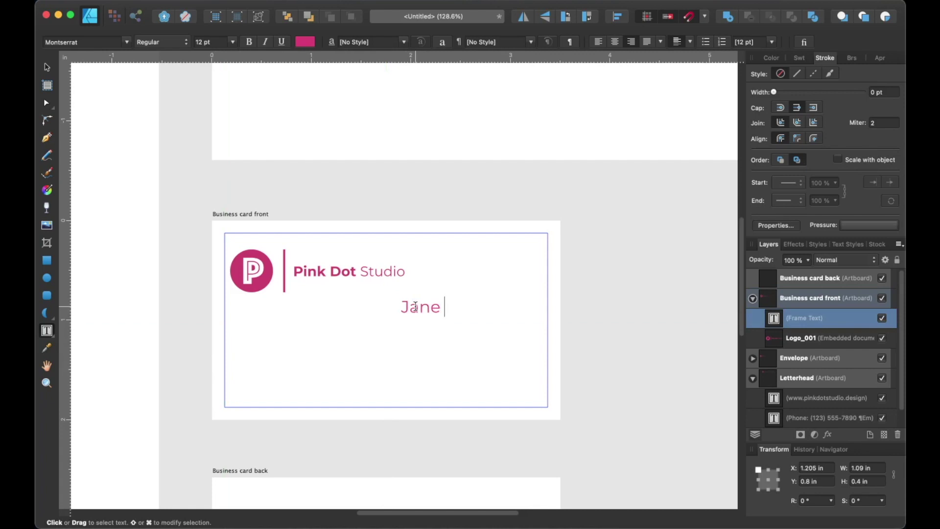
pyautogui.write(' Doe')
pyautogui.write('Prese')
pyautogui.press('BackSpace')
pyautogui.write('od')
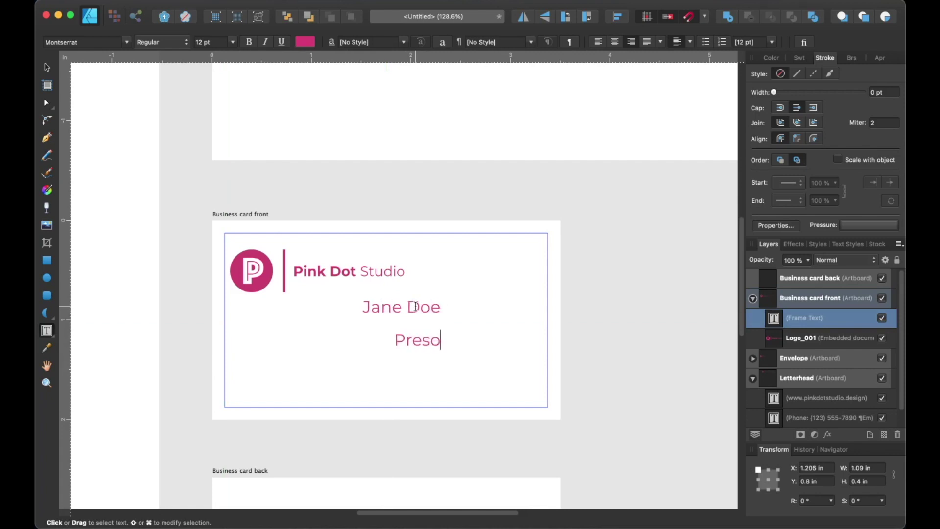
pyautogui.press('BackSpace')
pyautogui.press('BackSpace')
pyautogui.write('ident')
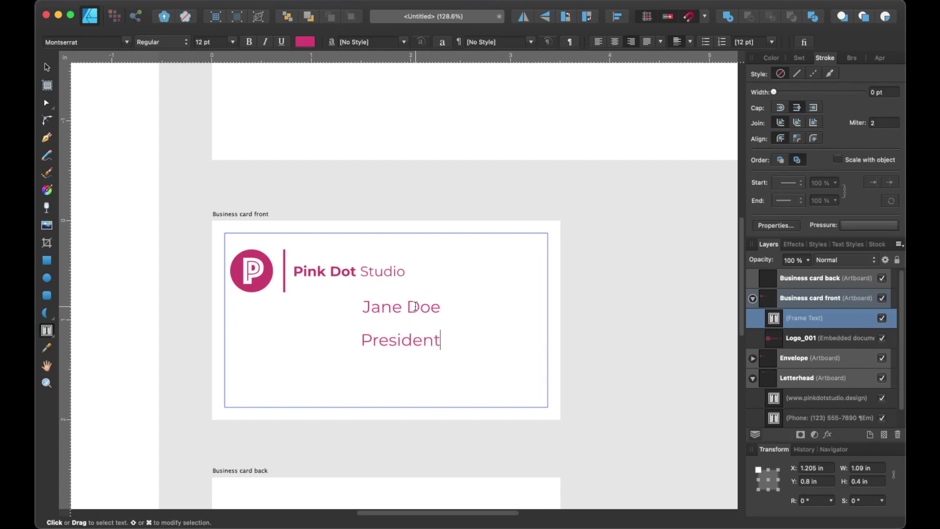
# Step: Set the paragraph spacing of the name and title text to 6 pt and make the name line bold
pyautogui.moveTo(361, 309); pyautogui.dragTo(464, 346)
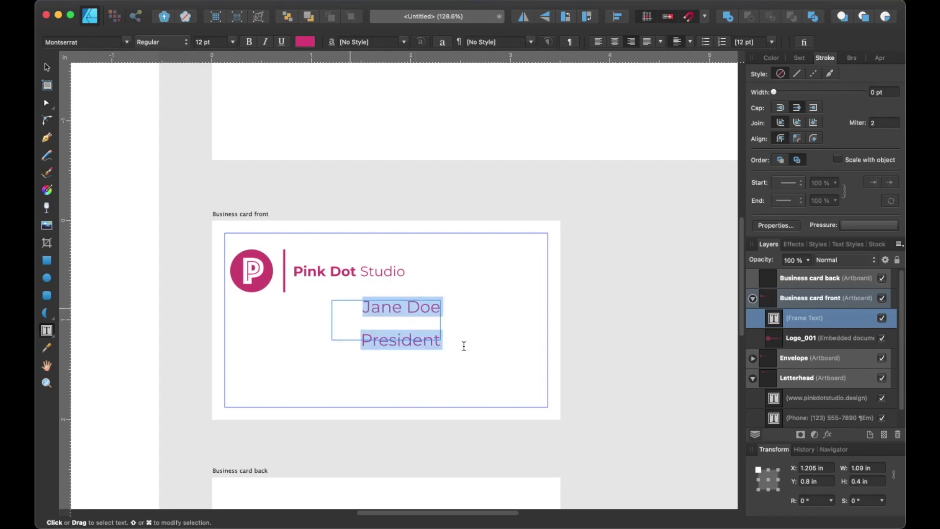
pyautogui.click(772, 42)
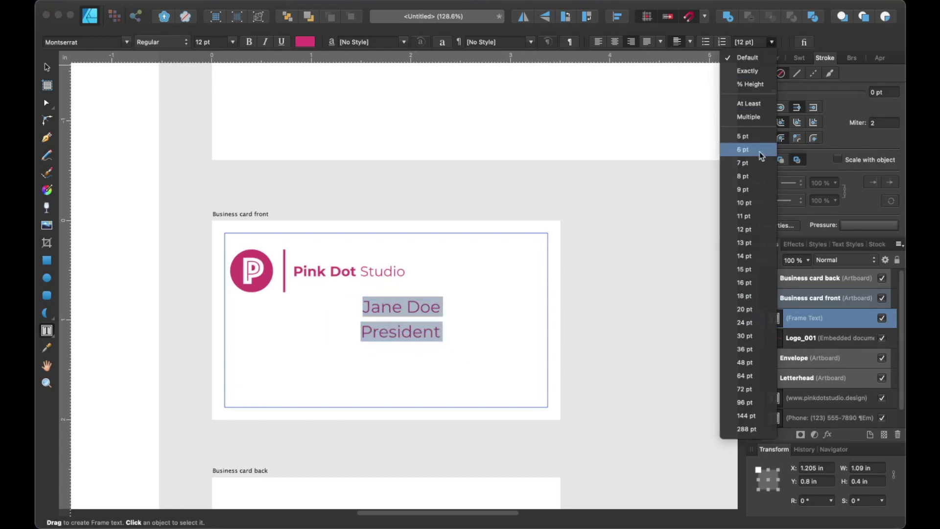
pyautogui.click(760, 150)
pyautogui.tripleClick(412, 311)
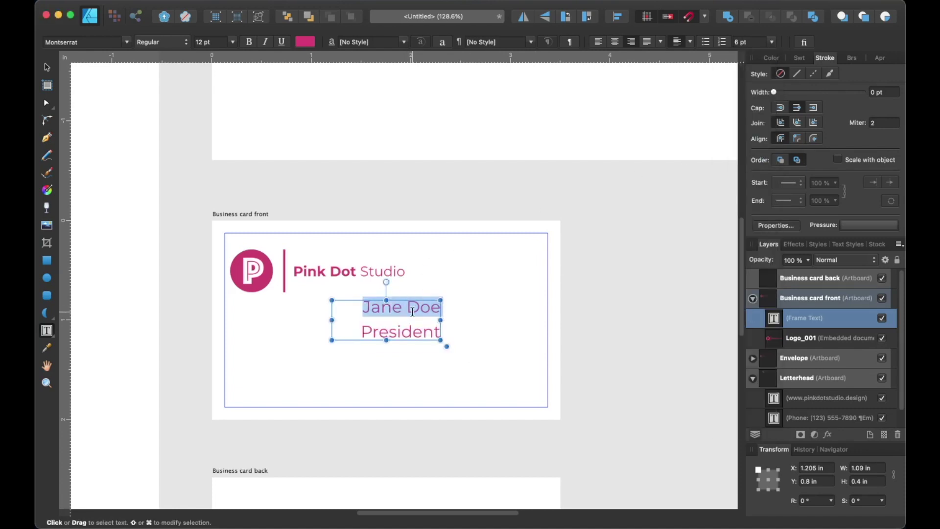
pyautogui.press('super+b')
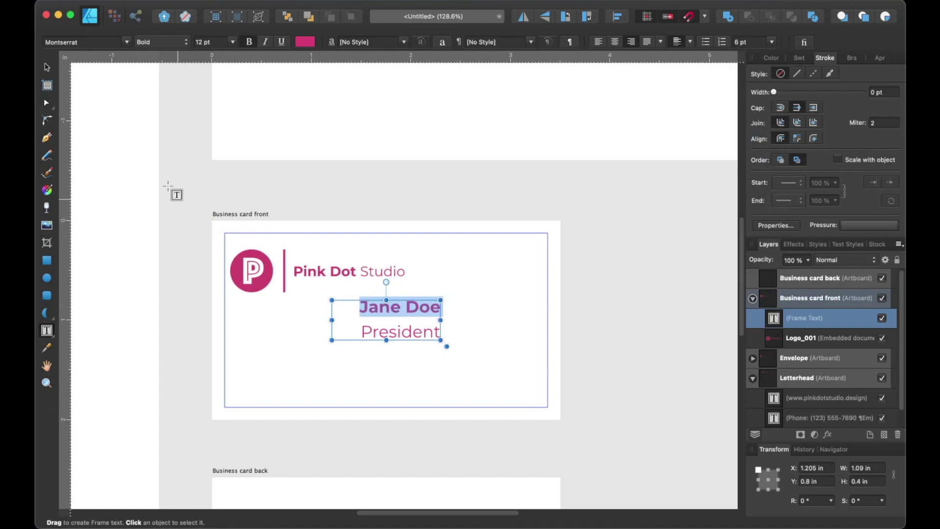
# Step: Center-align the name and title text and center its frame horizontally on the business card front
pyautogui.click(47, 69)
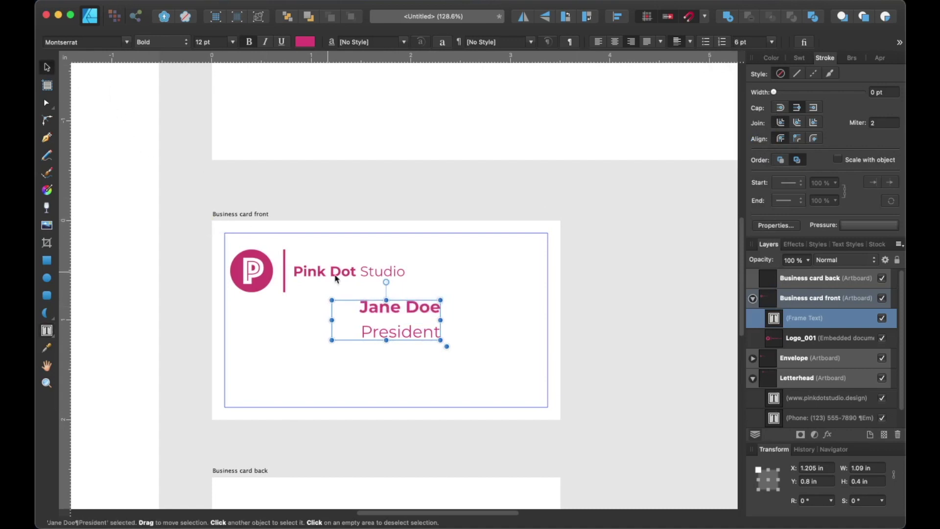
pyautogui.tripleClick(405, 308)
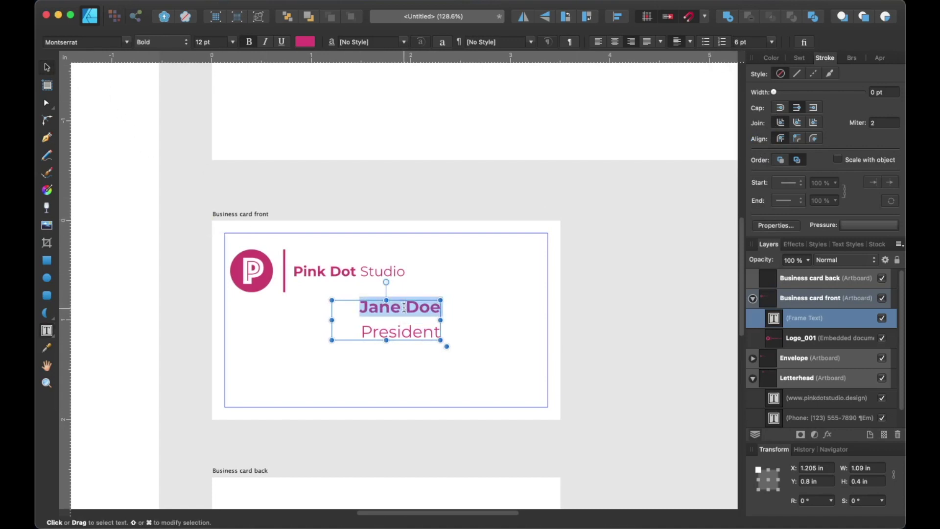
pyautogui.moveTo(363, 307); pyautogui.dragTo(466, 332)
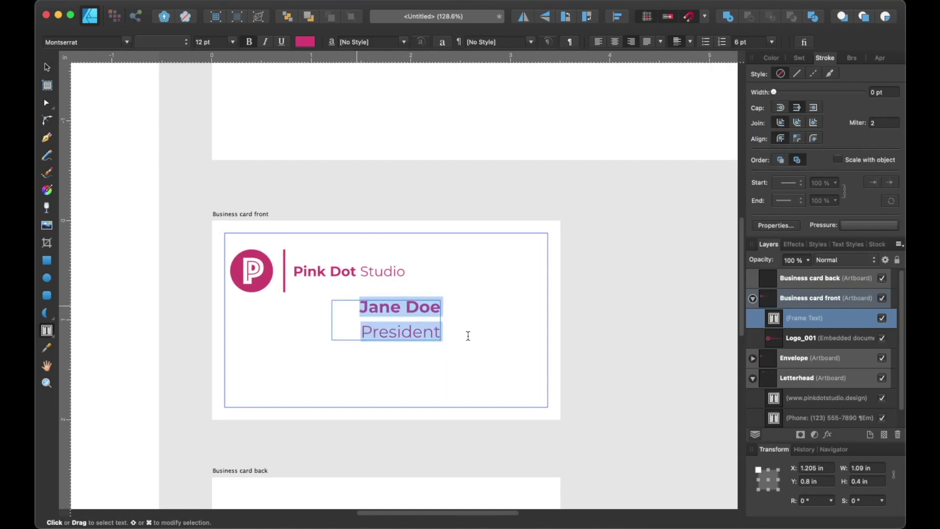
pyautogui.click(615, 43)
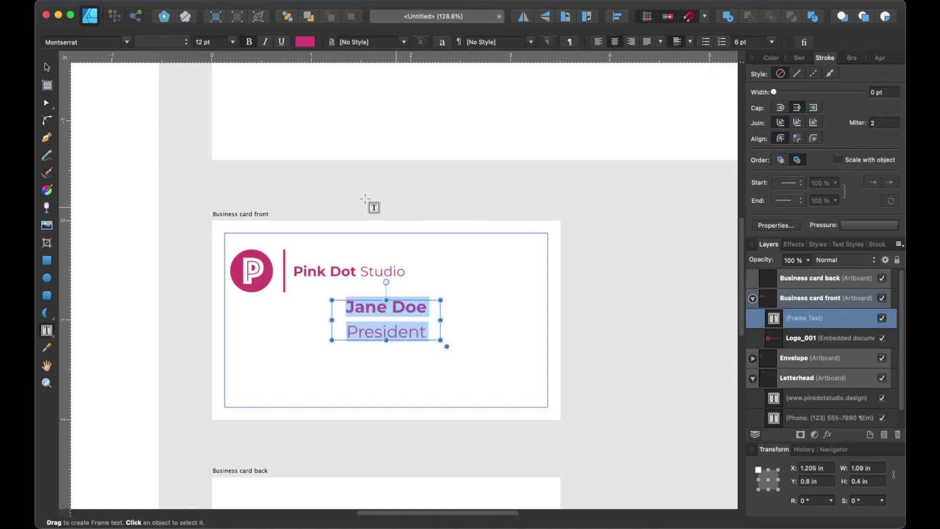
pyautogui.click(47, 69)
pyautogui.moveTo(417, 307); pyautogui.dragTo(417, 315)
pyautogui.click(464, 310)
pyautogui.hscroll(-3, 468, 307)
pyautogui.scroll(-2, 467, 308)
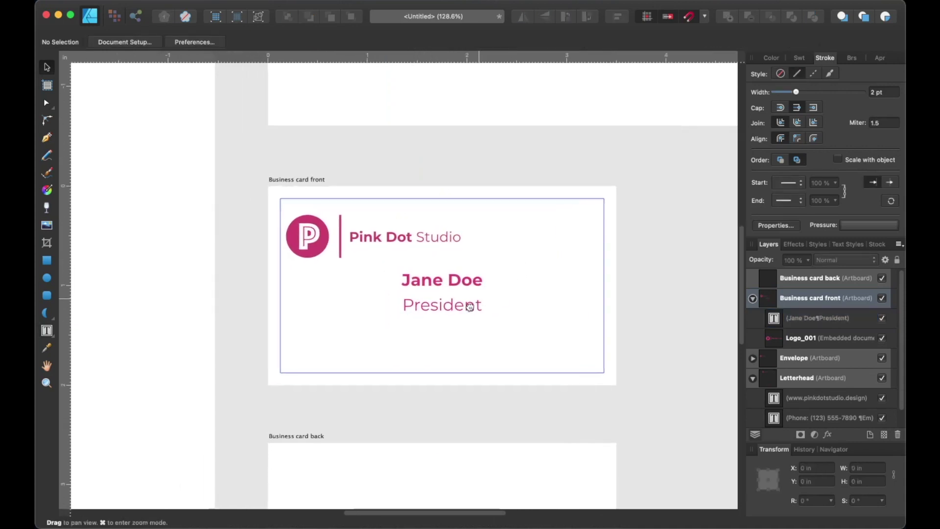
# Step: Add a text frame about 1.63 by 0.47 in at the card's lower-left margin and paste the phone and email lines into it
pyautogui.click(46, 331)
pyautogui.moveTo(280, 326); pyautogui.dragTo(441, 369)
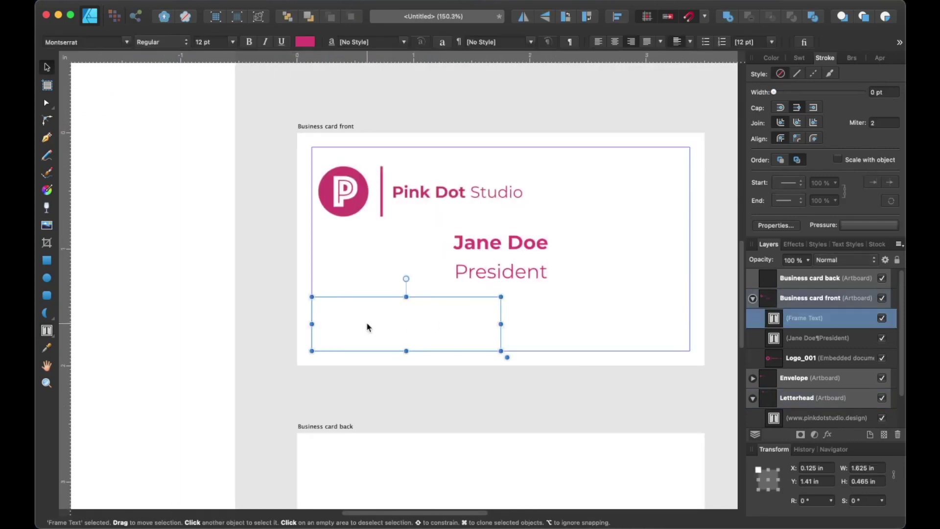
pyautogui.press('super+v')
# Step: Set the phone and email text to 7 pt with 3 pt paragraph spacing and widen its frame to about 1.73 in
pyautogui.press('super+a')
pyautogui.click(232, 42)
pyautogui.click(215, 111)
pyautogui.click(233, 43)
pyautogui.click(211, 98)
pyautogui.click(772, 42)
pyautogui.click(743, 136)
pyautogui.moveTo(504, 348); pyautogui.dragTo(529, 358)
pyautogui.click(232, 42)
pyautogui.click(214, 84)
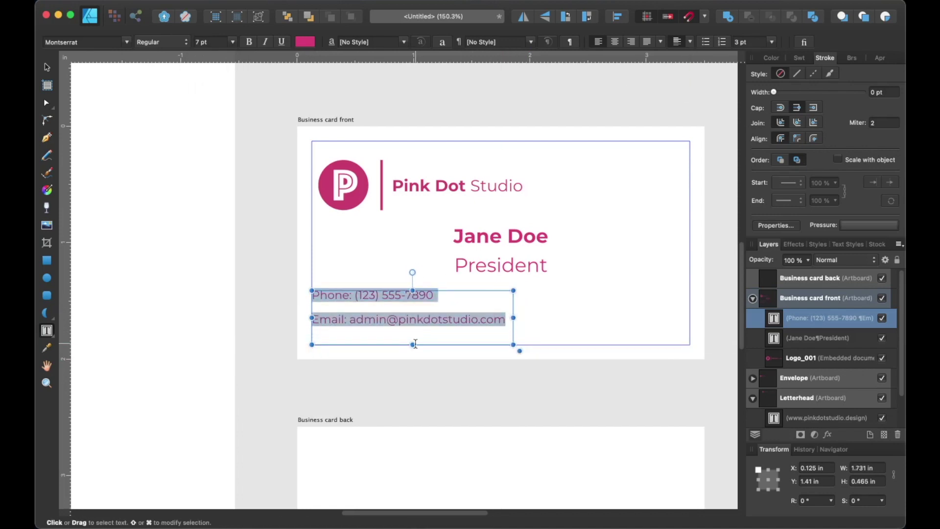
# Step: Reduce the phone and email frame's height to about 0.37 in and duplicate it to the card's lower-right margin
pyautogui.moveTo(431, 287); pyautogui.dragTo(432, 300)
pyautogui.click(606, 329)
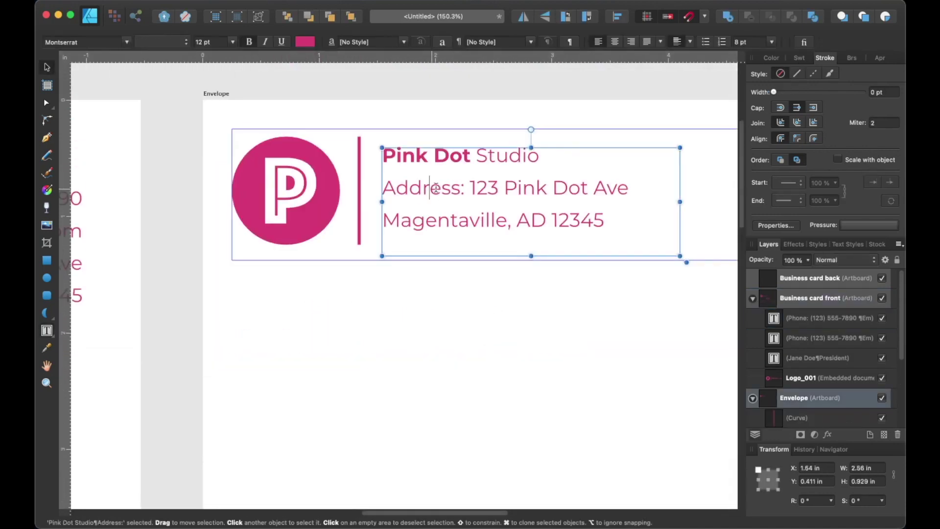
# Step: Remove the "Address:" label from the second line of the envelope's return address text
pyautogui.press('super+a')
pyautogui.click(464, 197)
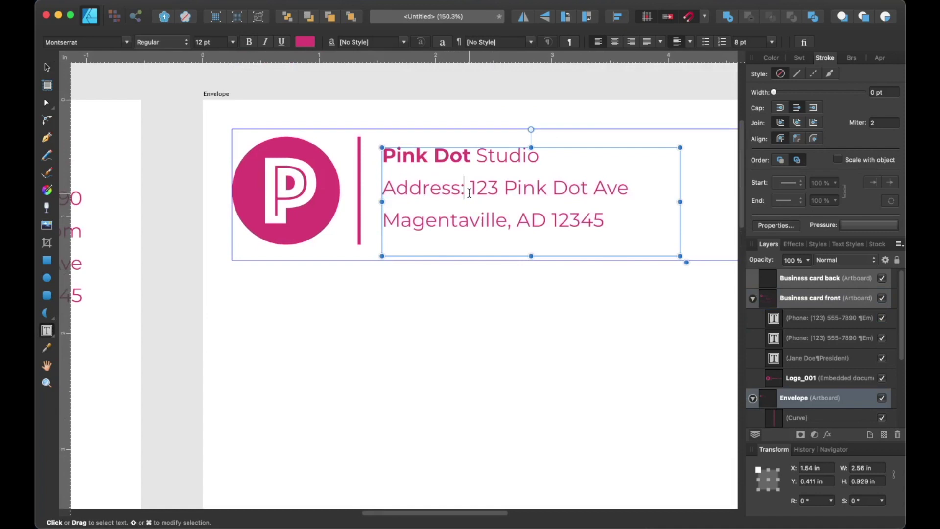
pyautogui.moveTo(467, 191); pyautogui.dragTo(429, 191)
pyautogui.click(440, 188)
pyautogui.moveTo(469, 188); pyautogui.dragTo(382, 188)
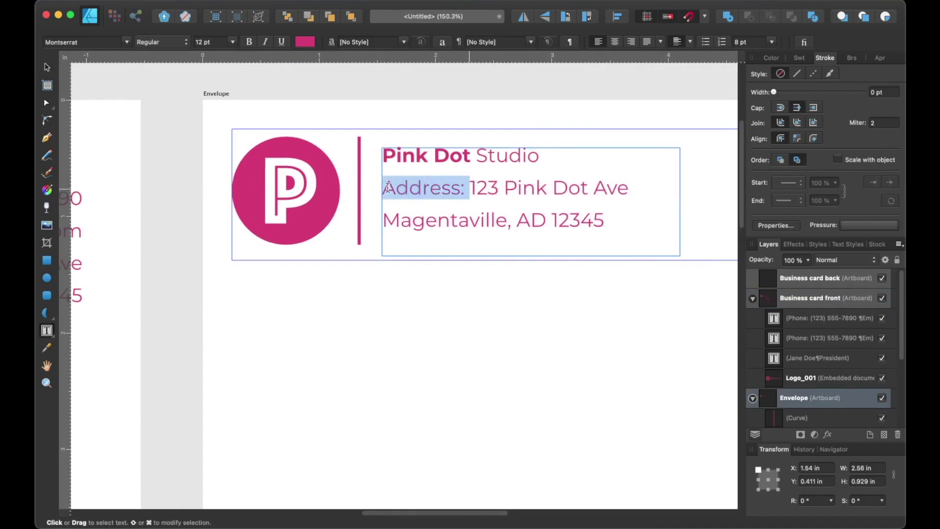
pyautogui.click(385, 188)
pyautogui.press('Delete')
pyautogui.press('Delete')
pyautogui.press('Delete')
pyautogui.press('Delete')
pyautogui.press('Delete')
pyautogui.press('Delete')
pyautogui.press('Delete')
pyautogui.press('Delete')
pyautogui.press('Delete')
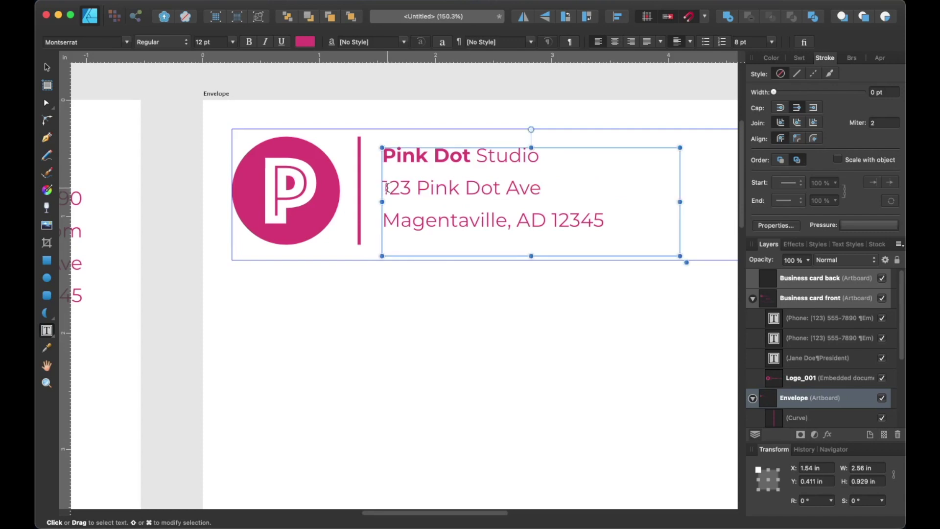
# Step: Copy the envelope's two address lines and paste them over the text in the business card's lower-right frame
pyautogui.moveTo(383, 188); pyautogui.dragTo(605, 221)
pyautogui.hotkey('ctrl', 'c')
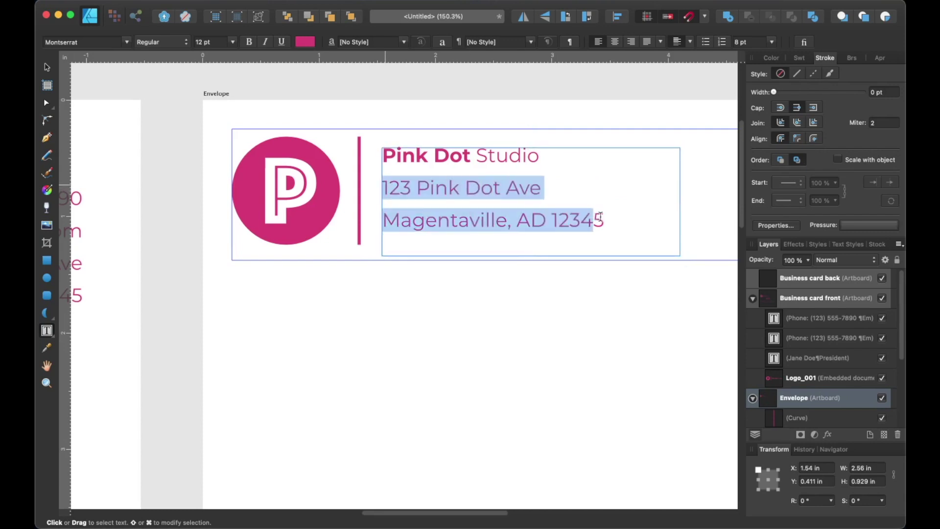
pyautogui.scroll(-10, 578, 265)
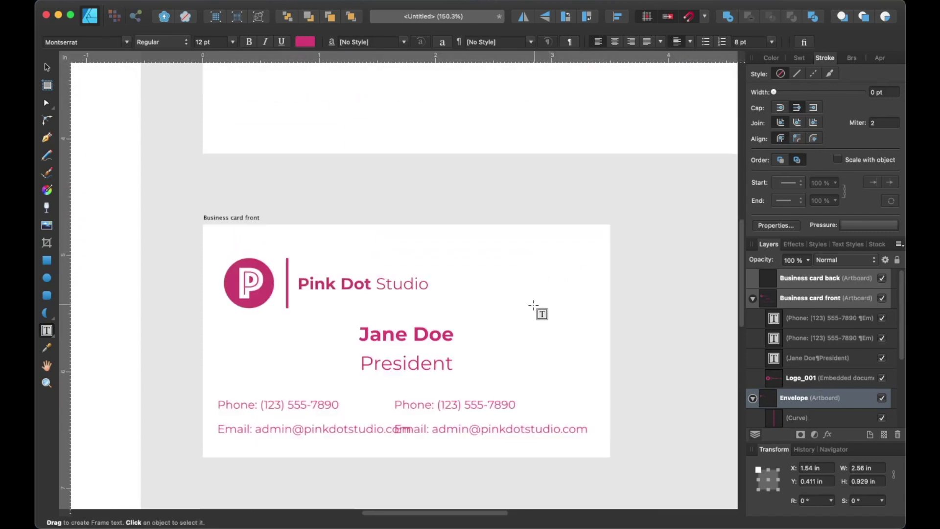
pyautogui.click(473, 316)
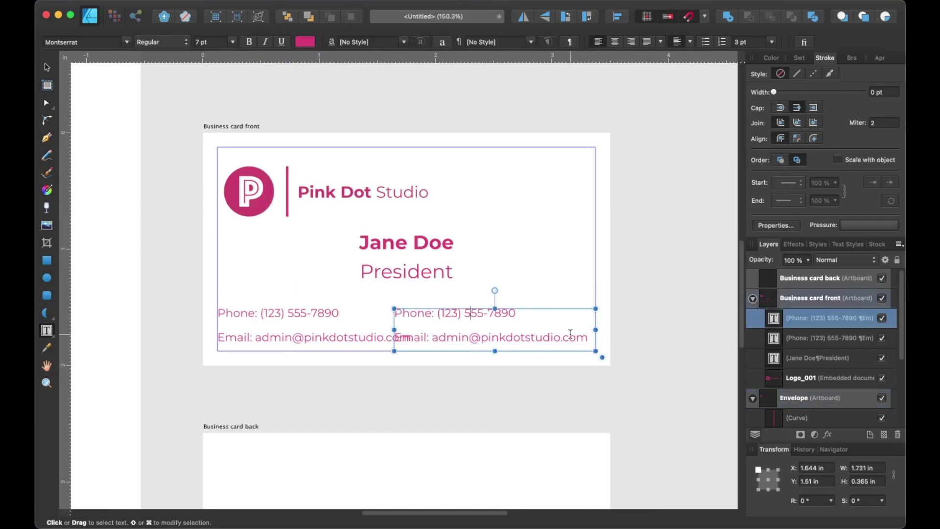
pyautogui.moveTo(584, 335); pyautogui.dragTo(352, 315)
pyautogui.hotkey('ctrl', 'v')
# Step: Set the pasted address text to 7 pt, right-align it and match its paragraph spacing to the phone and email text
pyautogui.press('super+a')
pyautogui.click(233, 41)
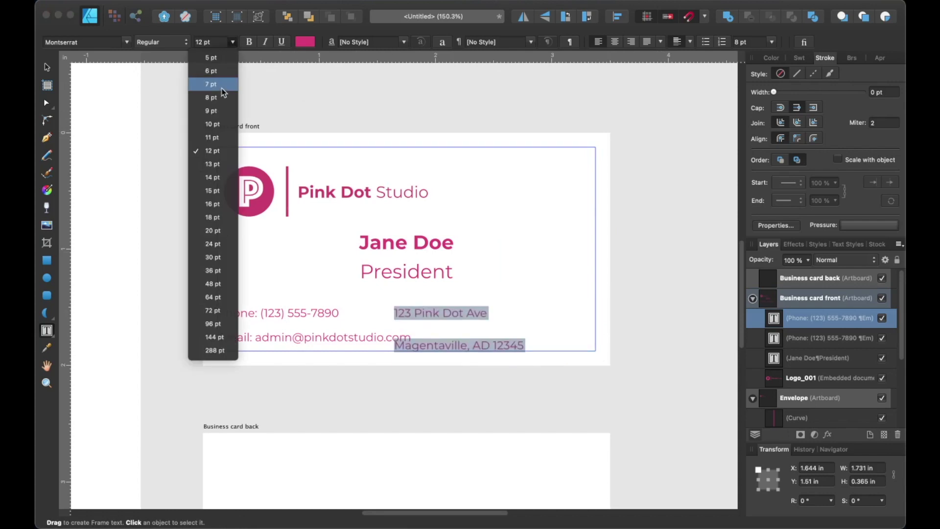
pyautogui.click(211, 84)
pyautogui.press('super+shift+r')
# Step: Move the name and title block and the two contact blocks slightly higher on the business card front
pyautogui.press('Escape')
pyautogui.scroll(-3, 447, 237)
pyautogui.click(440, 267)
pyautogui.click(368, 320)
pyautogui.keyDown('shift'); pyautogui.click(455, 327); pyautogui.keyUp('shift')
pyautogui.rightClick(455, 327)
pyautogui.press('Escape')
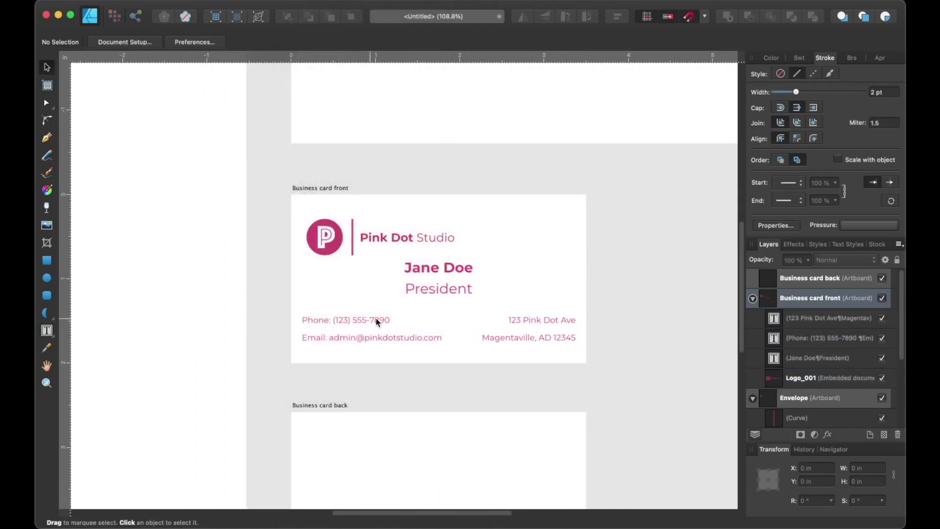
# Step: Draw a rectangle about 3.5 by 2.02 in covering the Business card back artboard and swap its fill and stroke colors
pyautogui.scroll(-3, 475, 278)
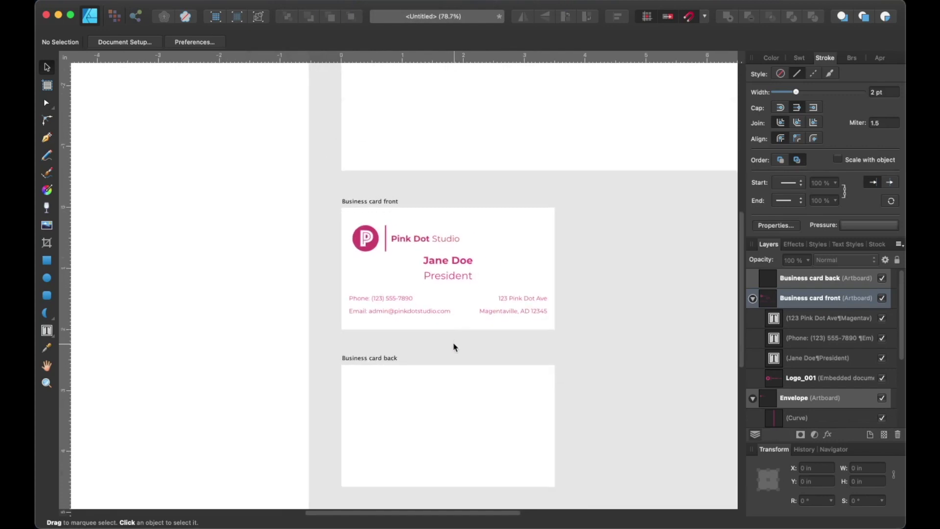
pyautogui.hscroll(3, 503, 297)
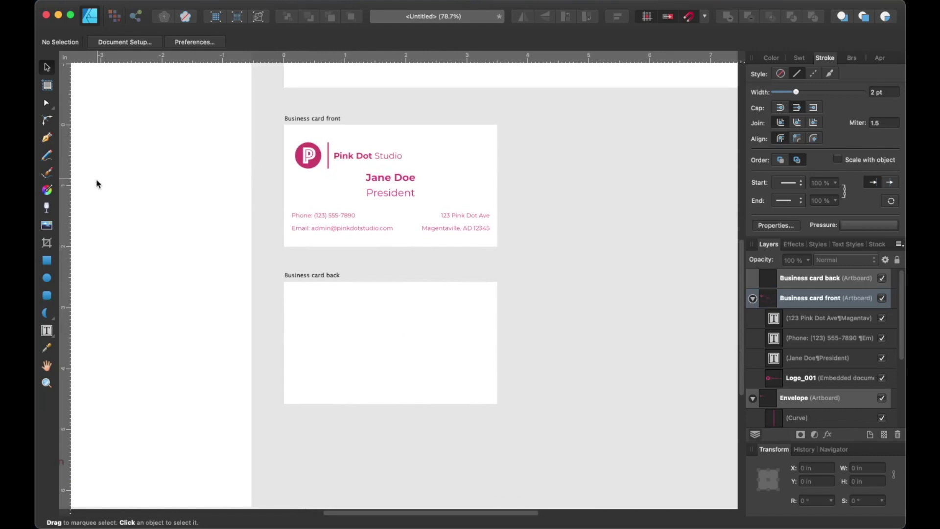
pyautogui.click(47, 261)
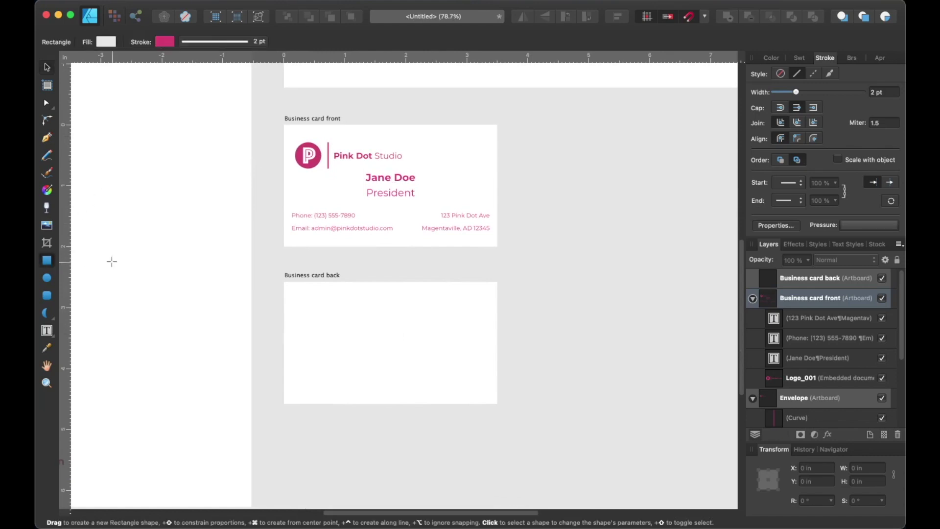
pyautogui.moveTo(285, 282); pyautogui.dragTo(497, 405)
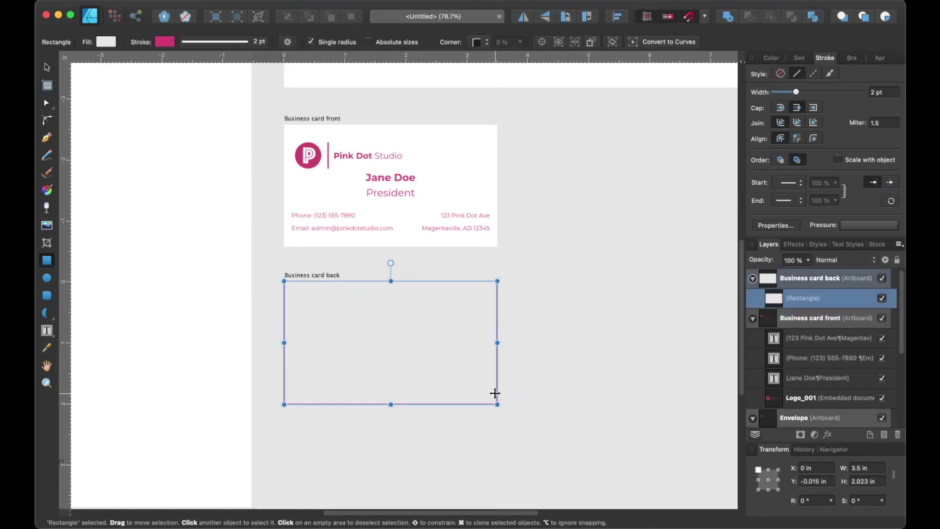
pyautogui.click(796, 58)
pyautogui.click(773, 74)
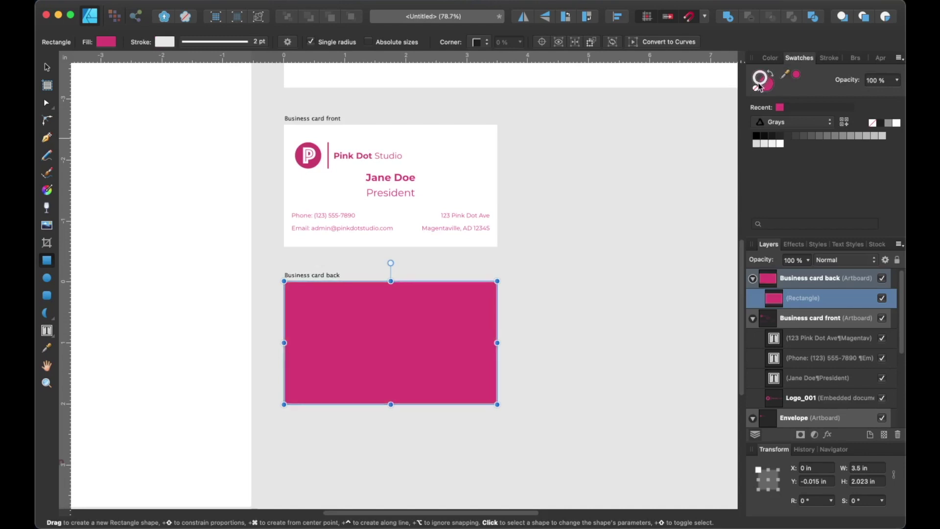
# Step: Remove the stroke from the magenta rectangle on the business card back and keep the rectangle selected
pyautogui.press('v')
pyautogui.click(552, 300)
pyautogui.click(426, 333)
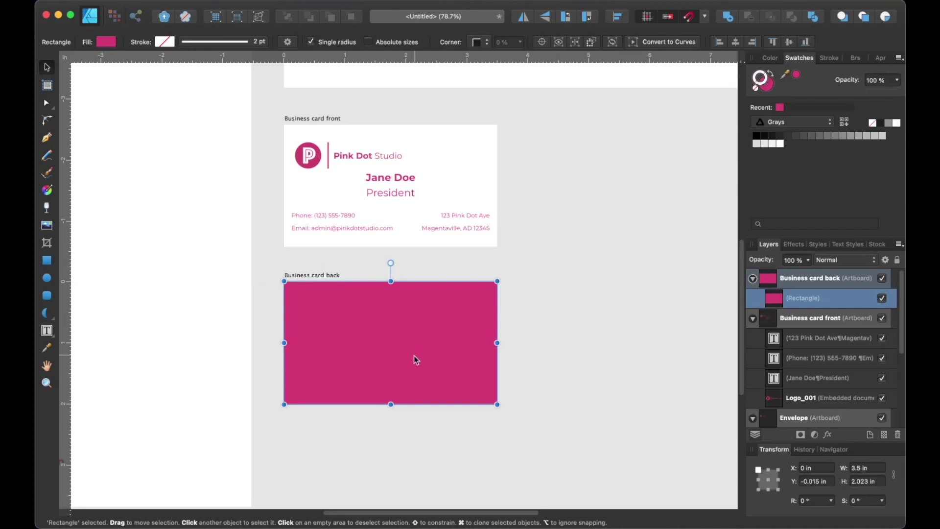
pyautogui.scroll(3, 416, 350)
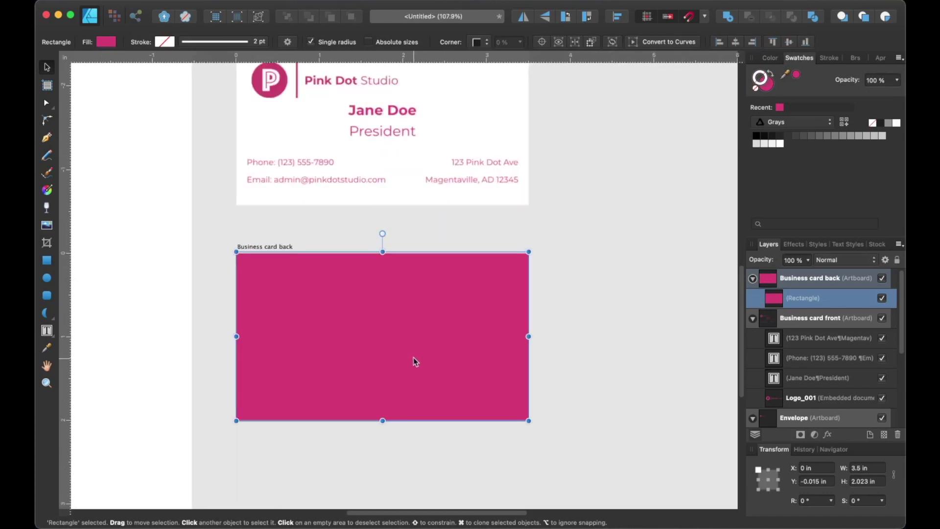
pyautogui.click(815, 283)
pyautogui.moveTo(529, 251)
pyautogui.mouseDown()
pyautogui.moveTo(537, 247)
pyautogui.moveTo(533, 258)
pyautogui.mouseUp()
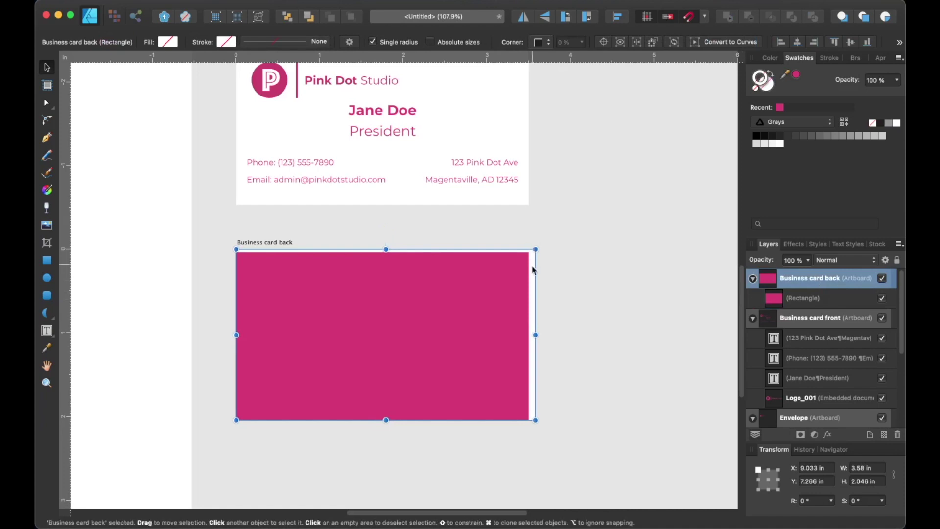
pyautogui.press('super+z')
# Step: Enlarge the magenta rectangle to about 3.64 by 2.16 in so it extends past all edges of the business card back
pyautogui.click(512, 293)
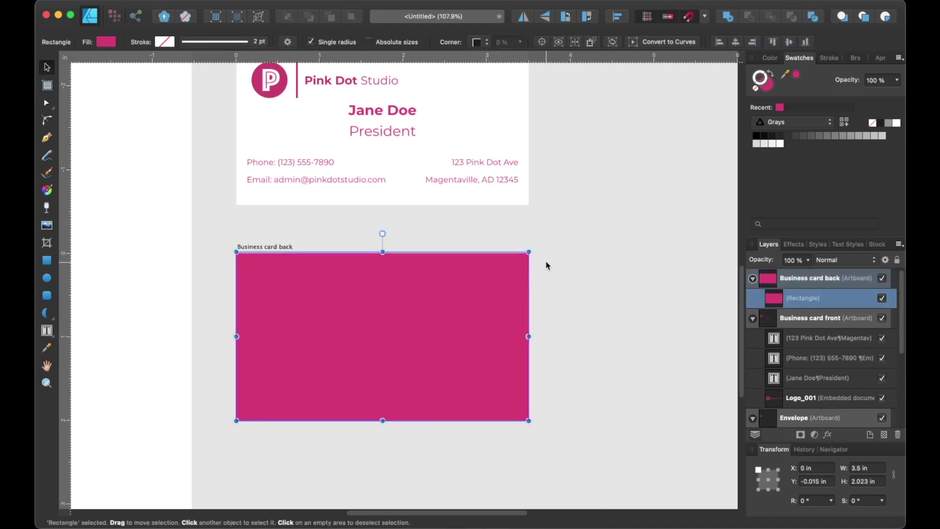
pyautogui.moveTo(529, 252); pyautogui.dragTo(535, 246)
pyautogui.moveTo(234, 422); pyautogui.dragTo(230, 426)
pyautogui.moveTo(431, 344)
pyautogui.mouseDown()
pyautogui.moveTo(432, 363)
pyautogui.moveTo(432, 339)
pyautogui.mouseUp()
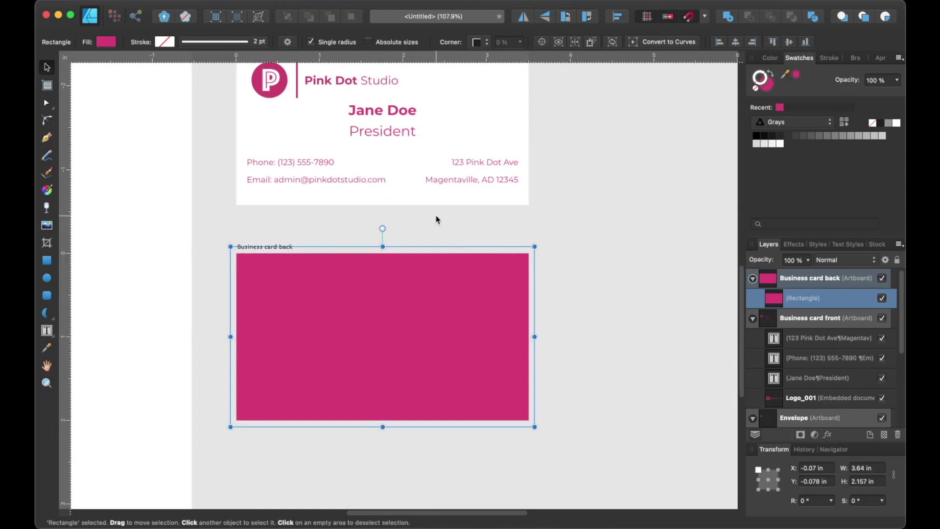
# Step: Turn on the margin display and deselect the magenta rectangle
pyautogui.click(335, 1)
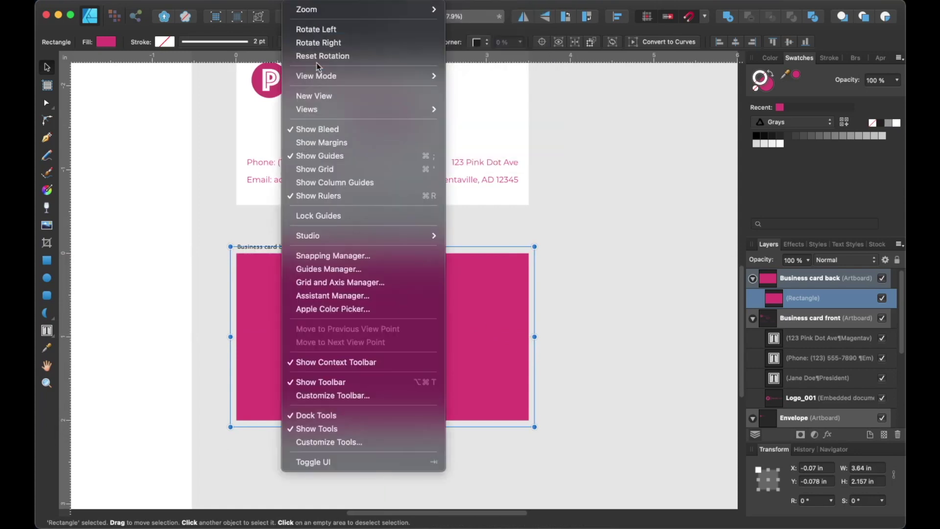
pyautogui.click(330, 143)
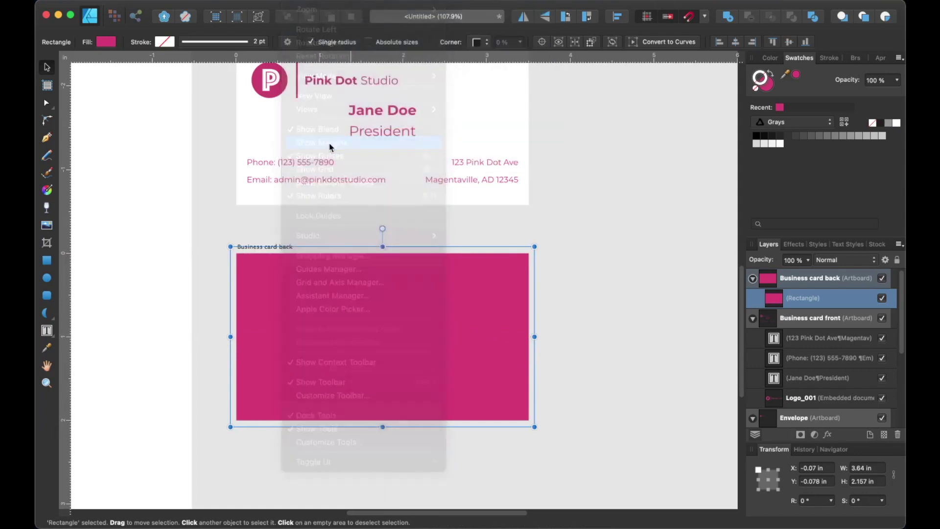
pyautogui.click(571, 325)
pyautogui.hscroll(-2, 531, 327)
pyautogui.scroll(1, 531, 328)
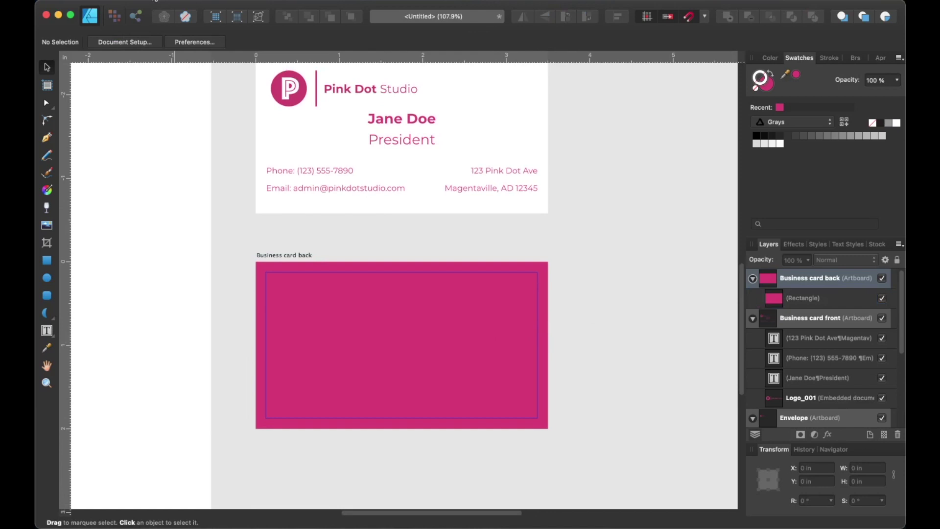
# Step: Place Logo_003 (white, no text) on the business card back, scaled to about 0.98 in and centered horizontally in the upper part
pyautogui.click(156, 1)
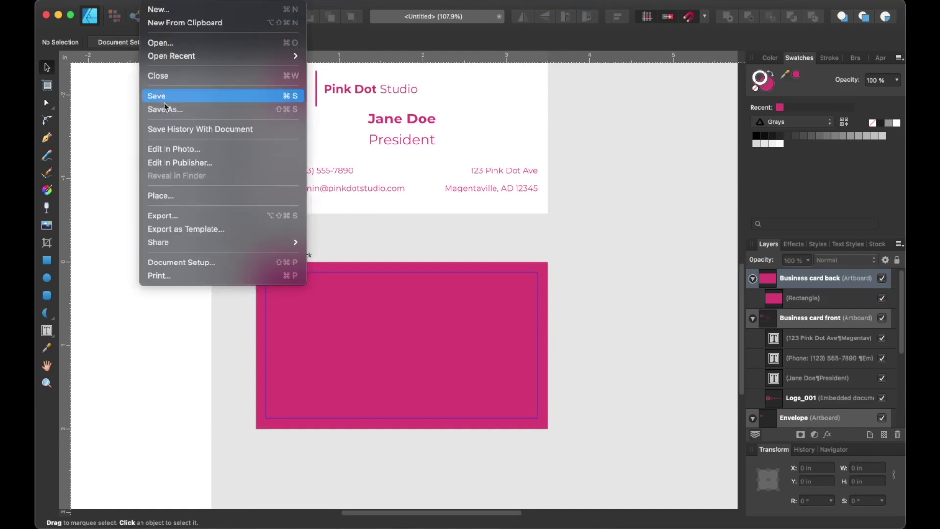
pyautogui.click(170, 196)
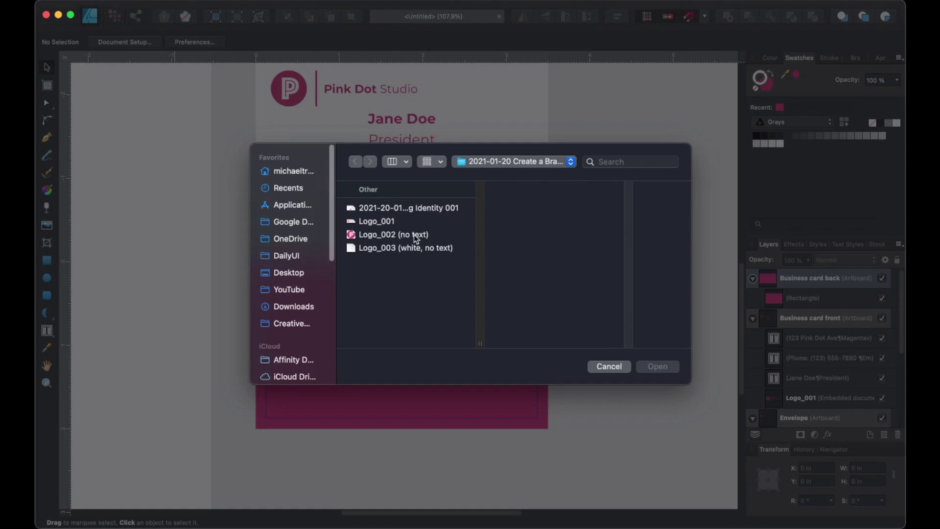
pyautogui.click(416, 238)
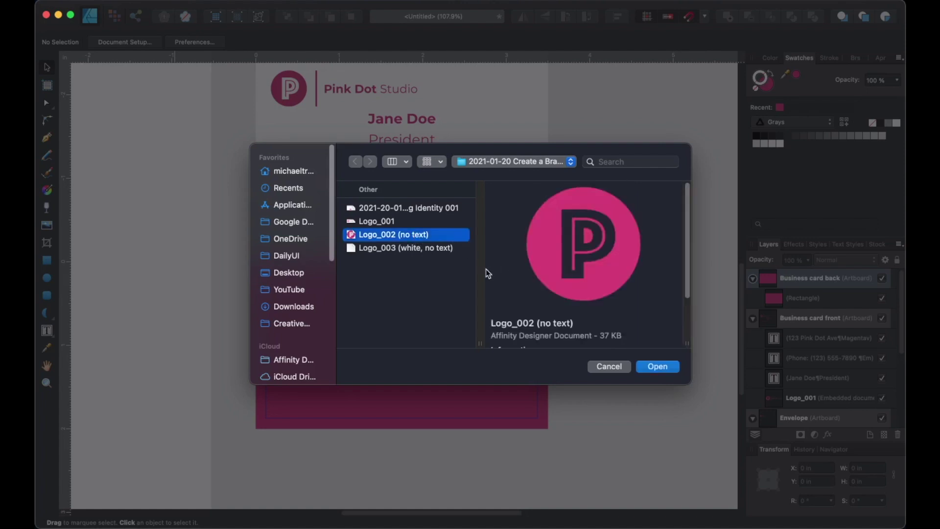
pyautogui.click(420, 249)
pyautogui.click(657, 367)
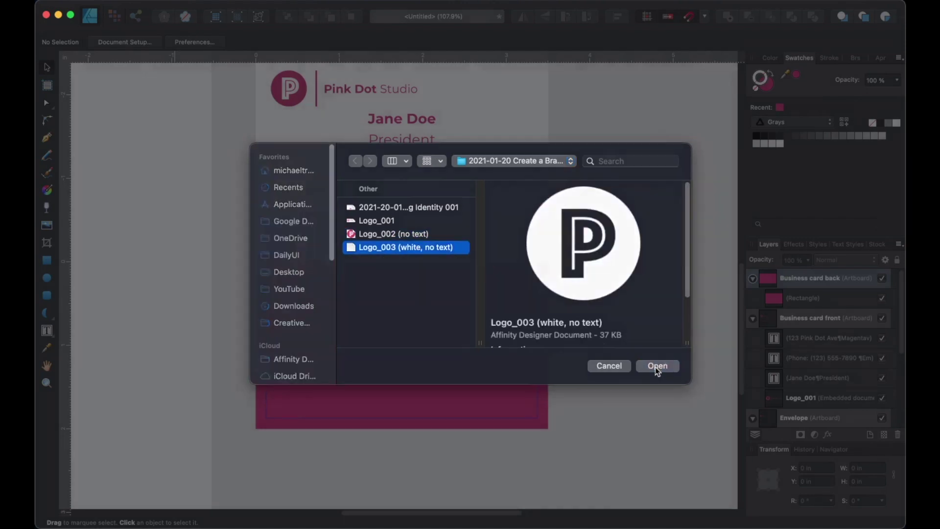
pyautogui.click(373, 314)
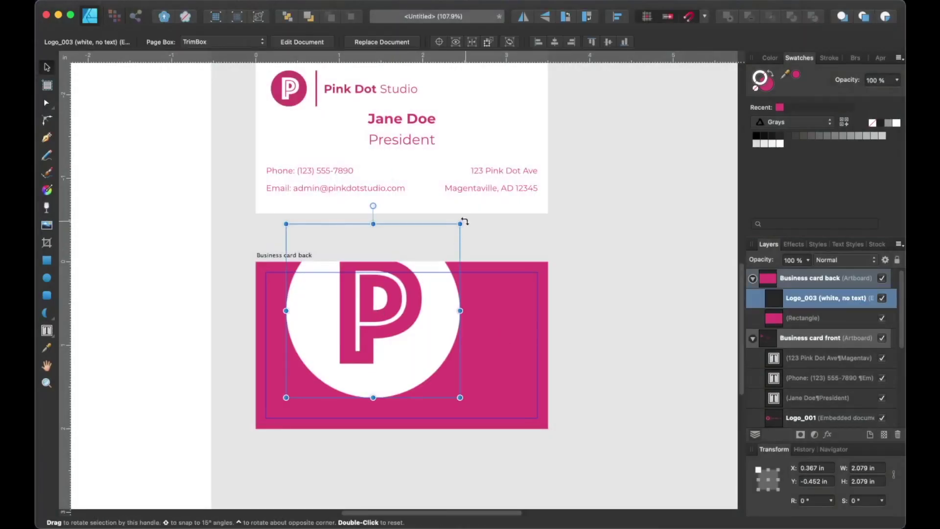
pyautogui.moveTo(460, 224); pyautogui.dragTo(368, 315)
pyautogui.moveTo(345, 349); pyautogui.dragTo(420, 323)
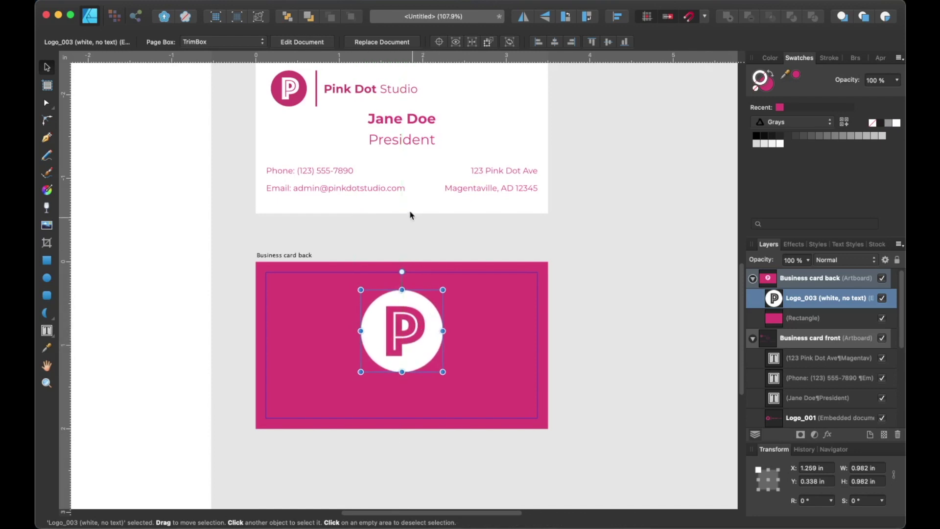
pyautogui.scroll(-3, 377, 224)
pyautogui.click(397, 416)
pyautogui.hscroll(-5, 313, 392)
pyautogui.click(222, 382)
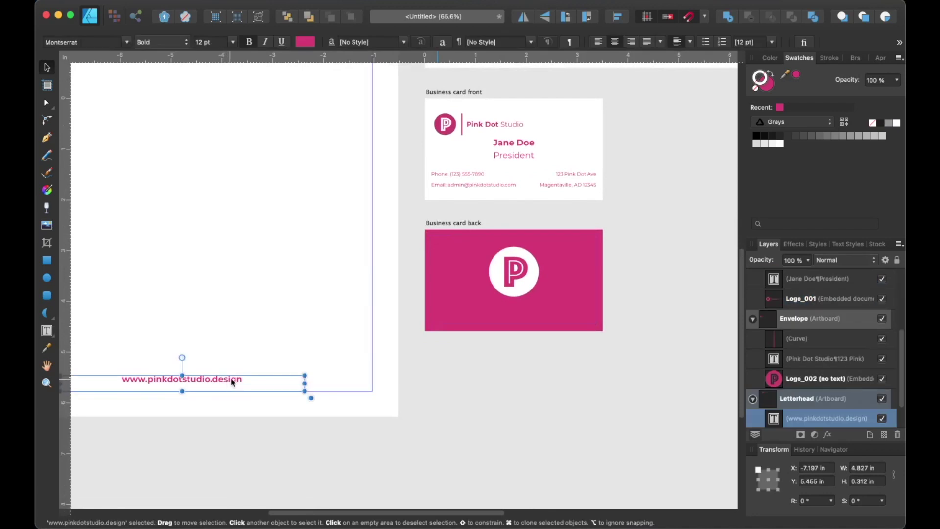
pyautogui.click(525, 316)
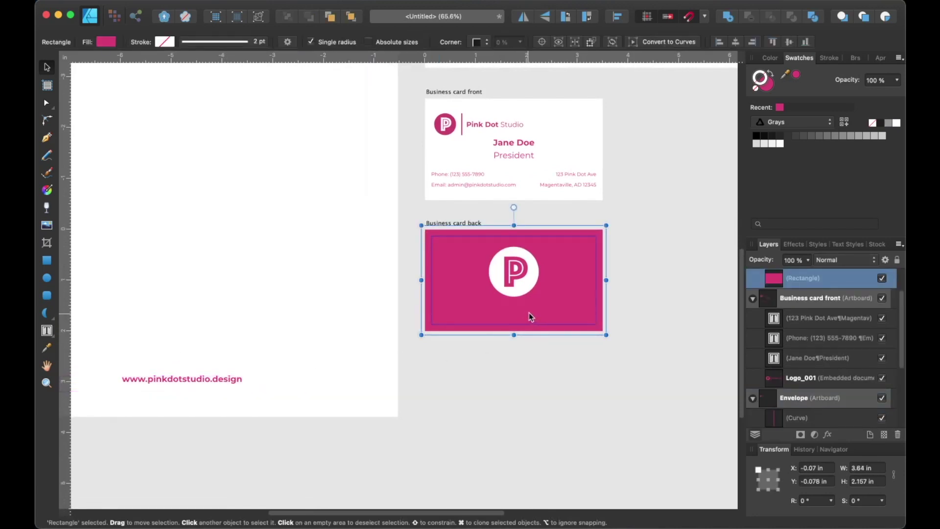
pyautogui.press('super+v')
pyautogui.moveTo(642, 283); pyautogui.dragTo(566, 300)
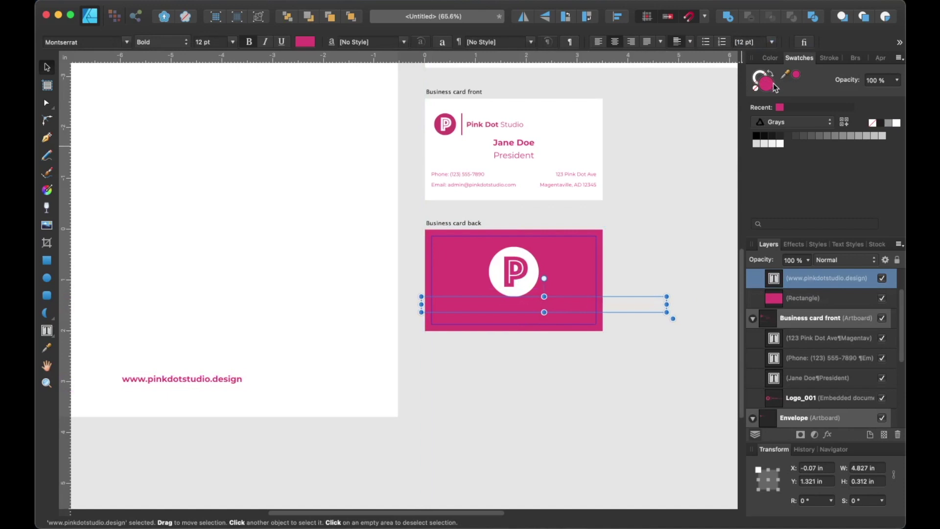
pyautogui.click(896, 123)
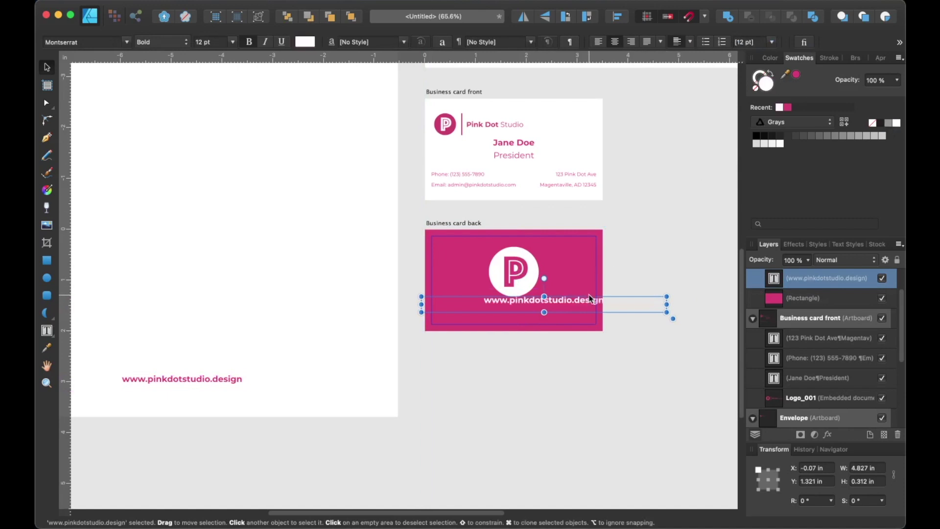
# Step: Move the white web address below the logo and narrow its text frame to the card's width so the text is centered
pyautogui.moveTo(589, 303); pyautogui.dragTo(557, 311)
pyautogui.moveTo(637, 317); pyautogui.dragTo(603, 317)
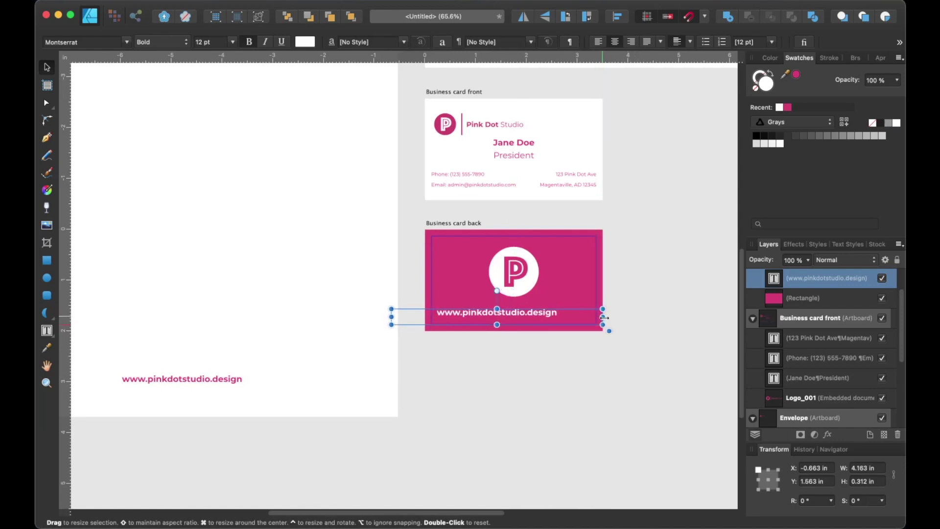
pyautogui.moveTo(404, 316); pyautogui.dragTo(439, 317)
pyautogui.click(519, 359)
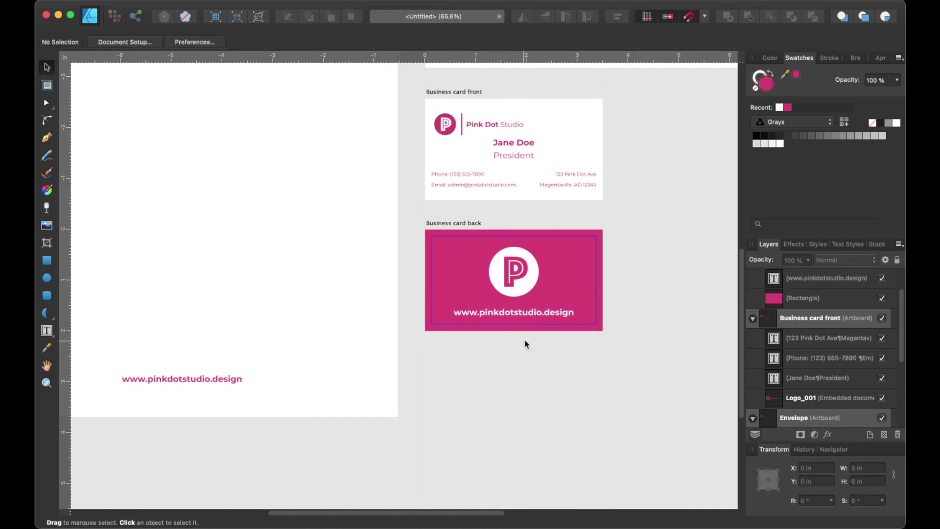
# Step: Move the web address closer to the logo and shift the logo slightly higher on the business card back
pyautogui.click(525, 292)
pyautogui.click(525, 289)
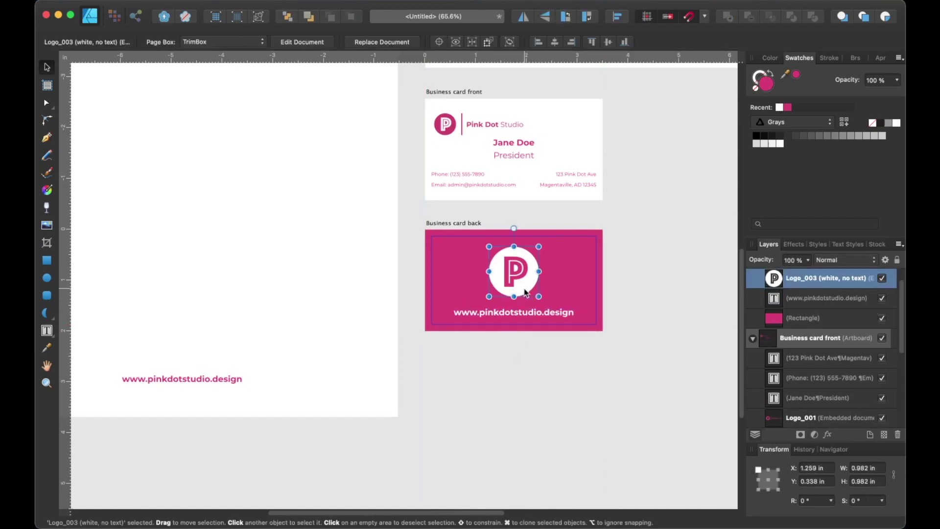
pyautogui.click(527, 314)
pyautogui.moveTo(527, 315); pyautogui.dragTo(529, 282)
pyautogui.keyDown('shift'); pyautogui.click(529, 287); pyautogui.keyUp('shift')
pyautogui.click(639, 304)
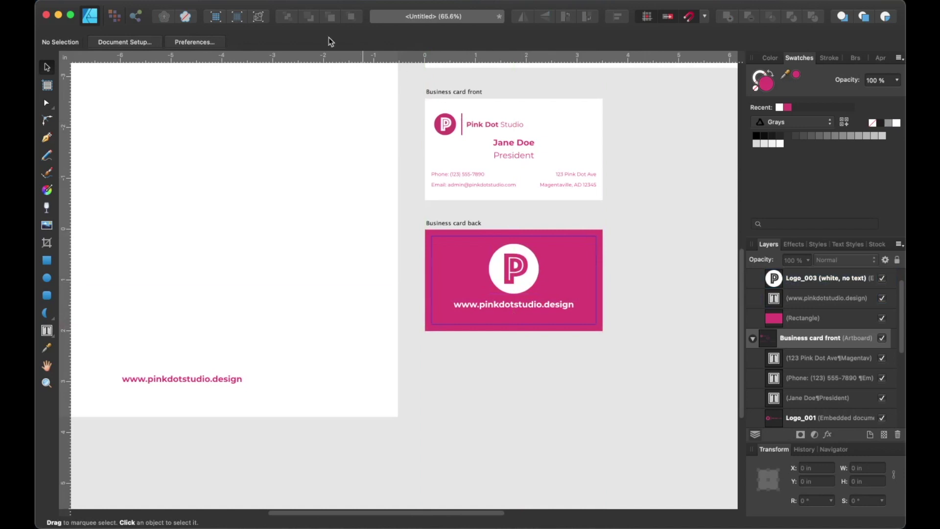
# Step: Turn off the display of guides and margins
pyautogui.click(294, 1)
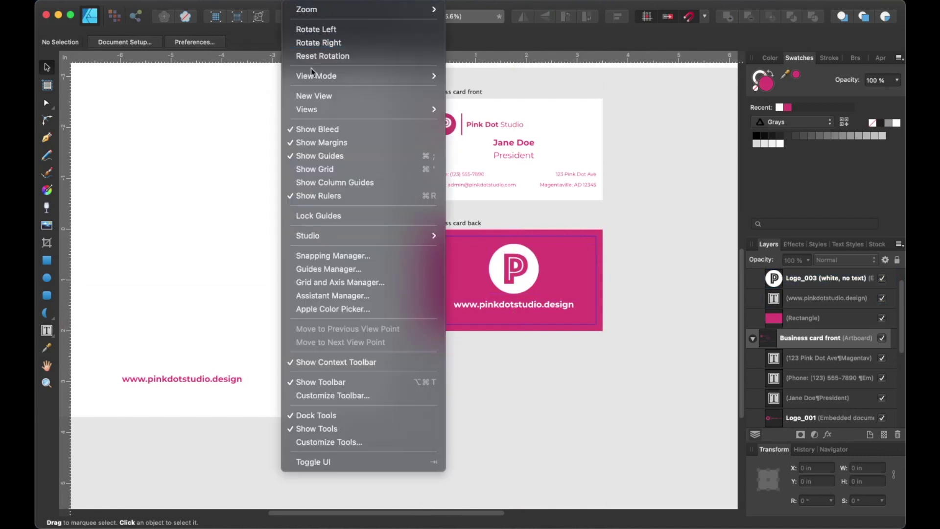
pyautogui.click(332, 155)
pyautogui.click(332, 1)
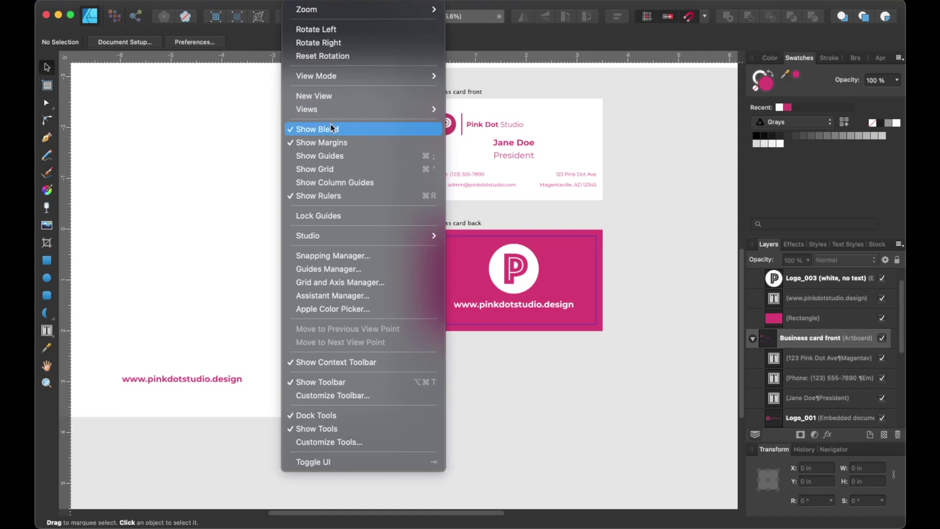
pyautogui.click(332, 142)
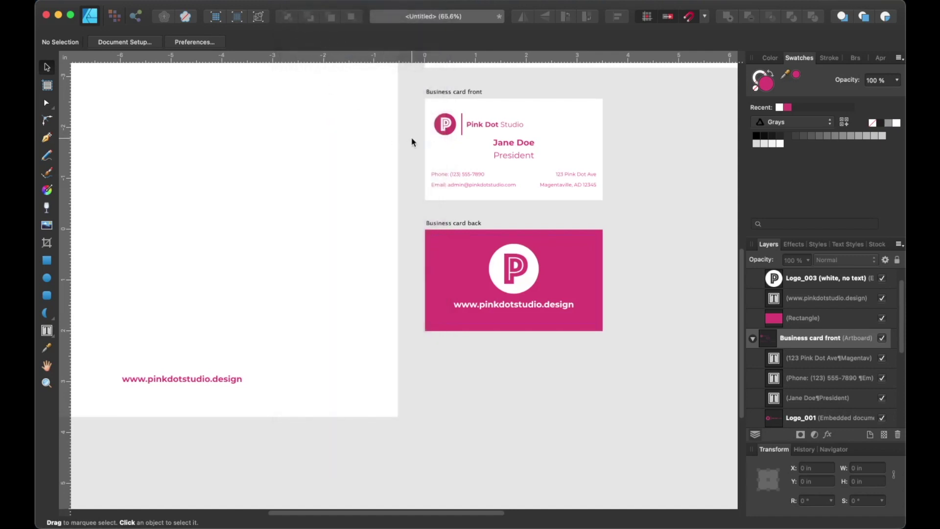
# Step: Start a PDF export of the document with the Letterhead artboard as the export area
pyautogui.scroll(-3, 412, 142)
pyautogui.press('space')
pyautogui.moveTo(420, 97); pyautogui.dragTo(397, 246)
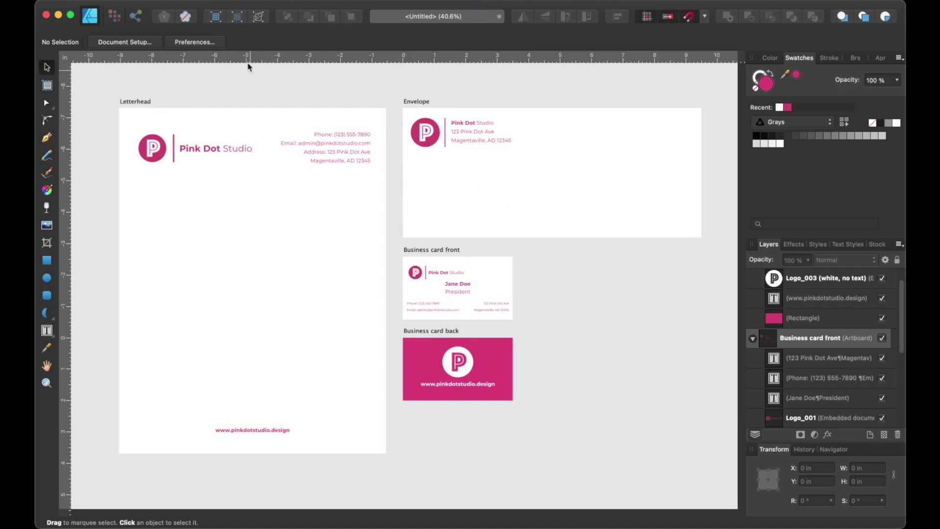
pyautogui.click(146, 0)
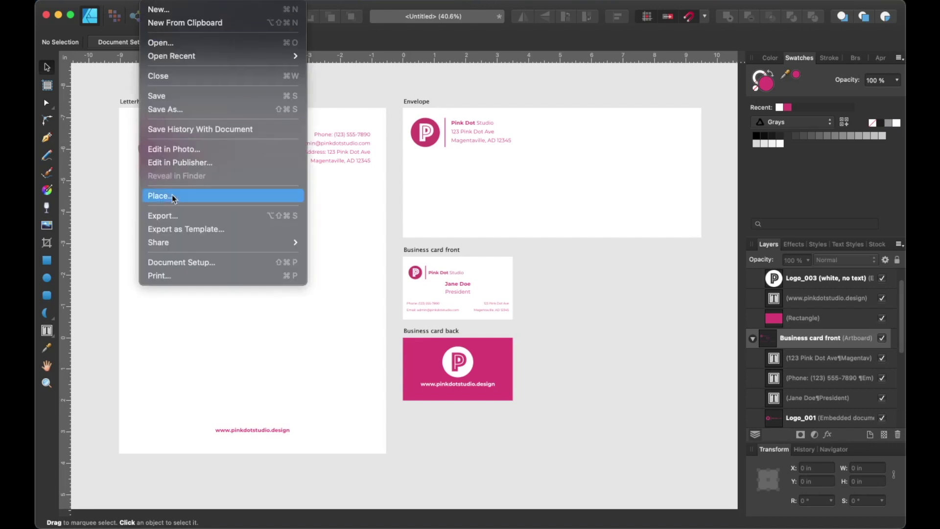
pyautogui.click(178, 215)
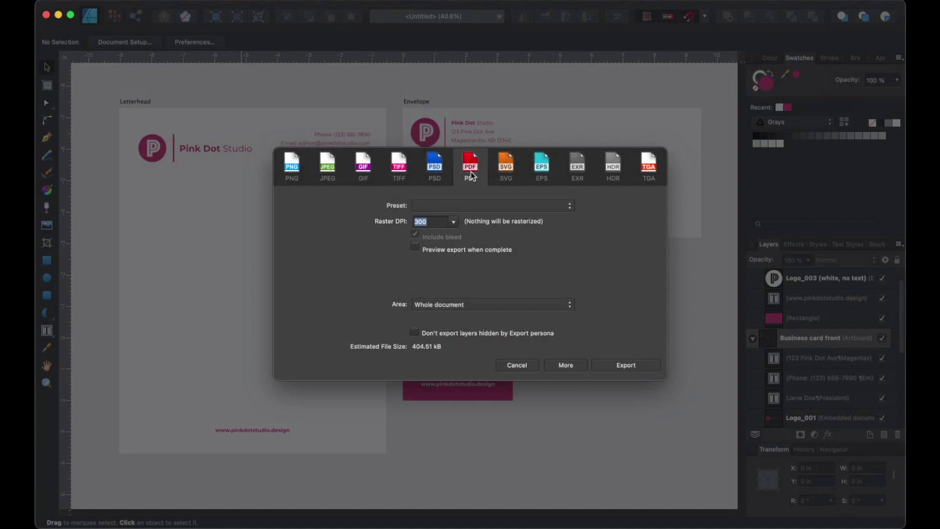
pyautogui.click(479, 306)
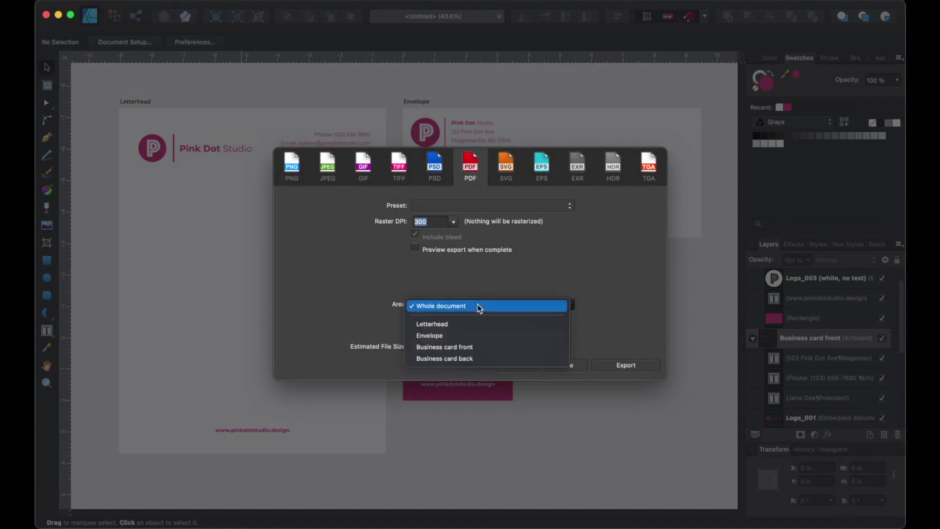
pyautogui.click(474, 323)
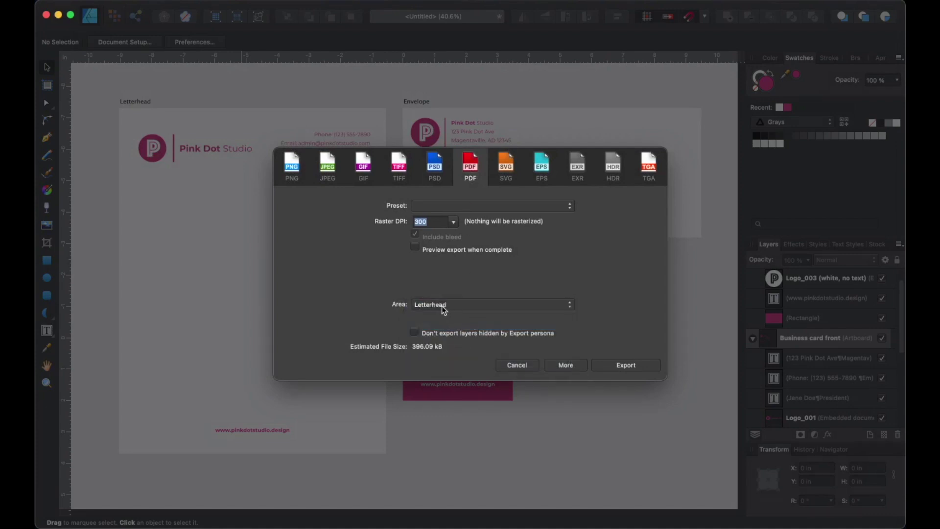
# Step: Change the PDF export area to Envelope, to Business card front, and finally to Business card back
pyautogui.click(478, 305)
pyautogui.click(476, 318)
pyautogui.click(484, 305)
pyautogui.click(484, 317)
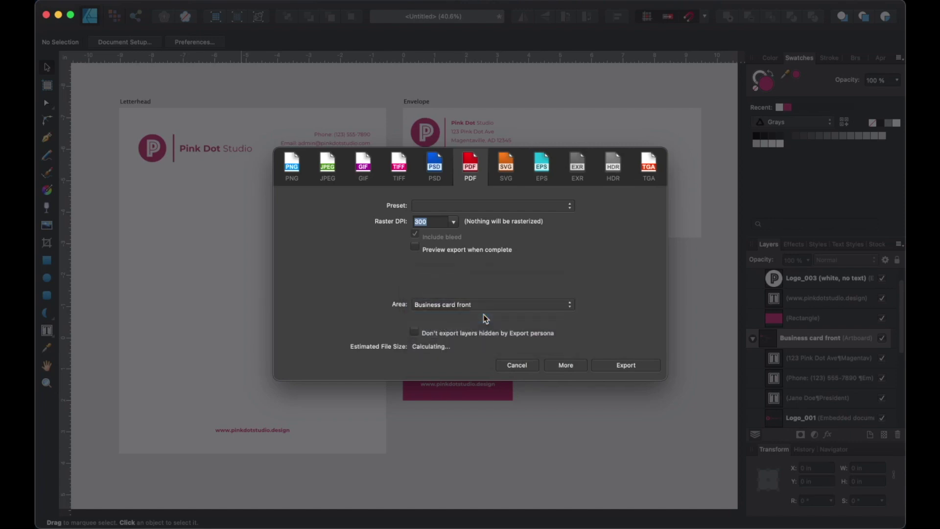
pyautogui.click(477, 302)
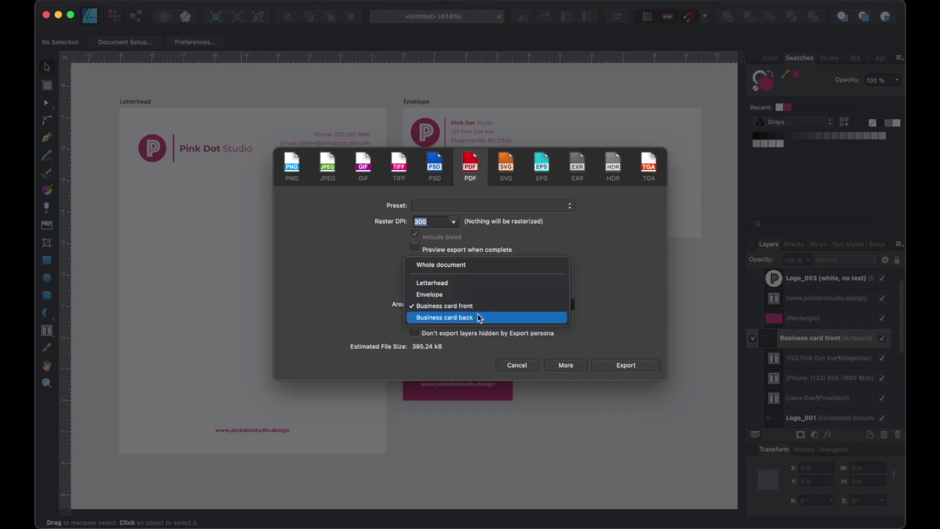
pyautogui.click(478, 316)
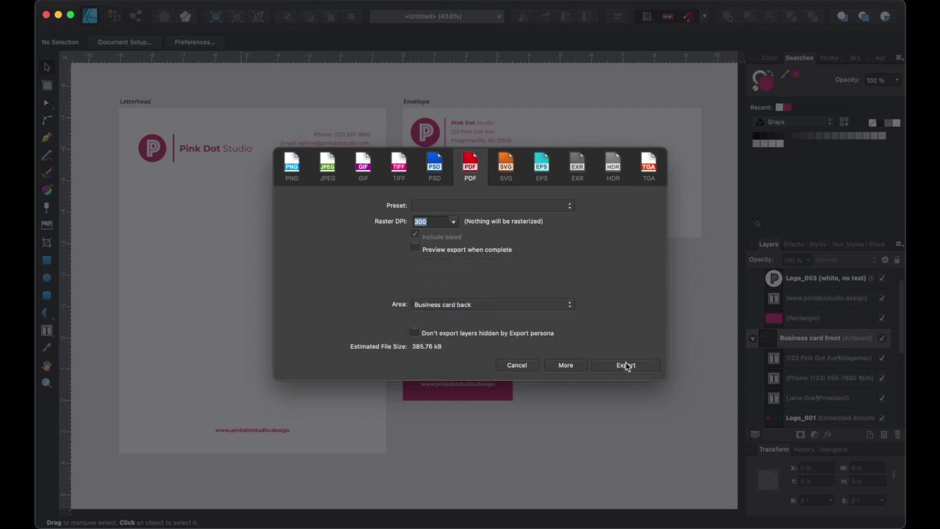